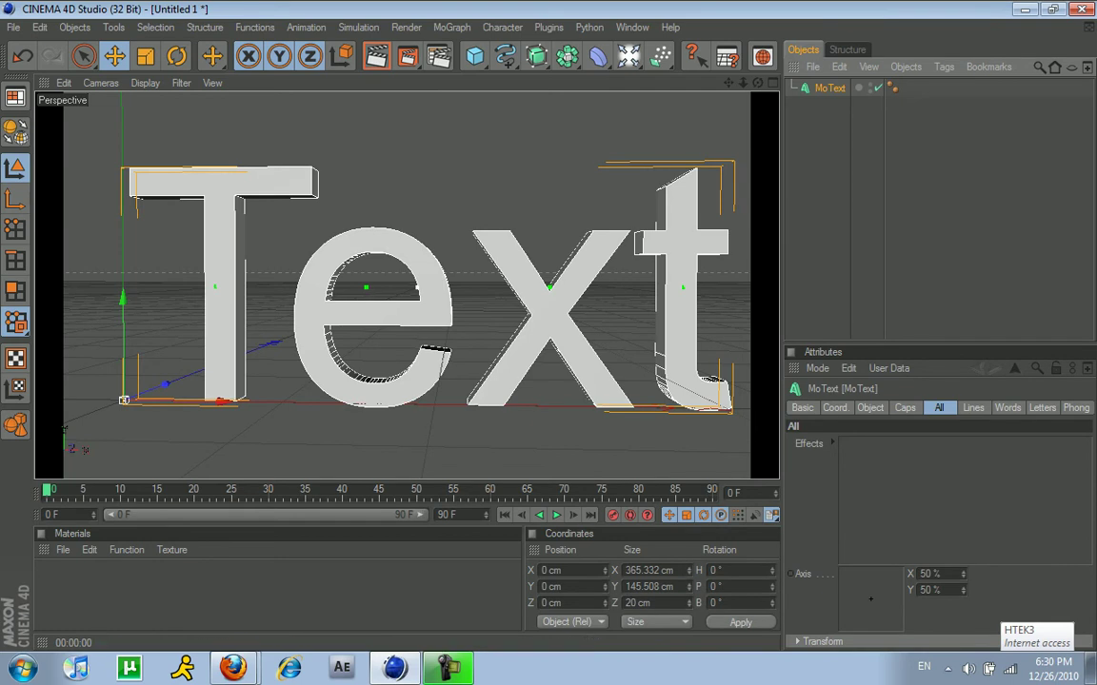
Step: Create a new material and open it for editing
{"action": "left_click_drag", "start_coordinate": [729, 83], "coordinate": [722, 84]}
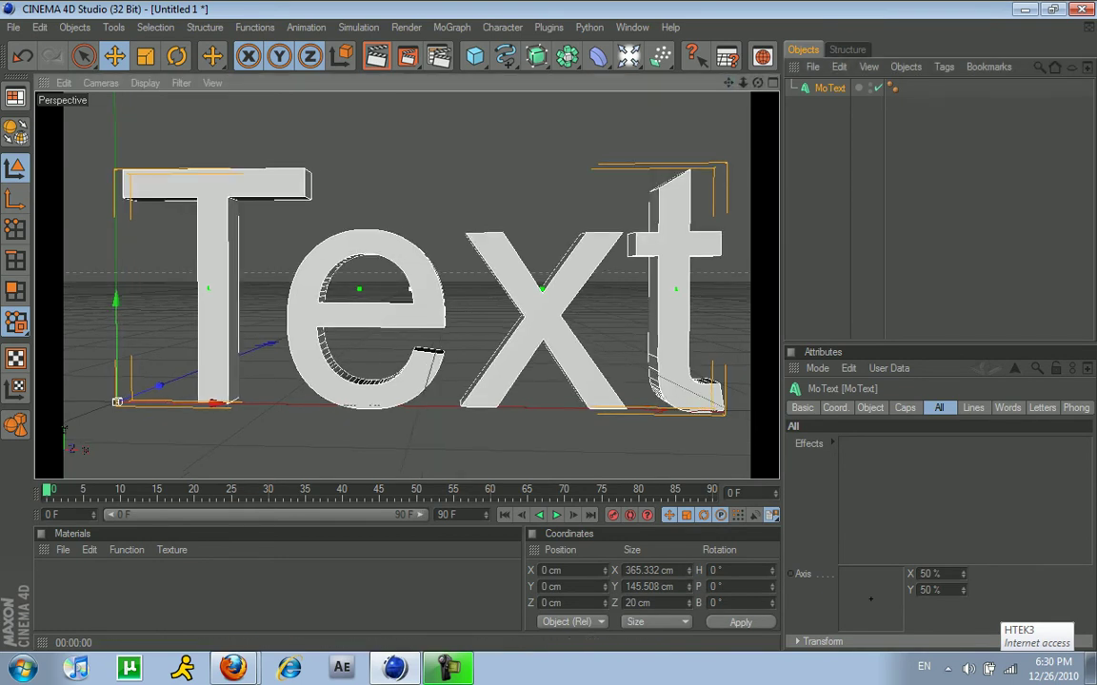
{"action": "left_click", "coordinate": [63, 549]}
{"action": "mouse_move", "coordinate": [88, 549]}
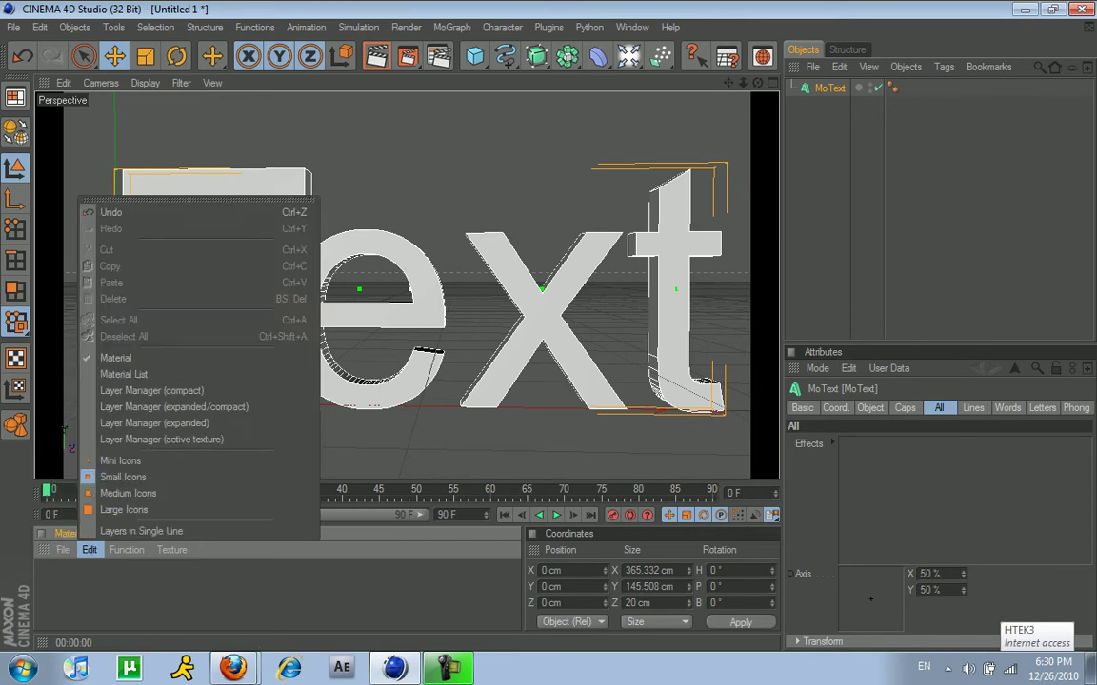
{"action": "double_click", "coordinate": [171, 590]}
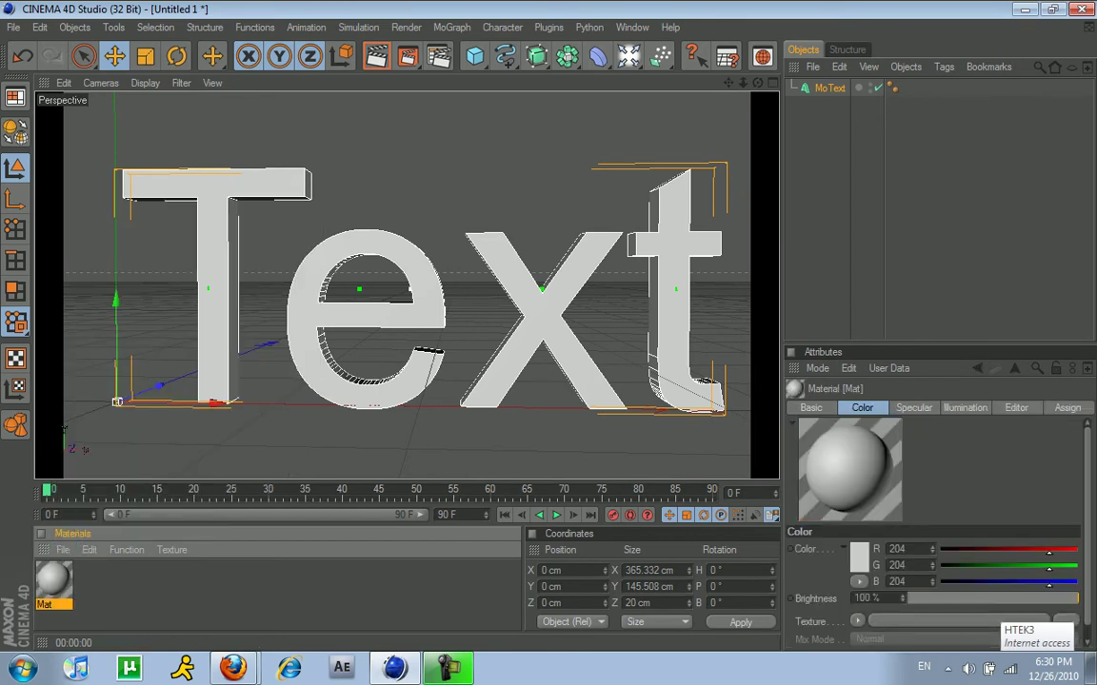
{"action": "double_click", "coordinate": [54, 579]}
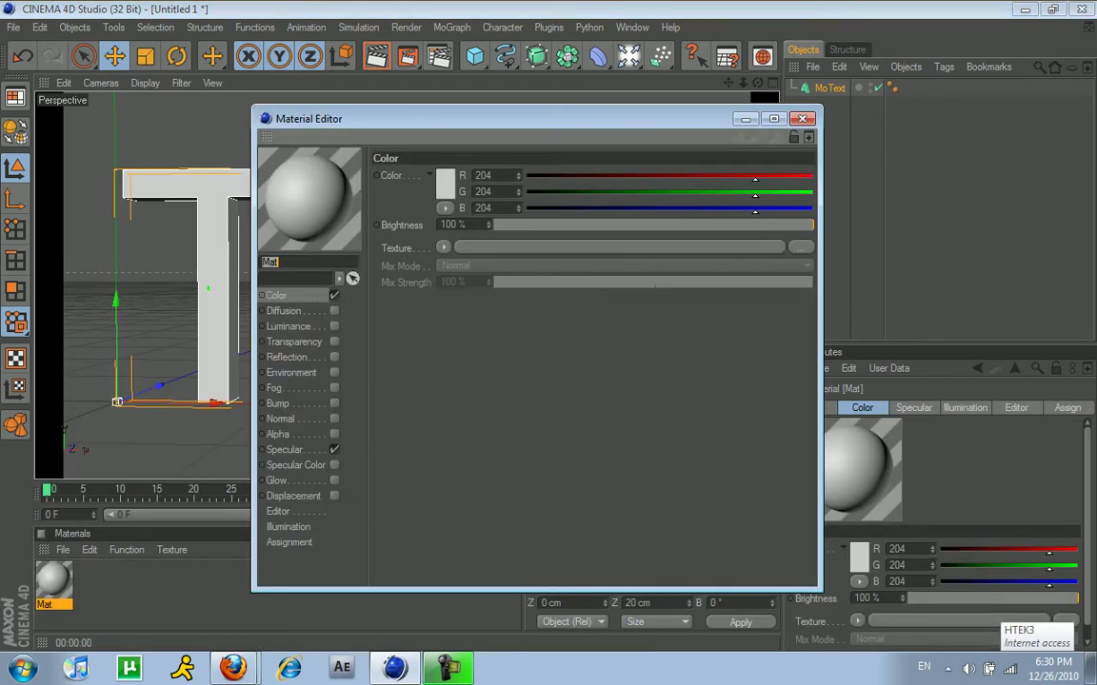
Step: Set the material's color to pure red (RGB 255, 0, 0)
{"action": "left_click", "coordinate": [442, 187]}
{"action": "mouse_move", "coordinate": [355, 158]}
{"action": "left_mouse_down"}
{"action": "mouse_move", "coordinate": [343, 133]}
{"action": "mouse_move", "coordinate": [345, 211]}
{"action": "mouse_move", "coordinate": [446, 211]}
{"action": "mouse_move", "coordinate": [446, 133]}
{"action": "left_mouse_up"}
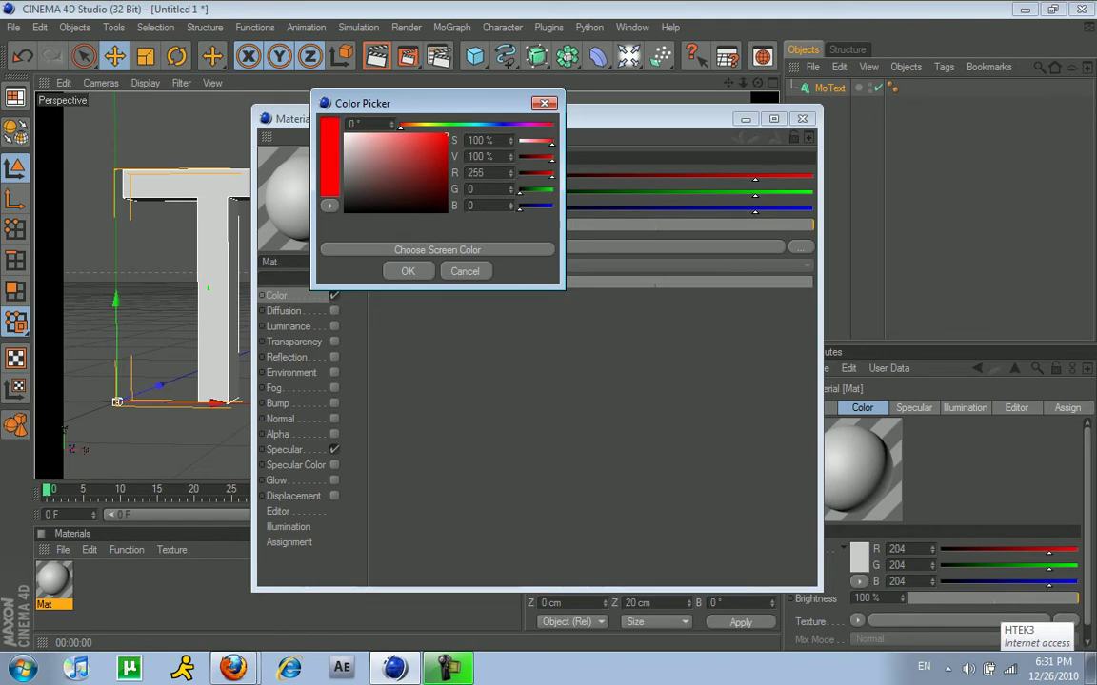
{"action": "left_click", "coordinate": [427, 125]}
{"action": "left_click", "coordinate": [344, 134]}
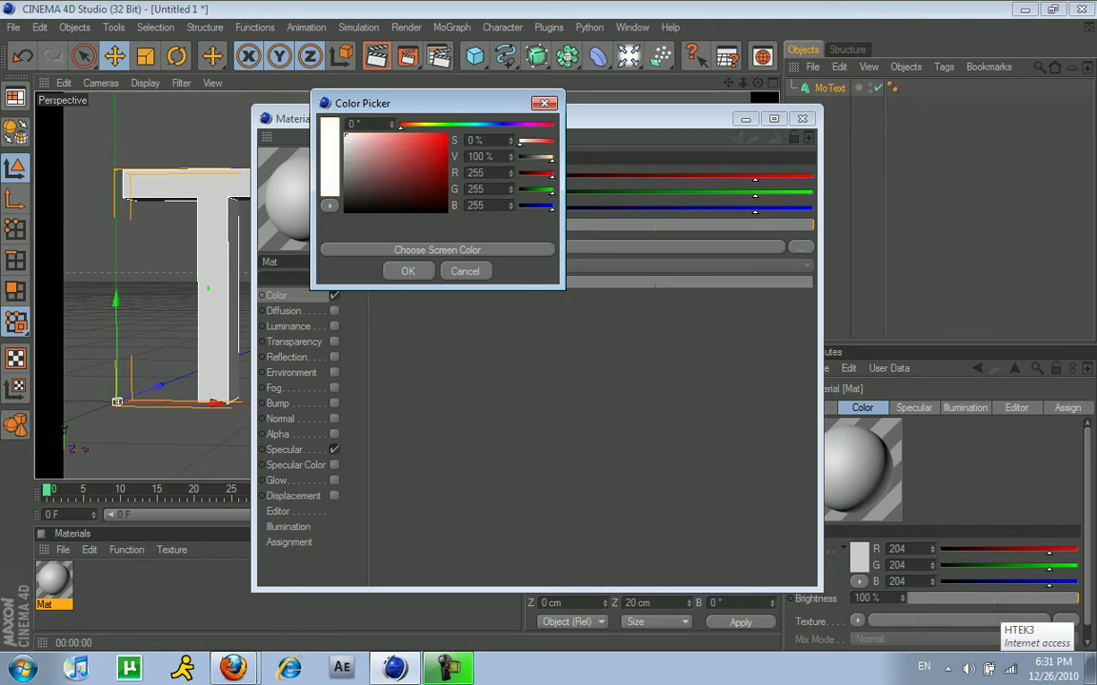
{"action": "left_click_drag", "start_coordinate": [345, 134], "coordinate": [447, 135]}
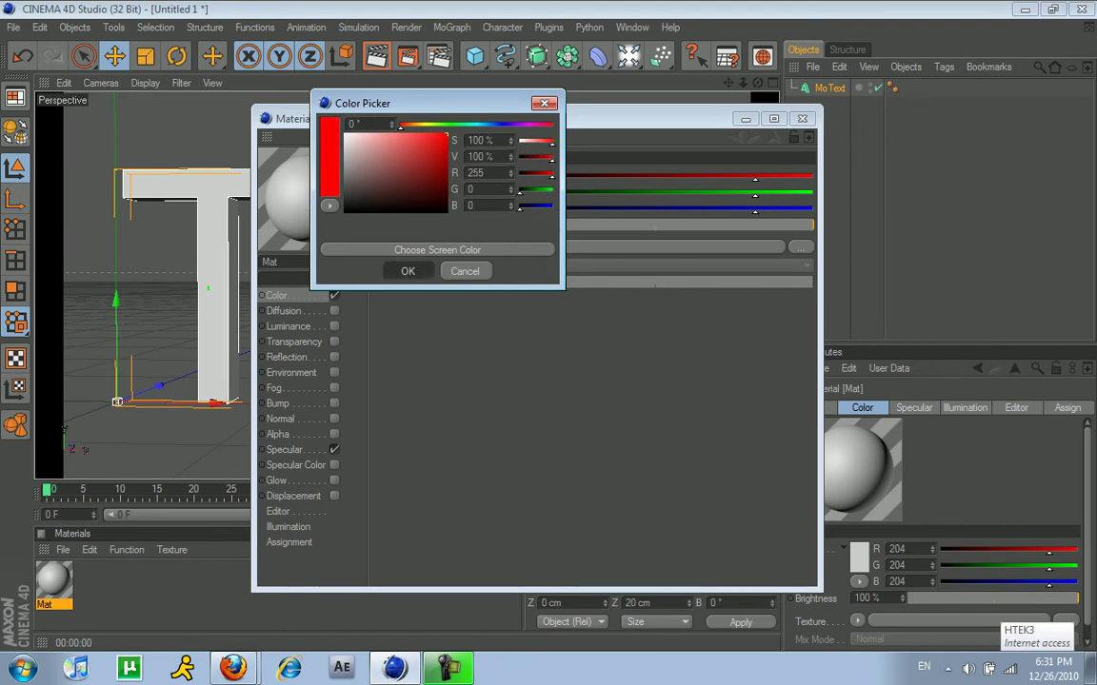
{"action": "left_click", "coordinate": [407, 272]}
{"action": "left_click", "coordinate": [445, 183]}
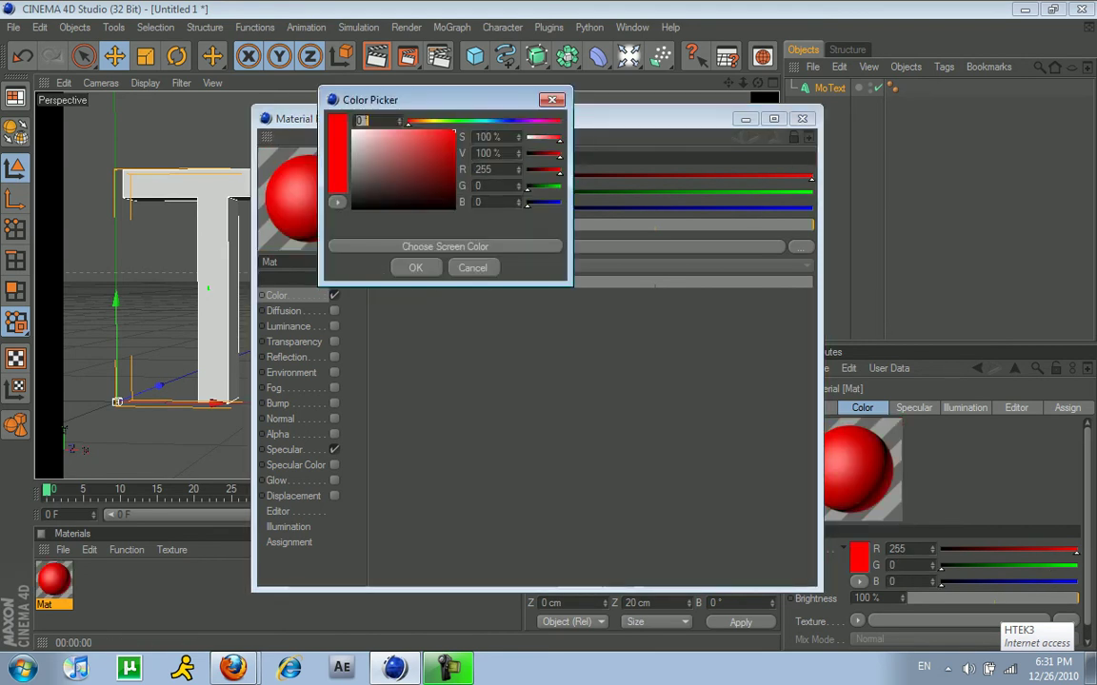
{"action": "left_click", "coordinate": [408, 271]}
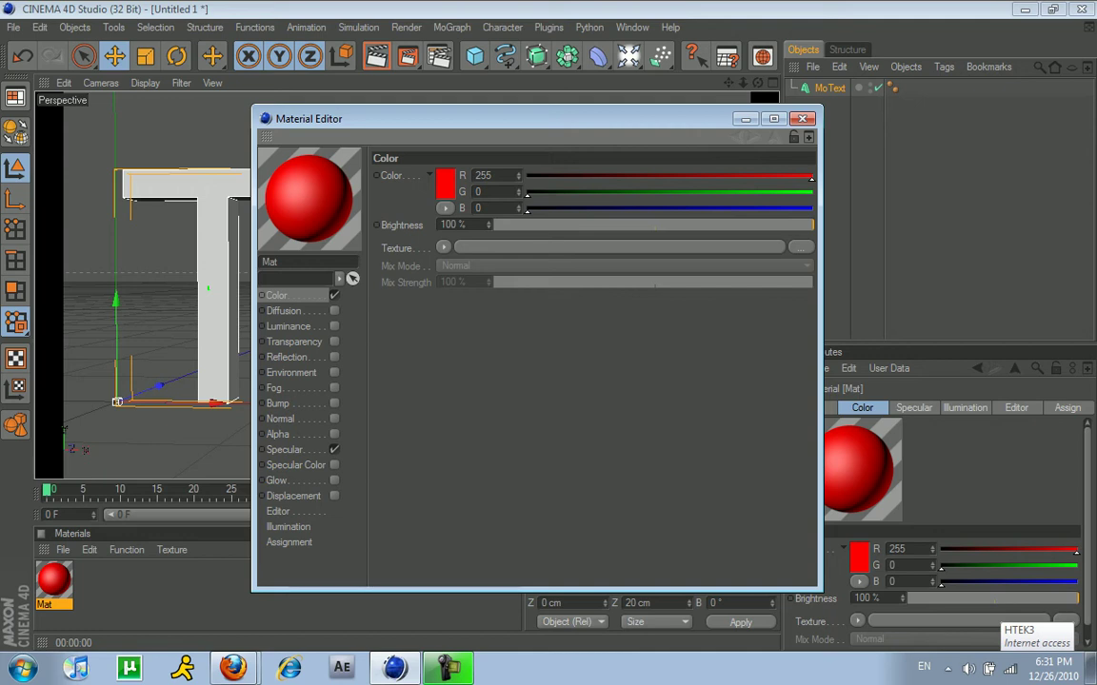
Step: Change the material's color to black (RGB 0, 0, 0) and finish editing it
{"action": "left_click", "coordinate": [445, 183]}
{"action": "left_click", "coordinate": [371, 228]}
{"action": "left_click", "coordinate": [412, 274]}
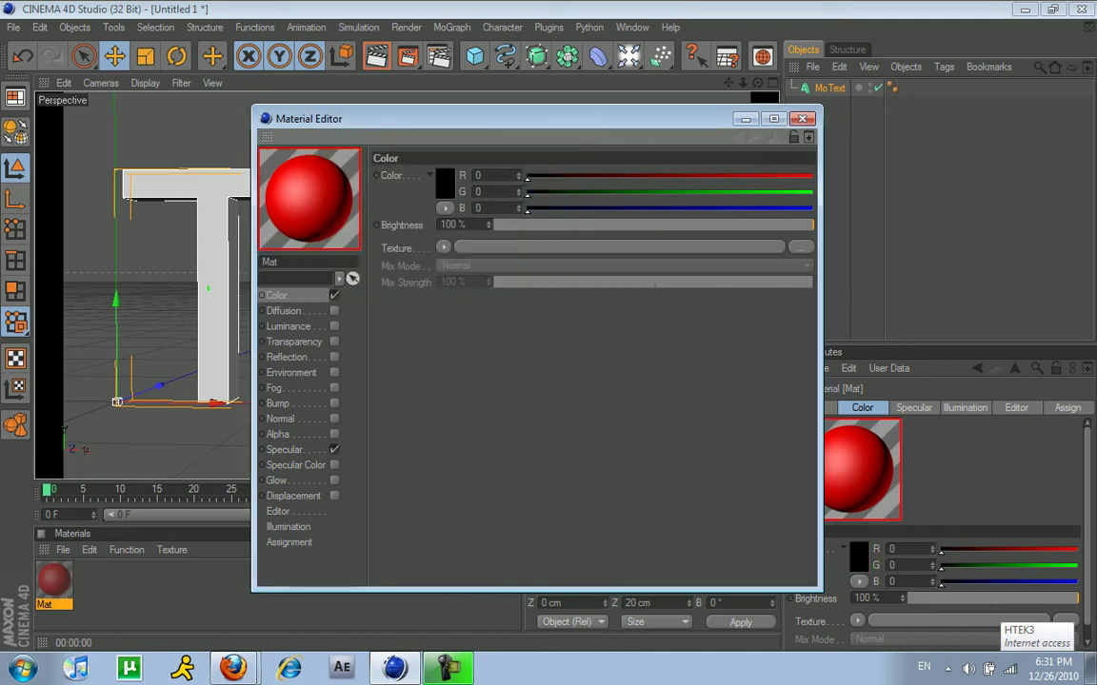
{"action": "left_click", "coordinate": [802, 118]}
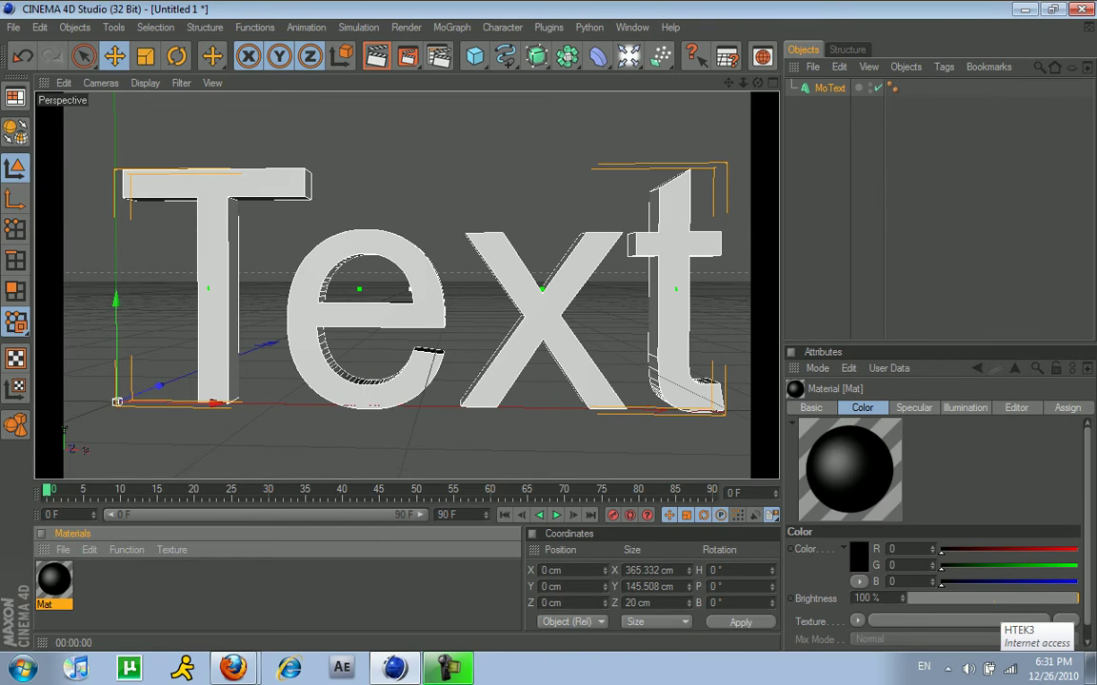
Step: Apply the material to the MoText object and render the perspective view
{"action": "left_click_drag", "start_coordinate": [54, 578], "coordinate": [381, 304]}
{"action": "left_click", "coordinate": [376, 56]}
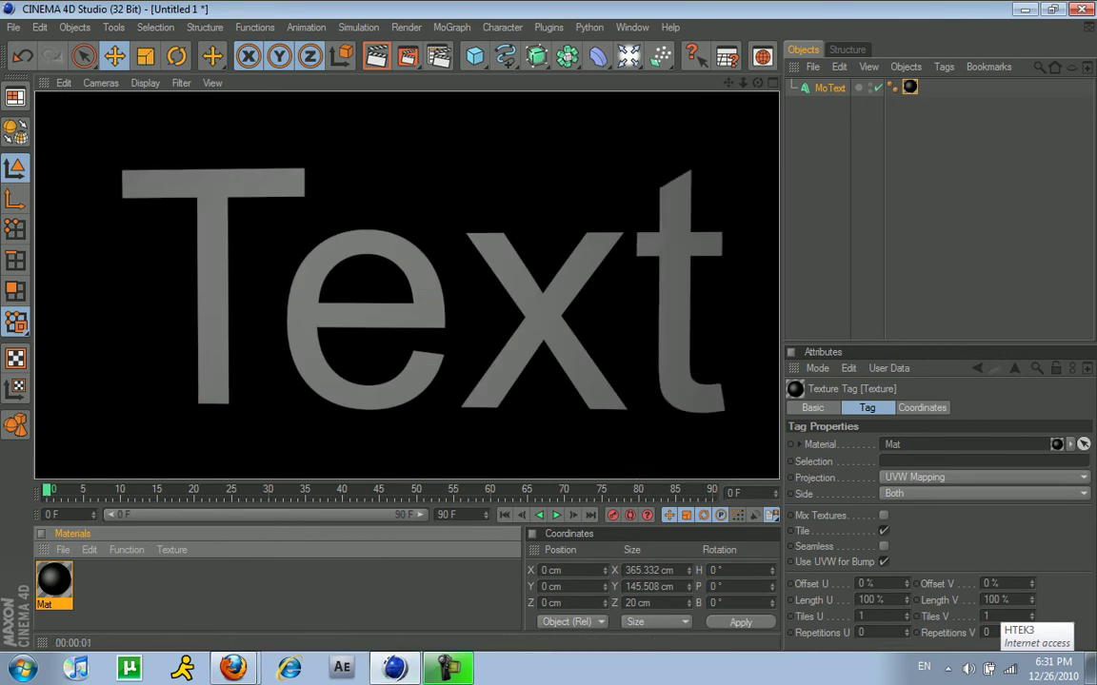
Step: Turn off the material's Specular channel and render the text again, including with nothing selected and from a lower angle
{"action": "double_click", "coordinate": [54, 579]}
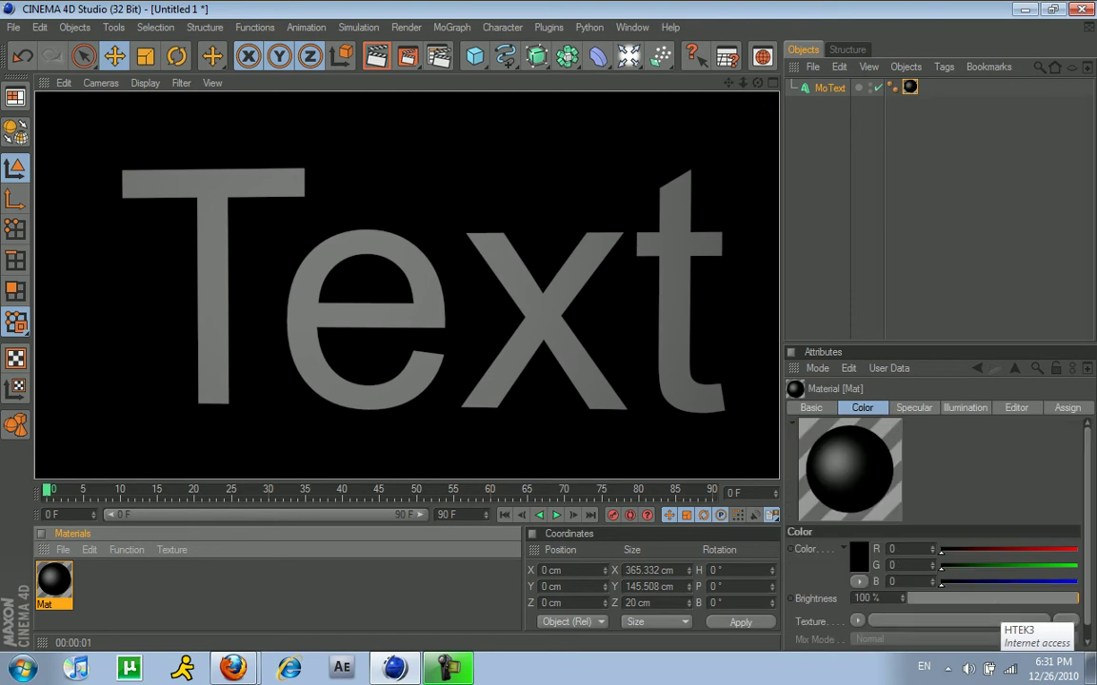
{"action": "left_click", "coordinate": [334, 449]}
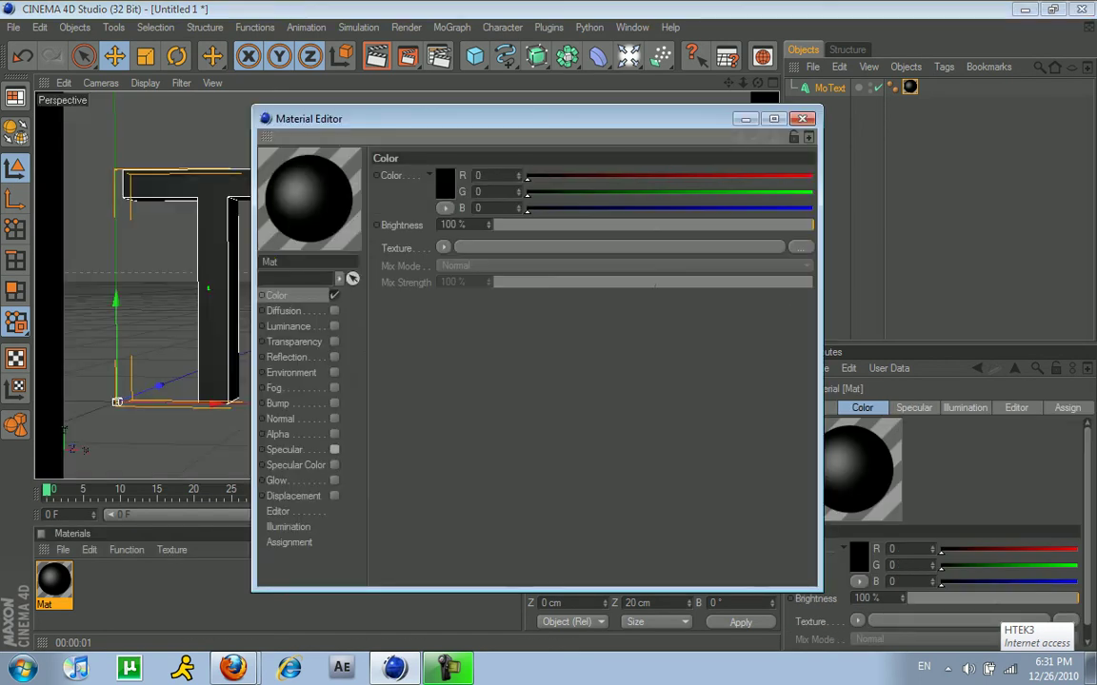
{"action": "left_click", "coordinate": [802, 119]}
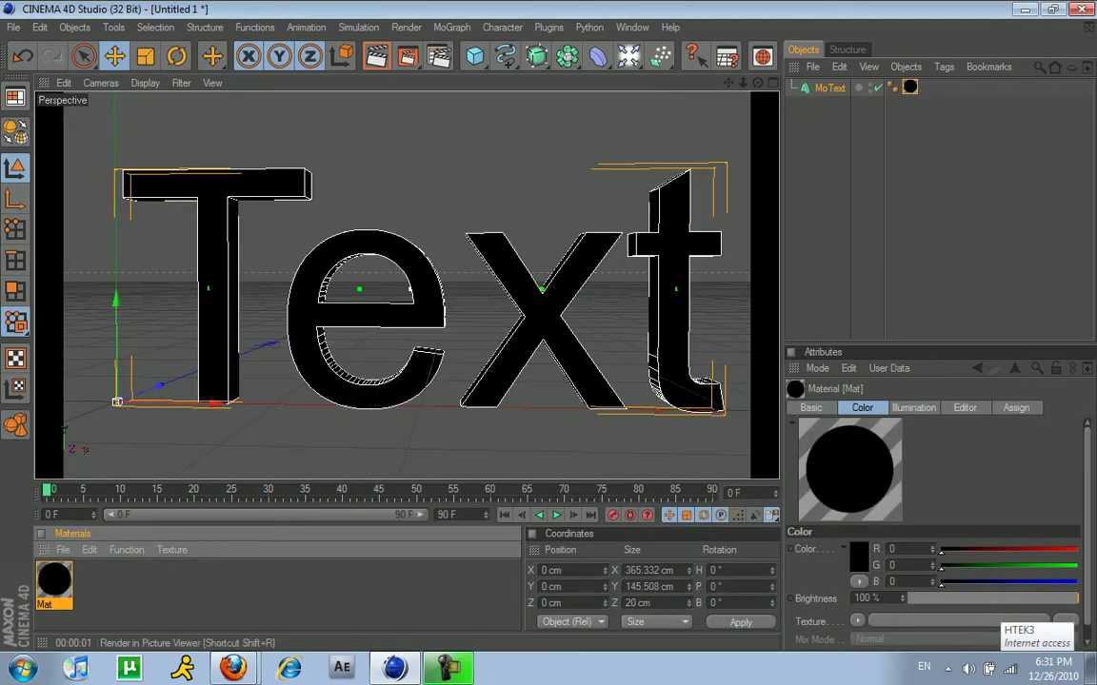
{"action": "left_click", "coordinate": [376, 56]}
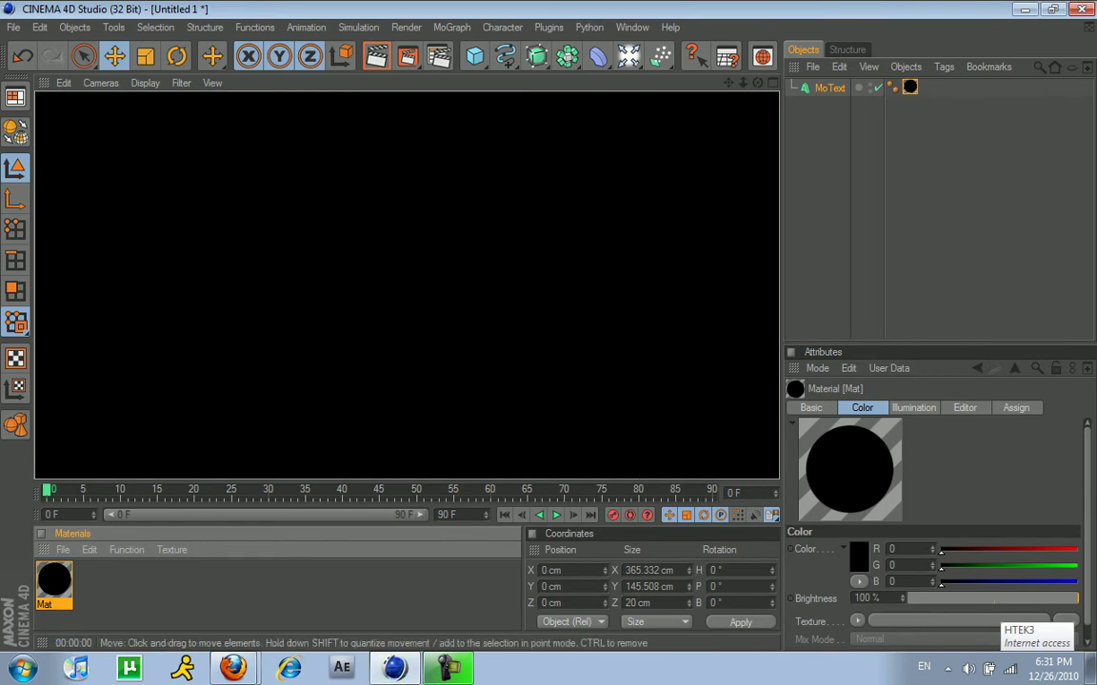
{"action": "left_click", "coordinate": [850, 157]}
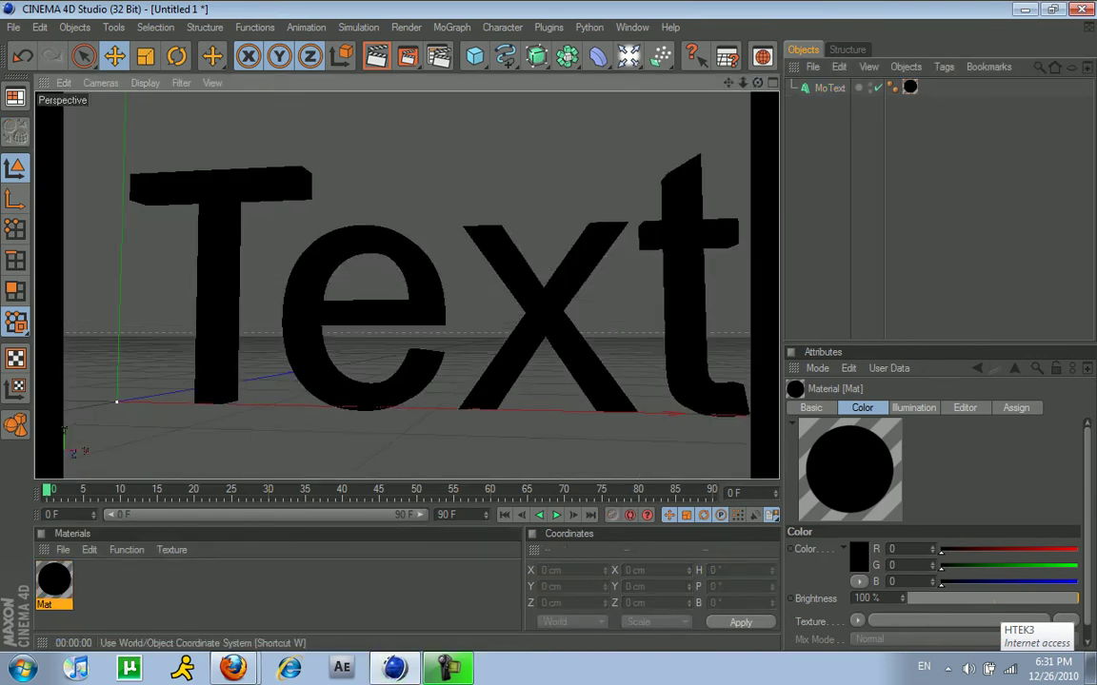
{"action": "left_click", "coordinate": [376, 56]}
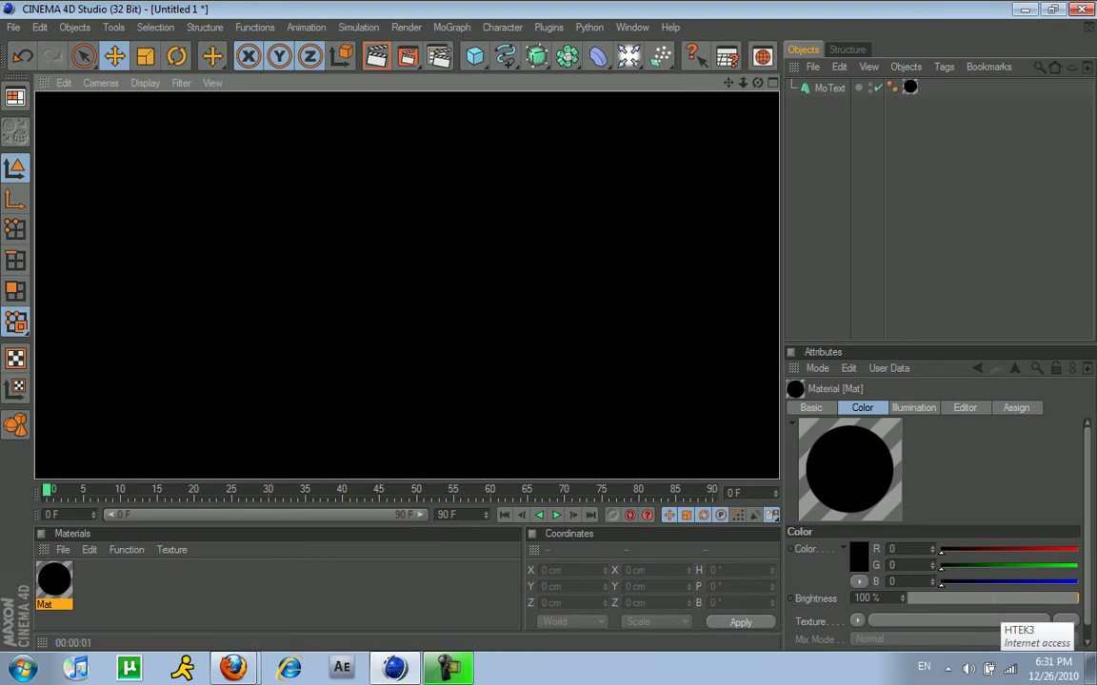
Step: Enable the material's Transparency channel with its brightness set to 10%
{"action": "double_click", "coordinate": [54, 579]}
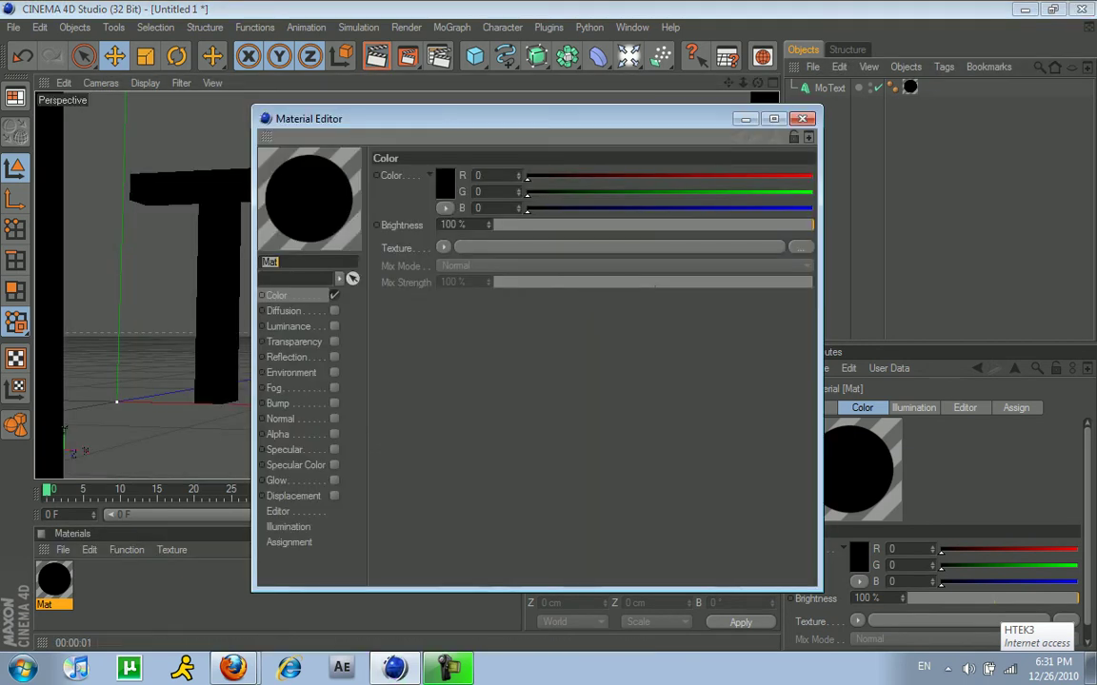
{"action": "left_click", "coordinate": [334, 341]}
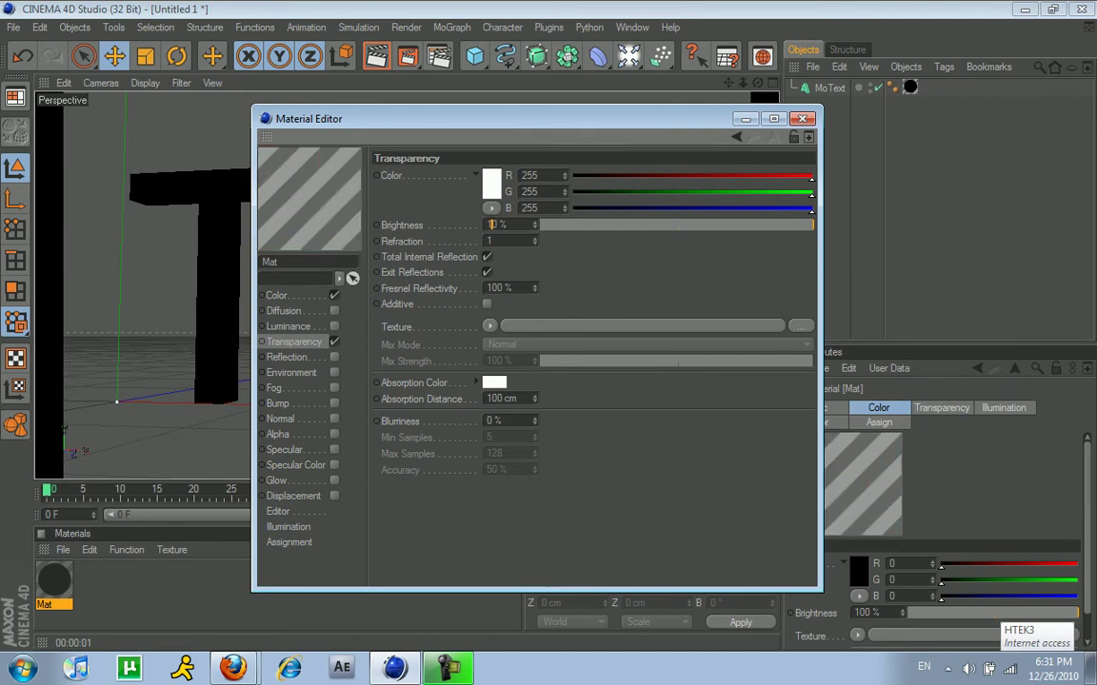
{"action": "key", "text": "Return"}
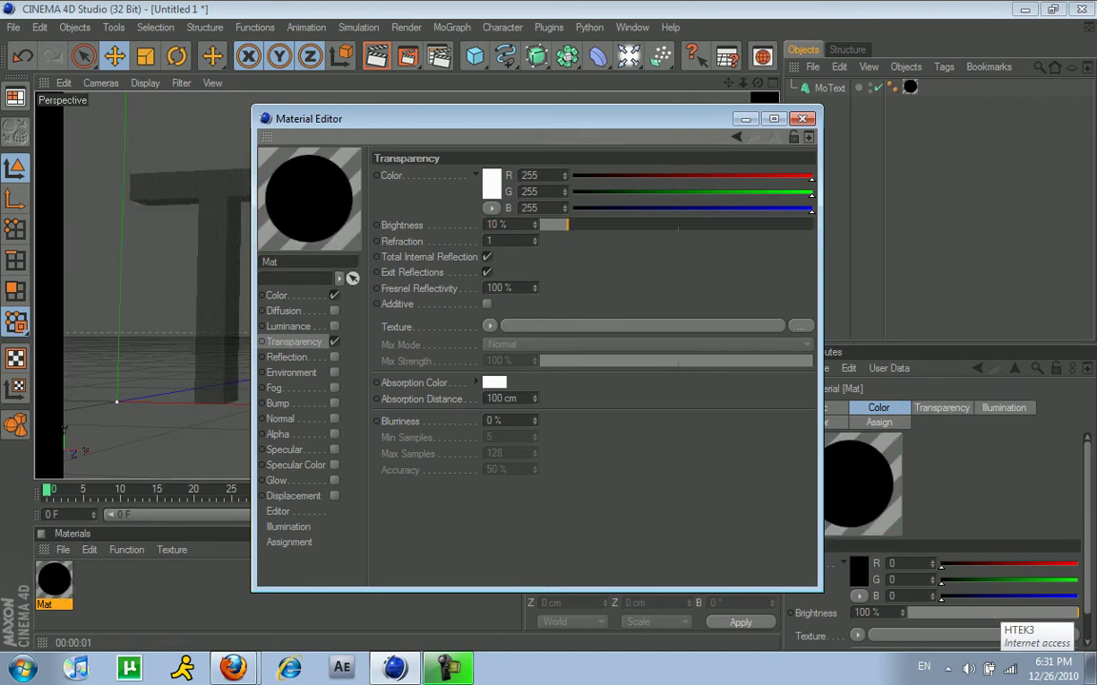
{"action": "left_click", "coordinate": [803, 119]}
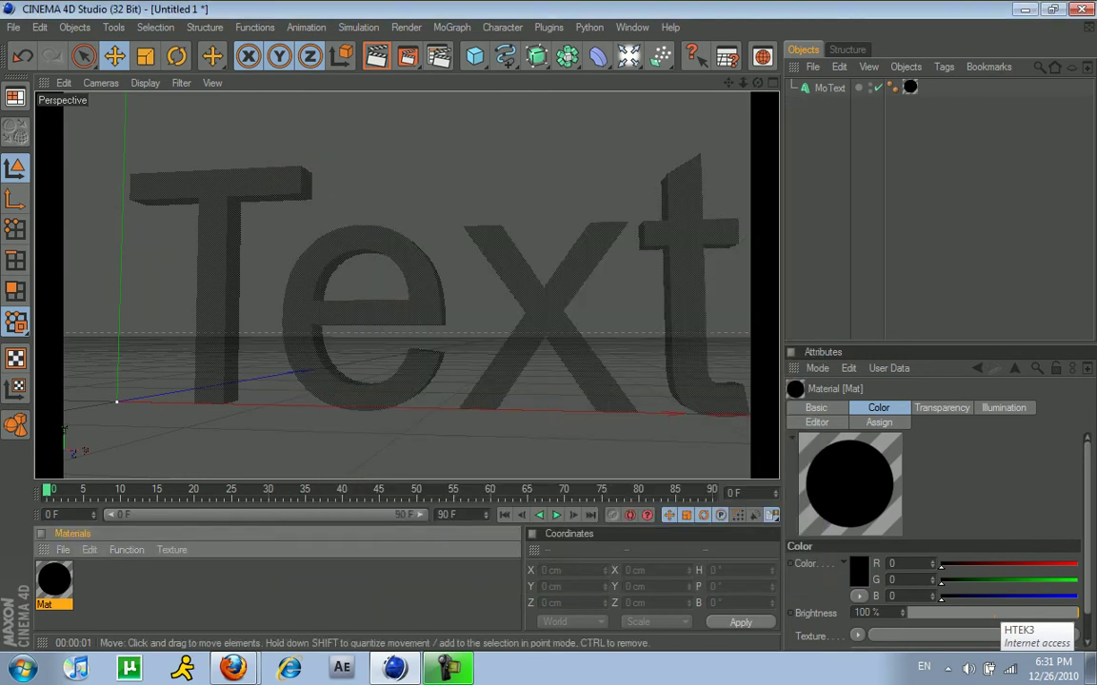
Step: Set the material's color to dark gray (RGB 38, 38, 38) and render the view
{"action": "double_click", "coordinate": [54, 580]}
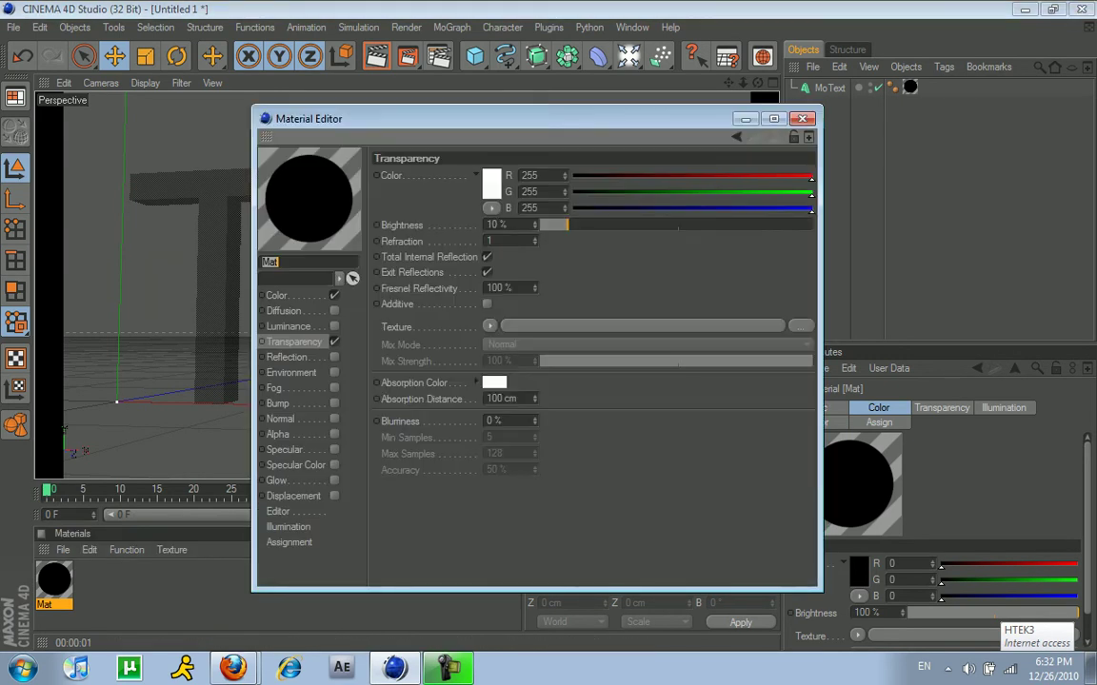
{"action": "left_click", "coordinate": [276, 295]}
{"action": "left_click", "coordinate": [445, 182]}
{"action": "left_click_drag", "start_coordinate": [347, 206], "coordinate": [346, 199]}
{"action": "left_click", "coordinate": [409, 270]}
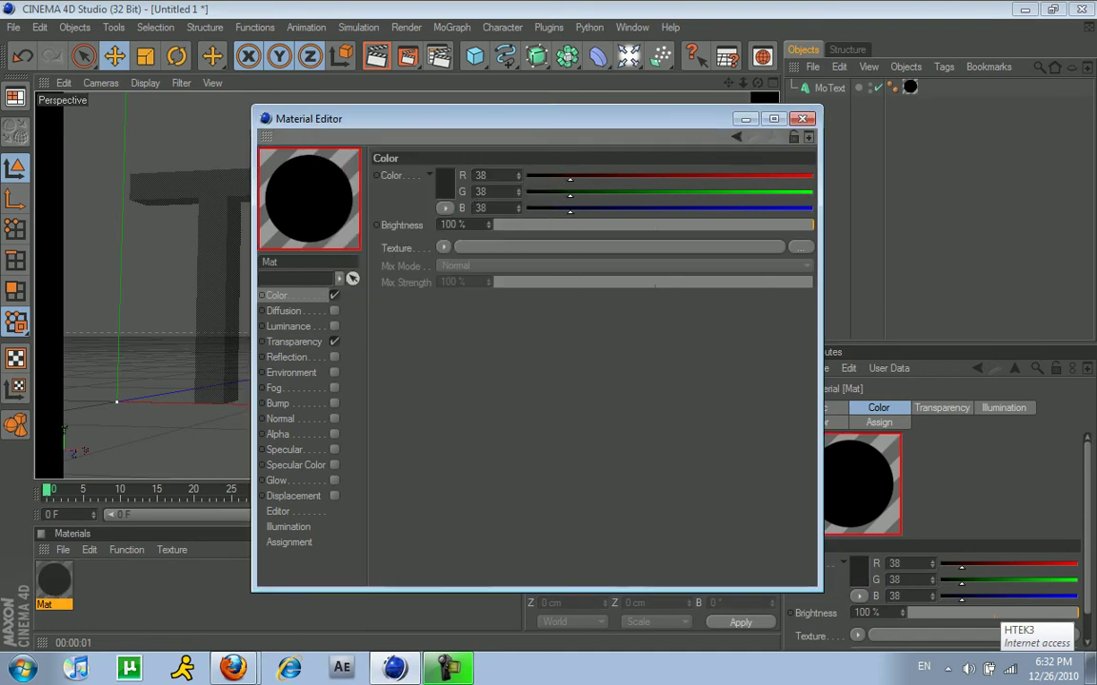
{"action": "left_click", "coordinate": [802, 119]}
{"action": "left_click", "coordinate": [377, 56]}
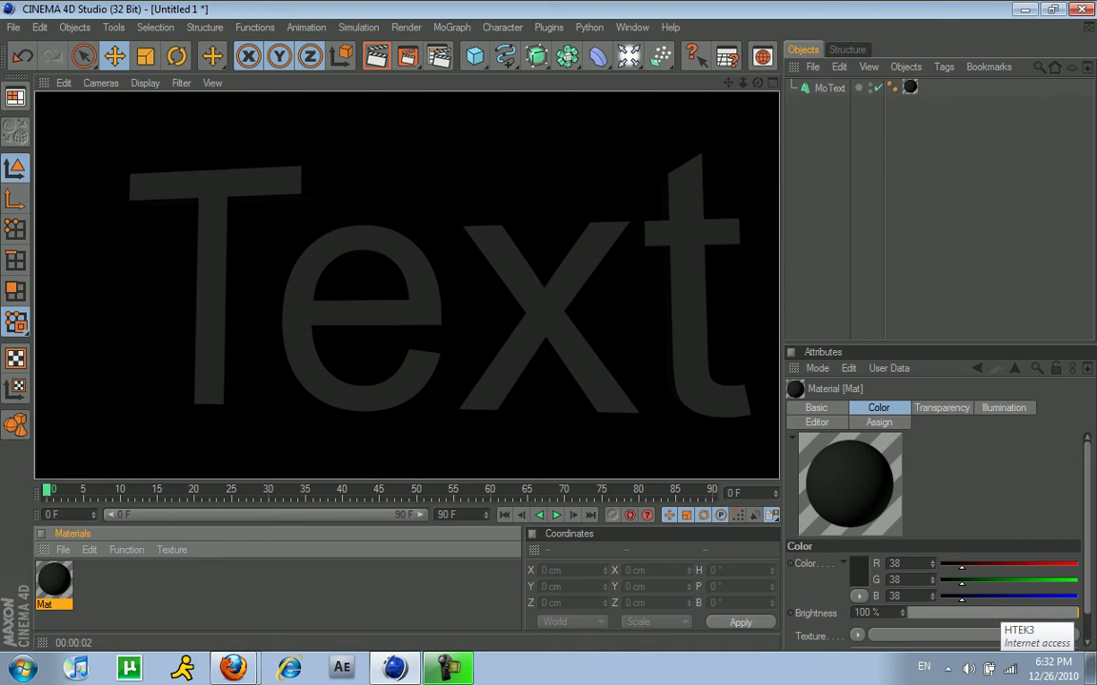
Step: Set the material's color to white (RGB 255, 255, 255)
{"action": "double_click", "coordinate": [54, 579]}
{"action": "left_click", "coordinate": [445, 184]}
{"action": "left_click_drag", "start_coordinate": [380, 138], "coordinate": [351, 122]}
{"action": "left_click", "coordinate": [416, 259]}
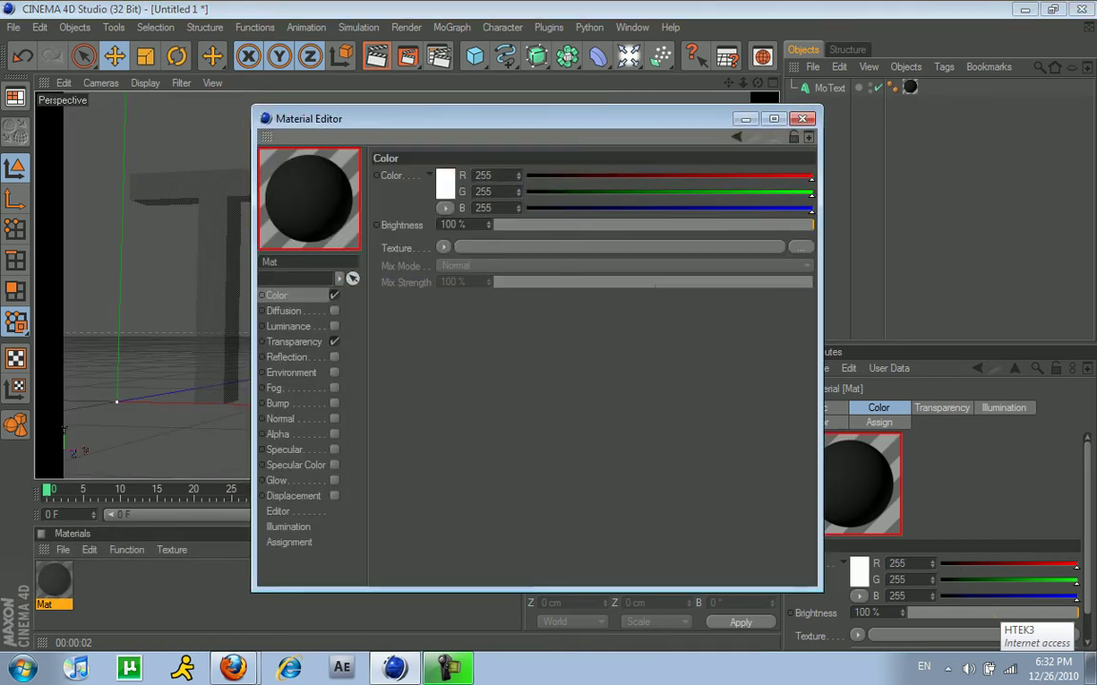
Step: Enable the material's Reflection channel at 10% brightness and render the view
{"action": "left_click", "coordinate": [334, 357]}
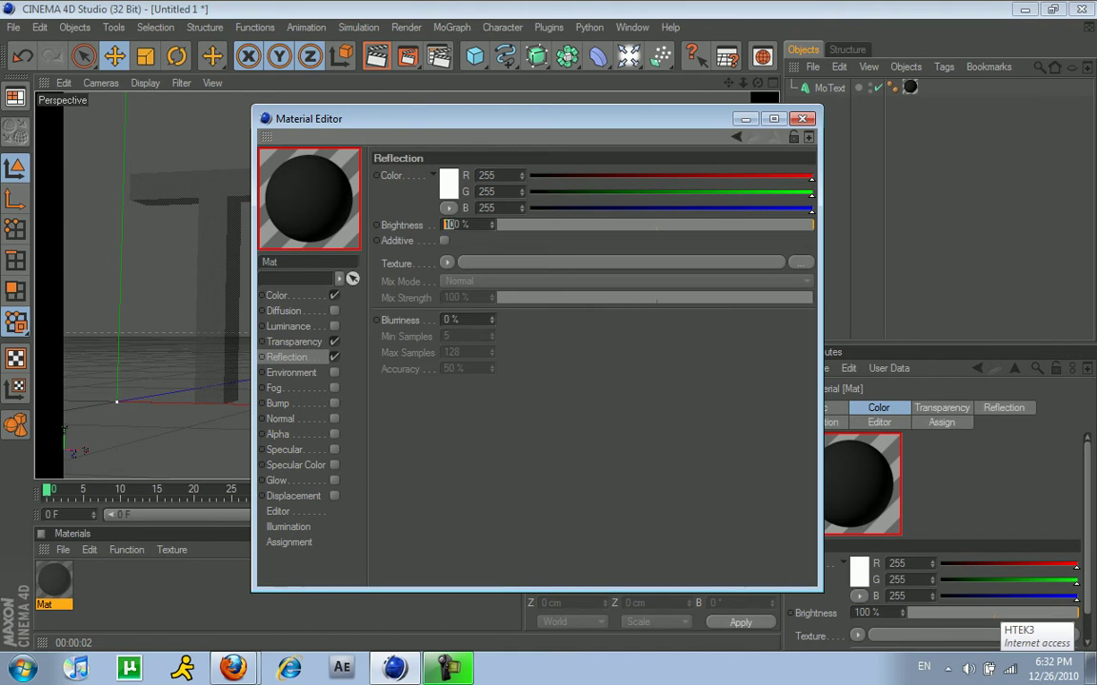
{"action": "type", "text": "10"}
{"action": "key", "text": "Return"}
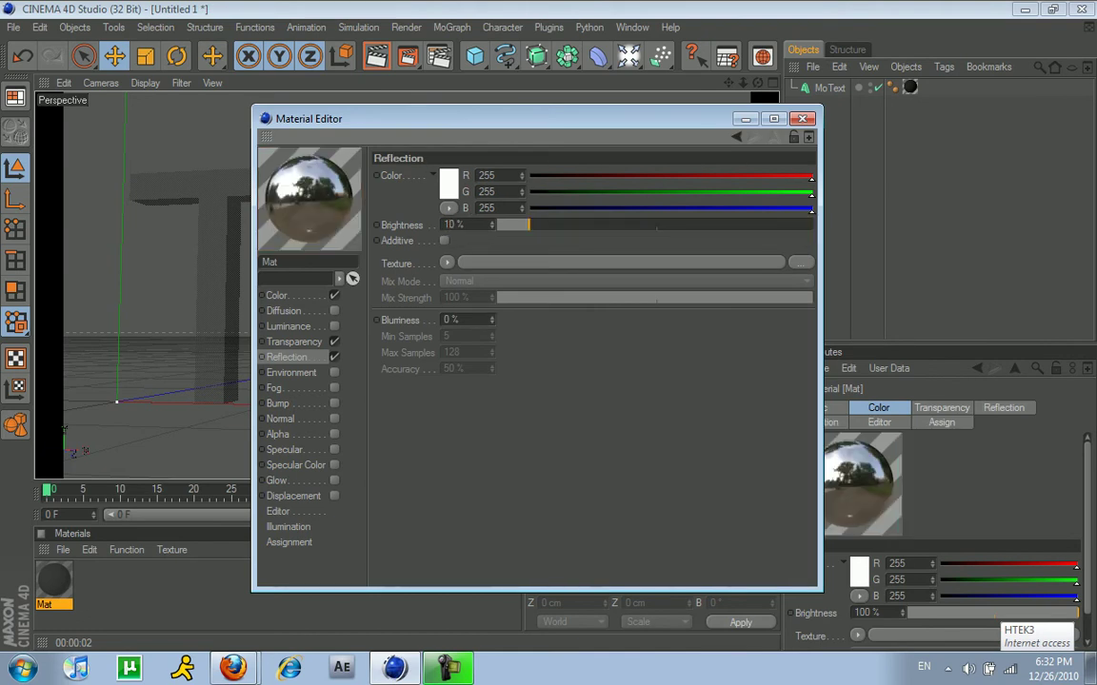
{"action": "left_click", "coordinate": [802, 119]}
{"action": "left_click", "coordinate": [376, 56]}
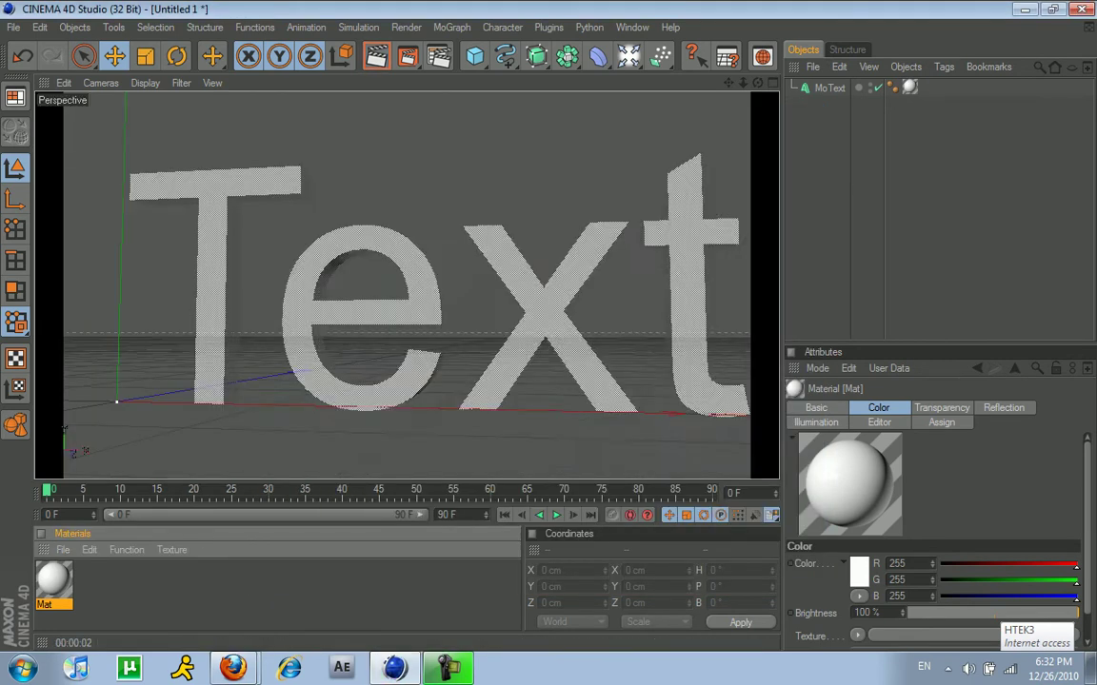
Step: Turn off the material's Transparency channel and render the view
{"action": "double_click", "coordinate": [55, 579]}
{"action": "left_click", "coordinate": [334, 341]}
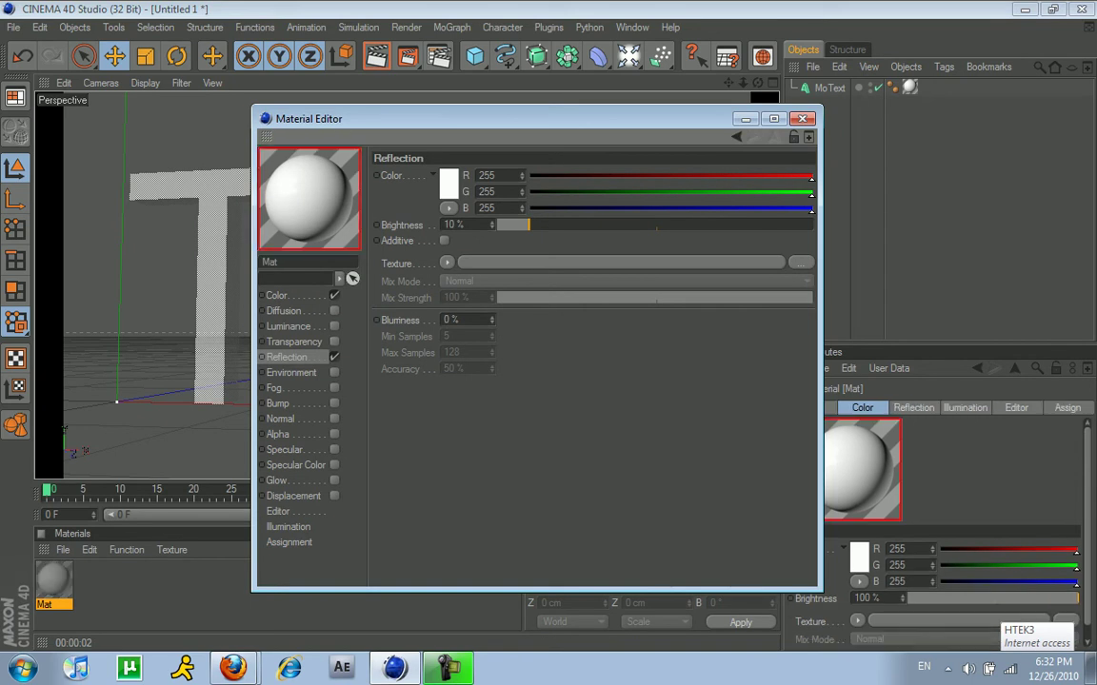
{"action": "left_click", "coordinate": [803, 118]}
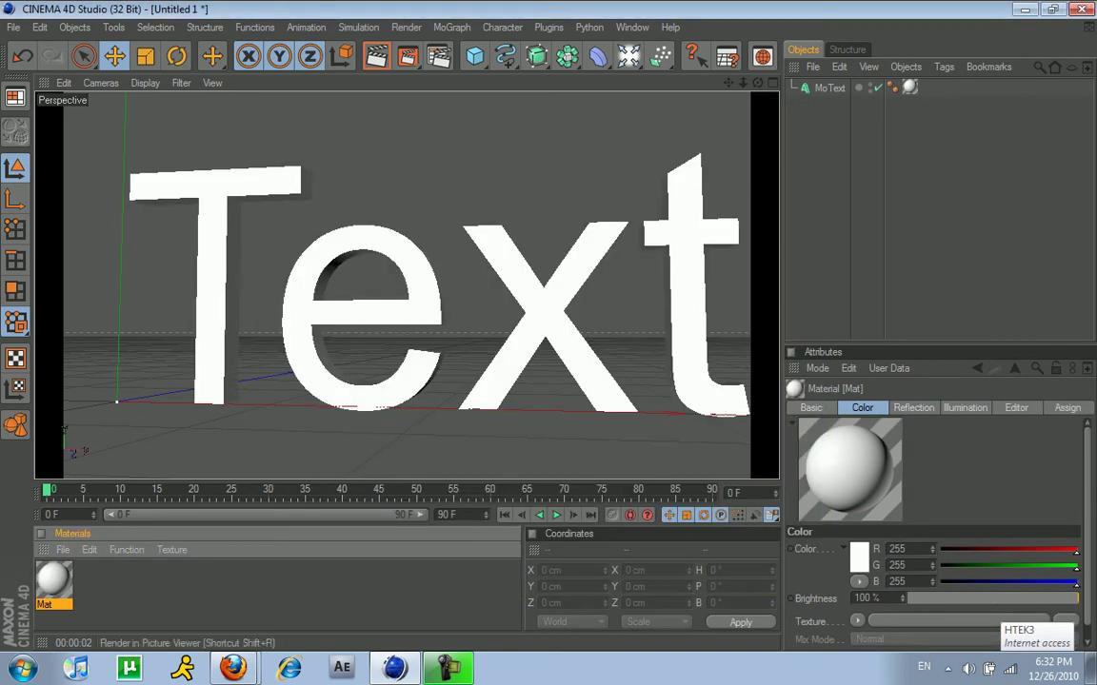
{"action": "left_click", "coordinate": [376, 56]}
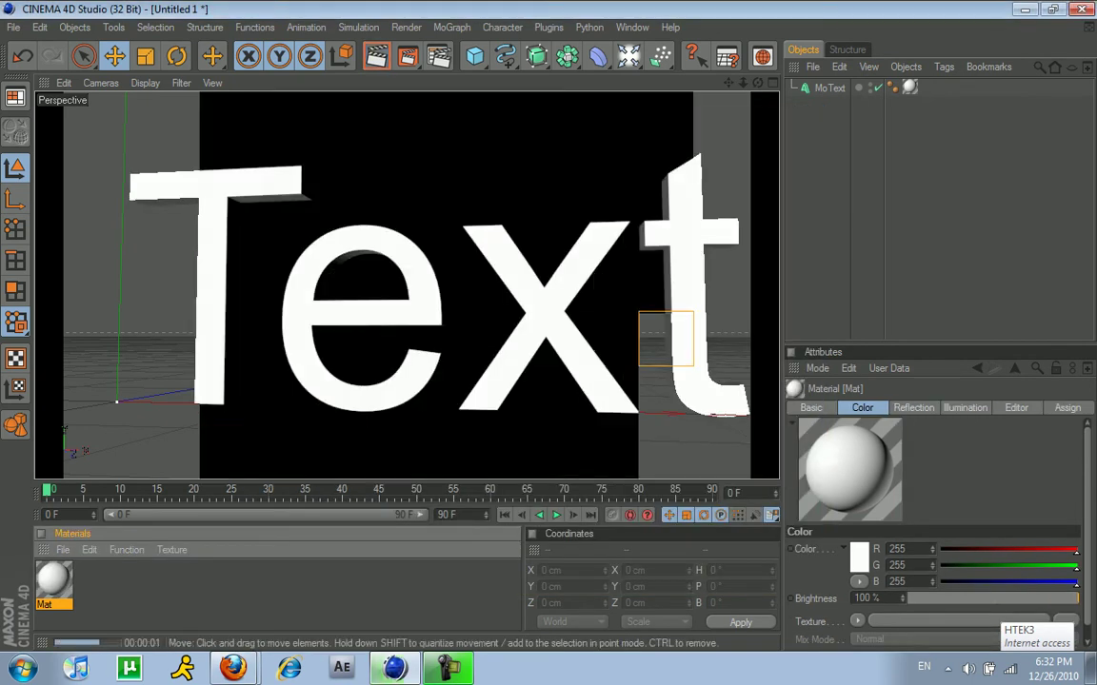
Step: Add an Omni light above the text at about X 212, Y 148, Z -16 cm and render the view from a new angle
{"action": "left_click_drag", "start_coordinate": [628, 56], "coordinate": [670, 71]}
{"action": "left_click_drag", "start_coordinate": [182, 403], "coordinate": [523, 411]}
{"action": "left_click_drag", "start_coordinate": [457, 333], "coordinate": [457, 91]}
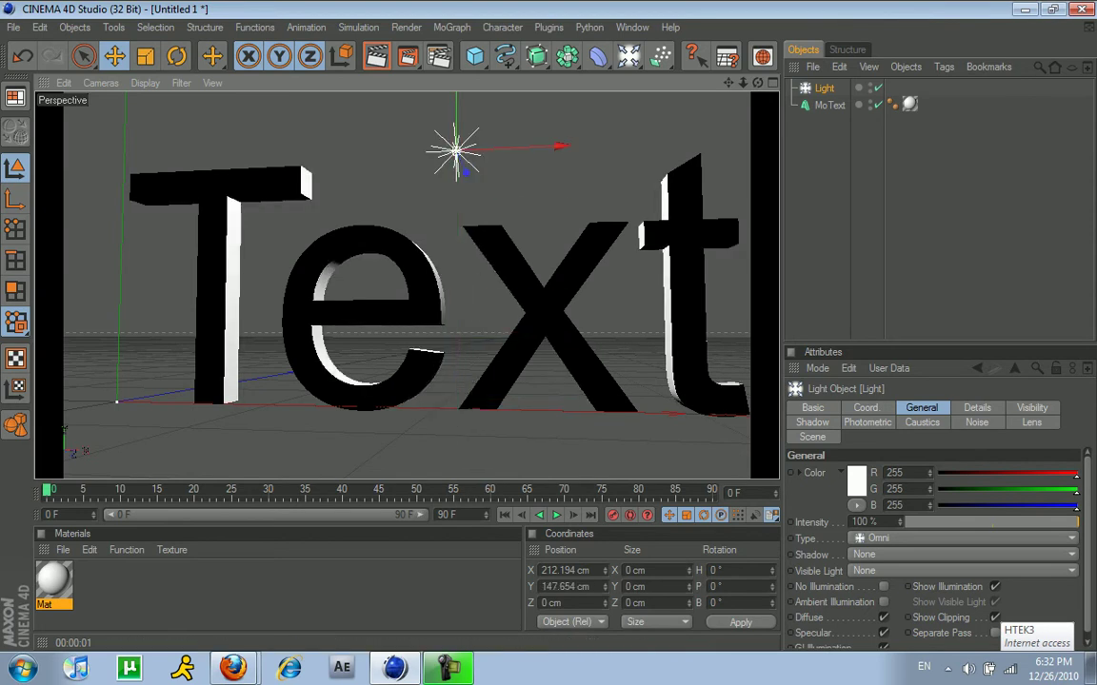
{"action": "left_click_drag", "start_coordinate": [467, 172], "coordinate": [451, 181]}
{"action": "mouse_move", "coordinate": [757, 82]}
{"action": "left_mouse_down"}
{"action": "mouse_move", "coordinate": [759, 128]}
{"action": "mouse_move", "coordinate": [758, 100]}
{"action": "left_mouse_up"}
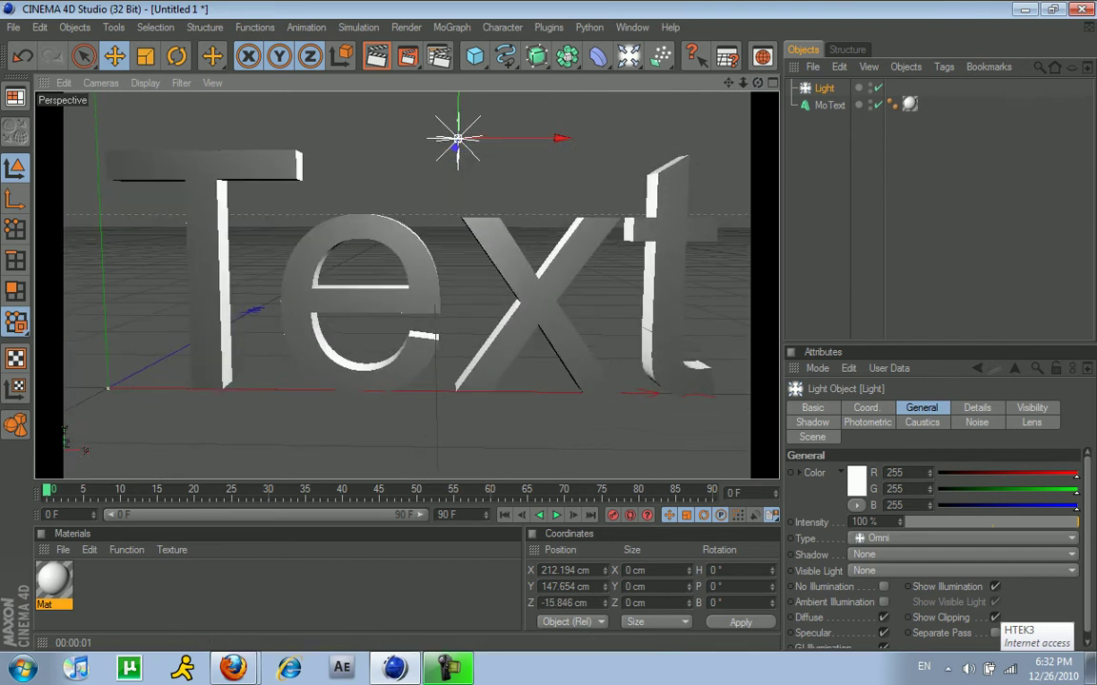
{"action": "left_click", "coordinate": [377, 56]}
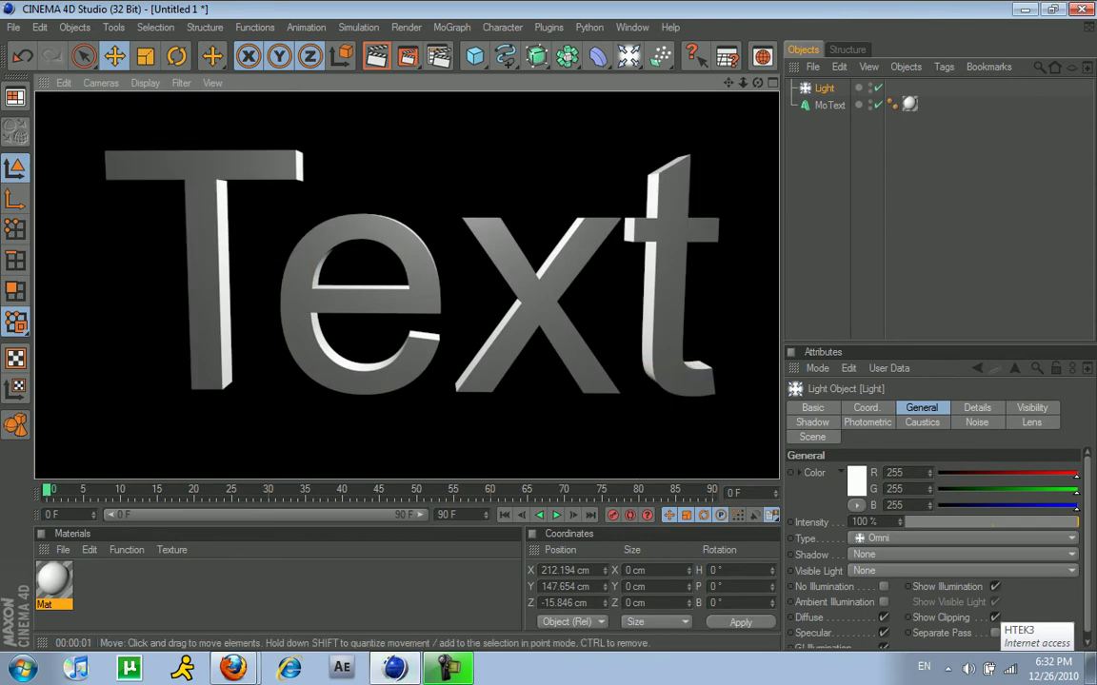
Step: Add a Fresnel texture to the material's Reflection channel and render the view
{"action": "double_click", "coordinate": [53, 578]}
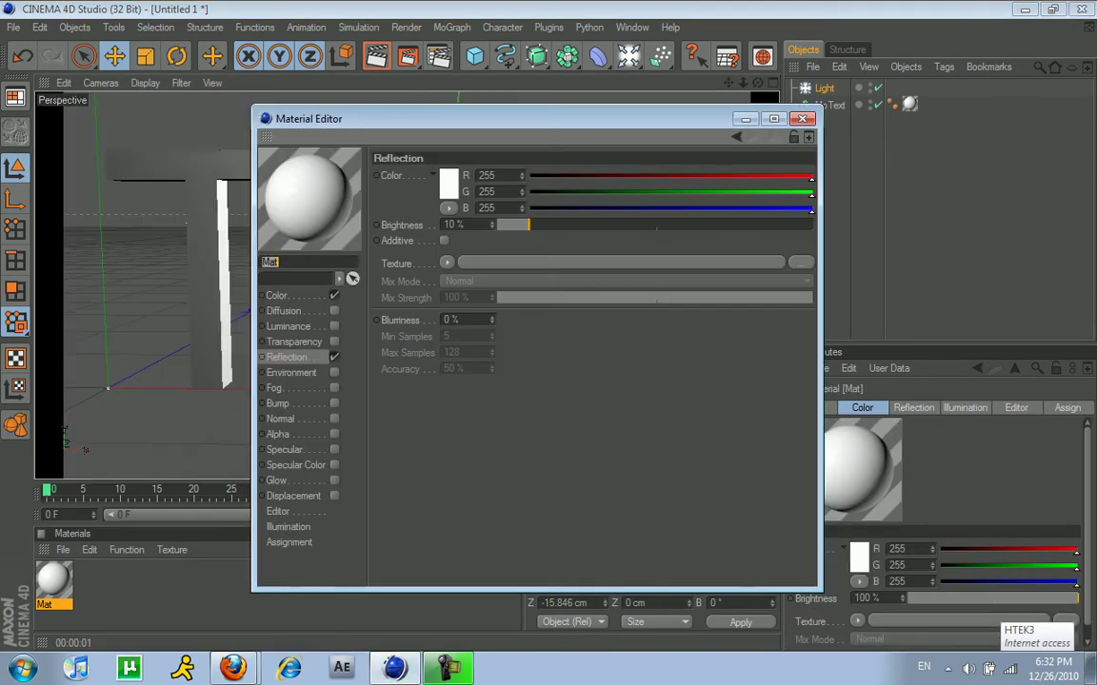
{"action": "left_click", "coordinate": [447, 263]}
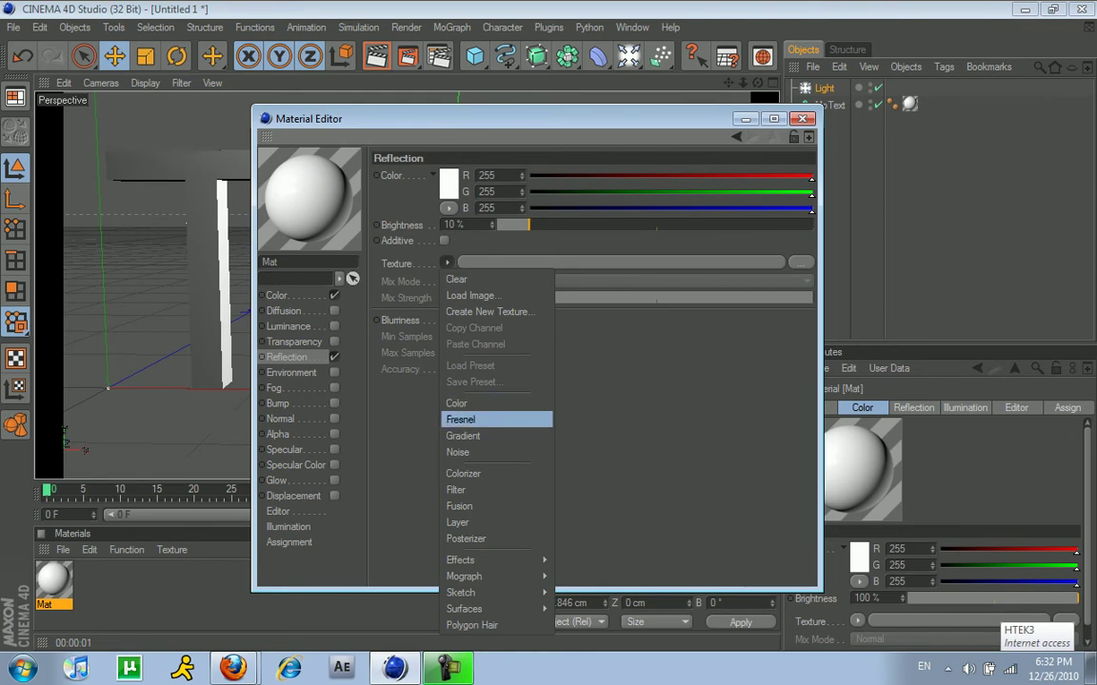
{"action": "left_click", "coordinate": [476, 419]}
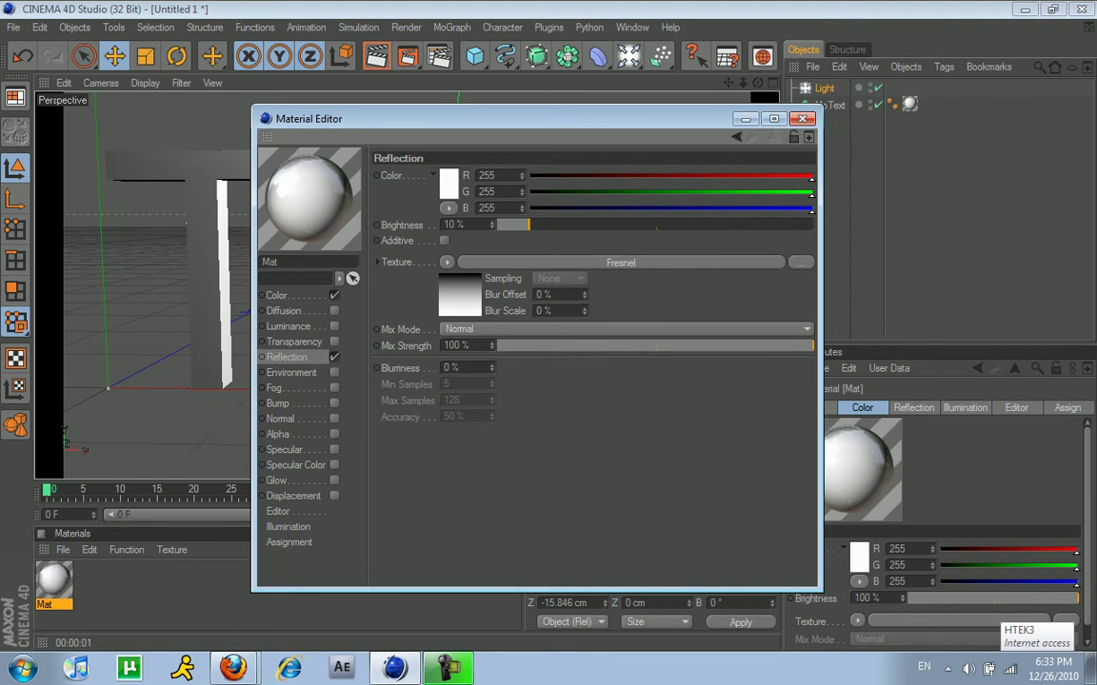
{"action": "left_click", "coordinate": [802, 119]}
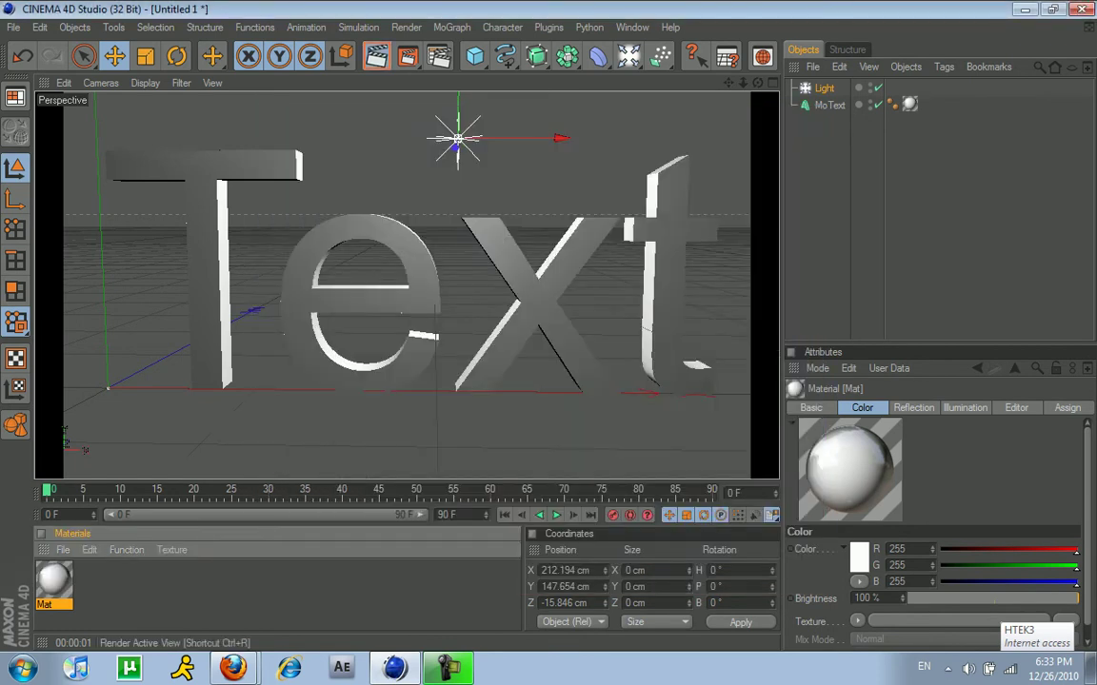
{"action": "left_click", "coordinate": [377, 56]}
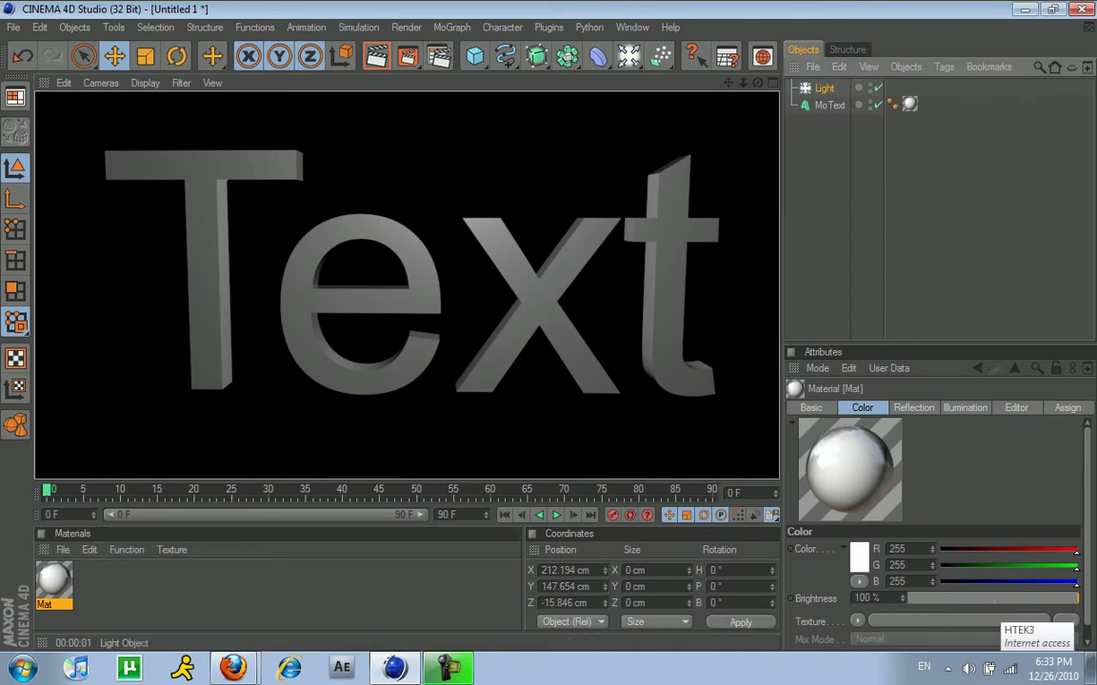
Step: Move the light in front of the text to about Z -56 cm
{"action": "left_click", "coordinate": [824, 87]}
{"action": "mouse_move", "coordinate": [455, 139]}
{"action": "left_mouse_down"}
{"action": "mouse_move", "coordinate": [455, 121]}
{"action": "mouse_move", "coordinate": [461, 130]}
{"action": "left_mouse_up"}
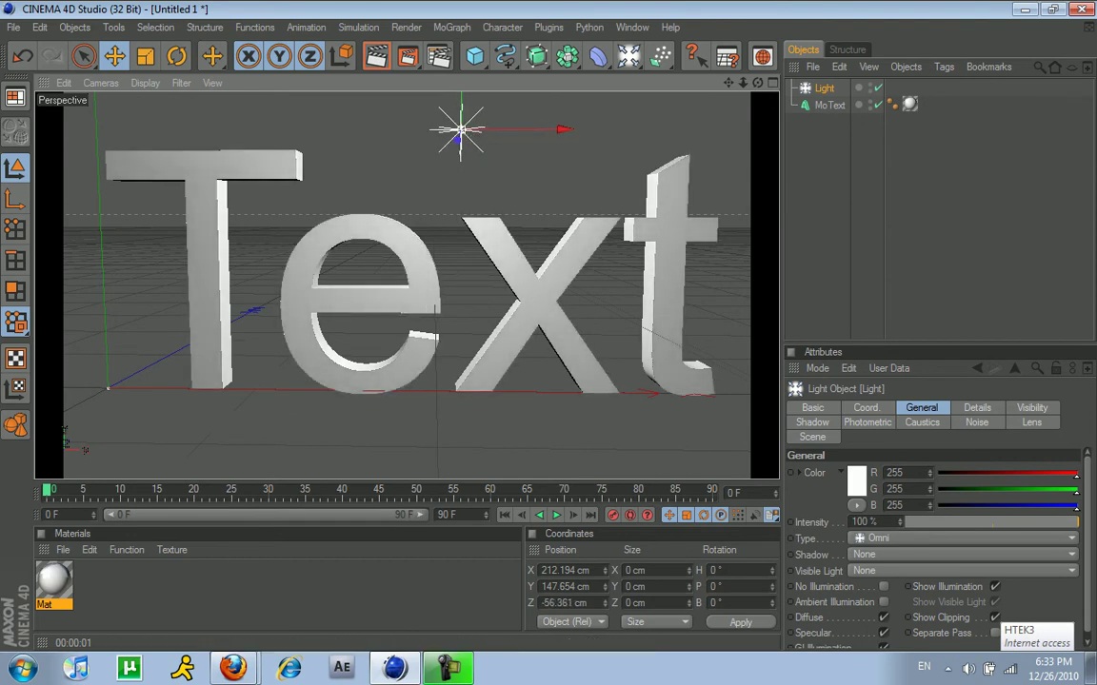
Step: Enable the material's Glow channel and turn off its Reflection channel
{"action": "double_click", "coordinate": [53, 578]}
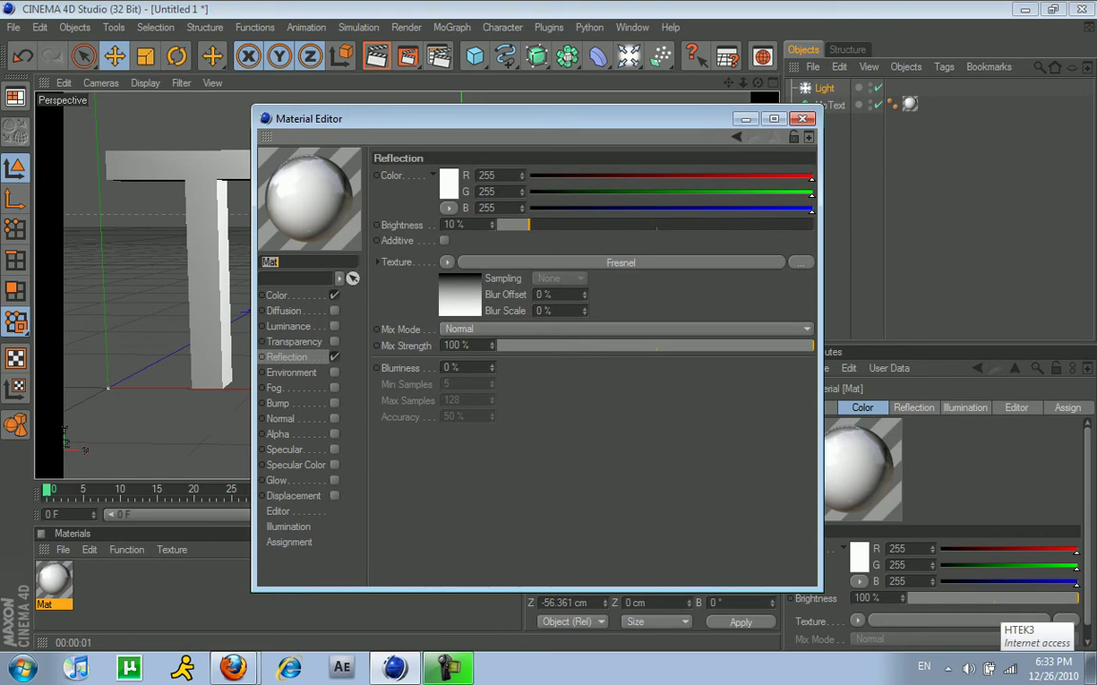
{"action": "left_click", "coordinate": [334, 481]}
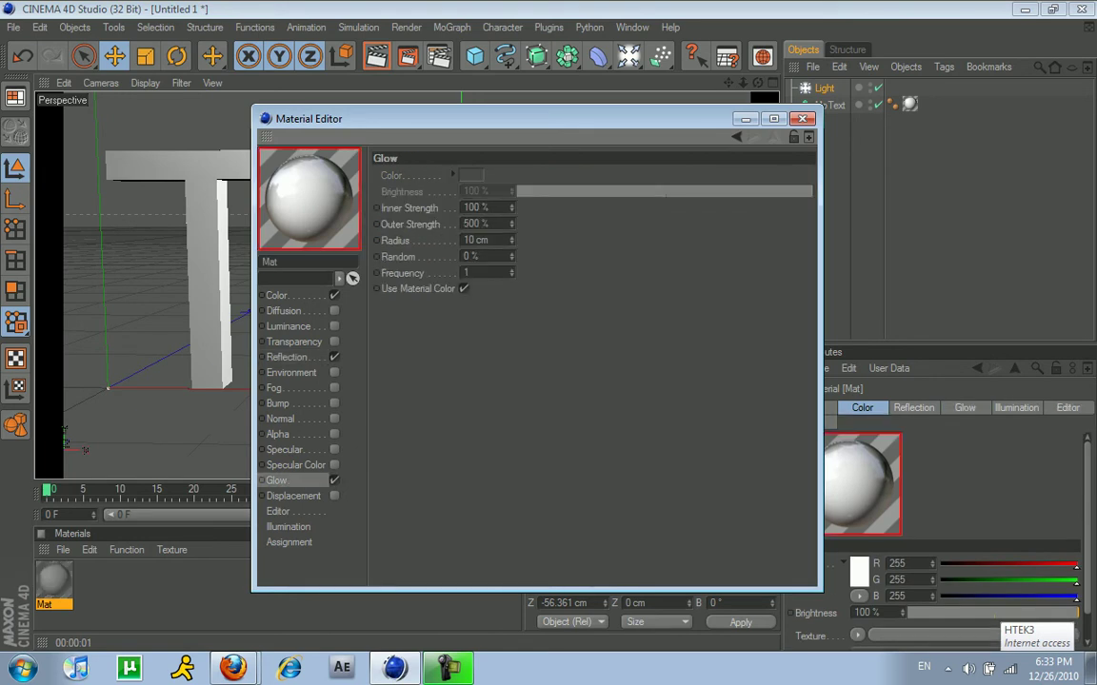
{"action": "left_click", "coordinate": [334, 357]}
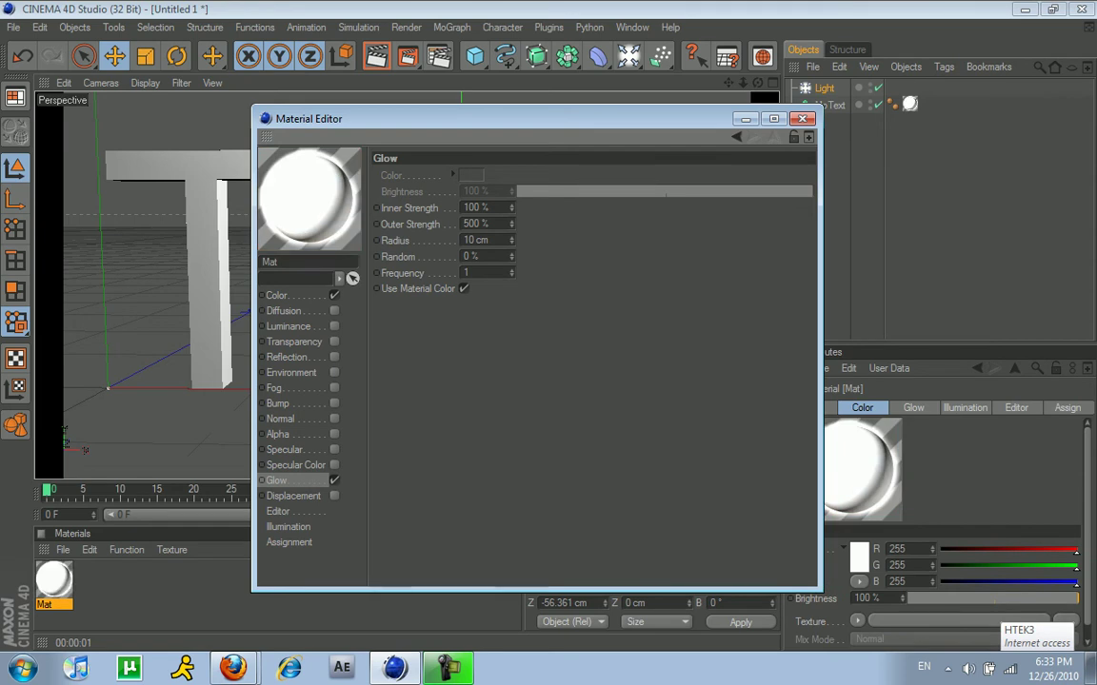
Step: Set the material's color to cyan-blue (RGB 0, 162, 194) and render the glowing text
{"action": "left_click", "coordinate": [277, 295]}
{"action": "left_click", "coordinate": [450, 184]}
{"action": "mouse_move", "coordinate": [483, 120]}
{"action": "left_mouse_down"}
{"action": "mouse_move", "coordinate": [505, 120]}
{"action": "mouse_move", "coordinate": [496, 120]}
{"action": "left_mouse_up"}
{"action": "left_click", "coordinate": [442, 146]}
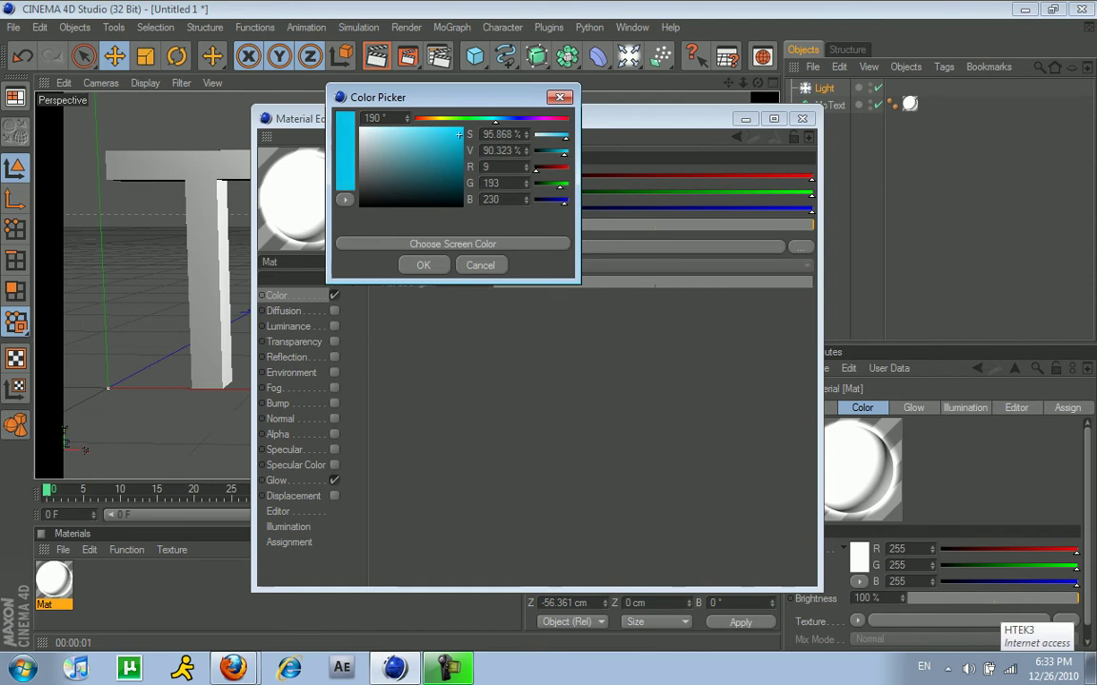
{"action": "left_click_drag", "start_coordinate": [442, 146], "coordinate": [463, 146]}
{"action": "left_click", "coordinate": [423, 265]}
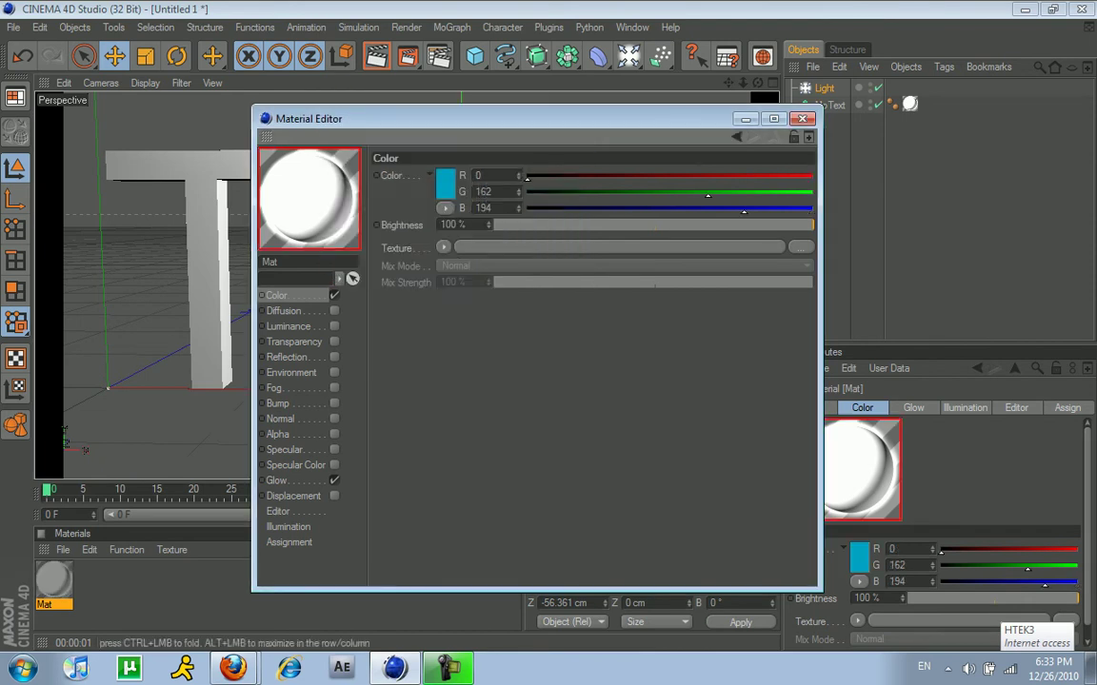
{"action": "left_click", "coordinate": [802, 118]}
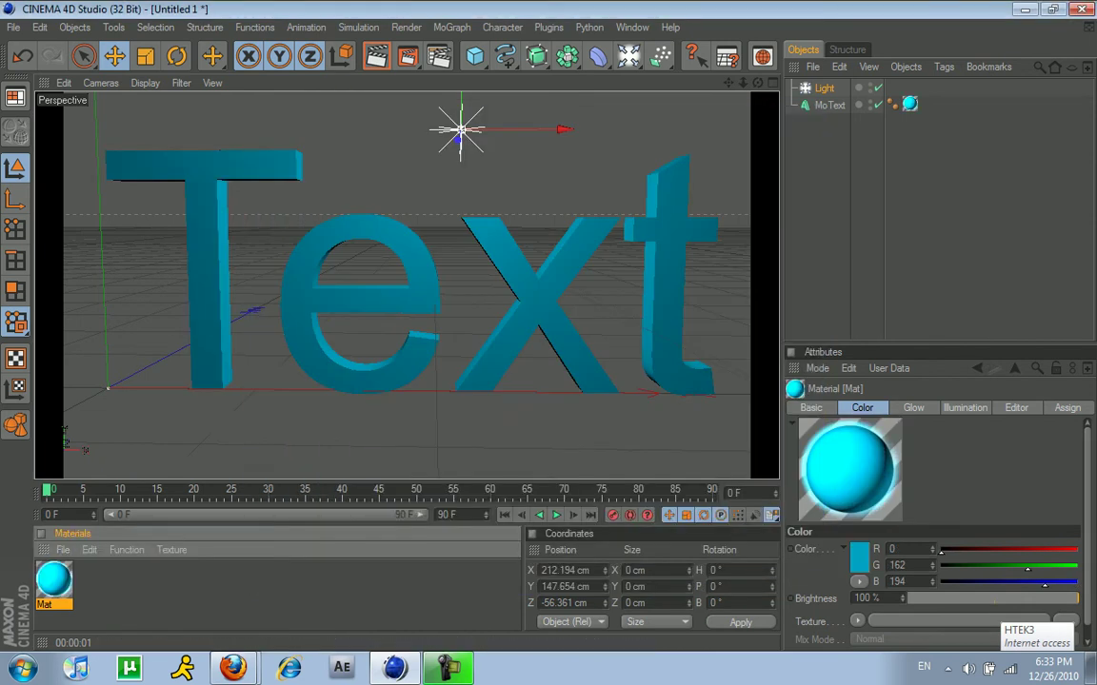
{"action": "left_click", "coordinate": [376, 56]}
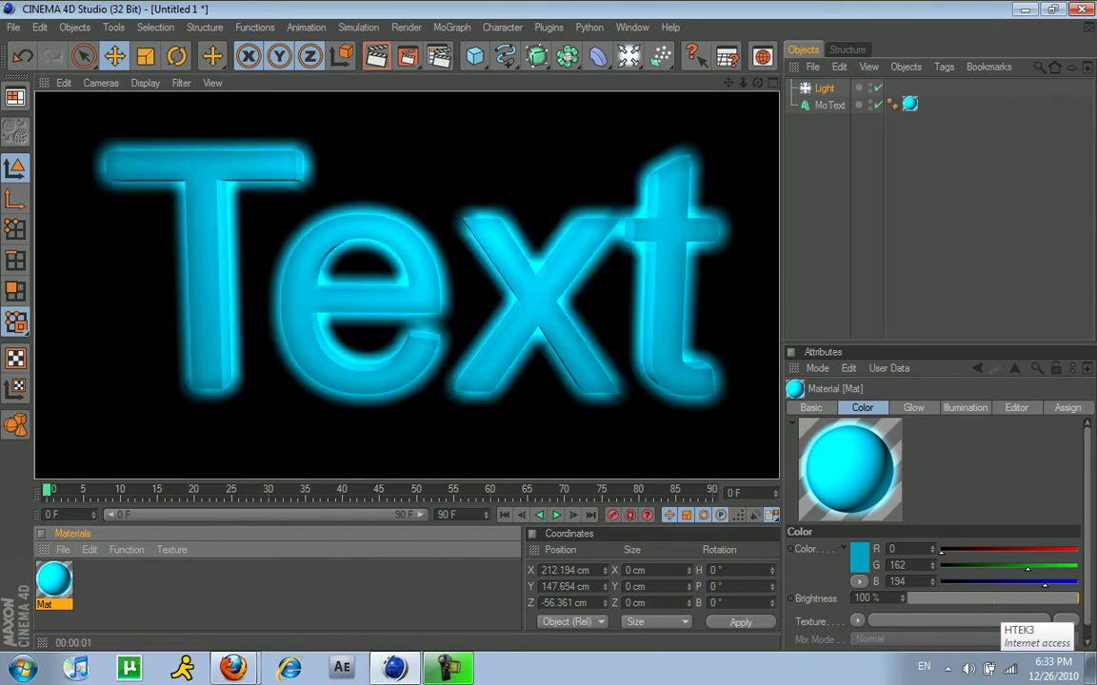
Step: Turn off the blue material's Glow channel
{"action": "double_click", "coordinate": [54, 580]}
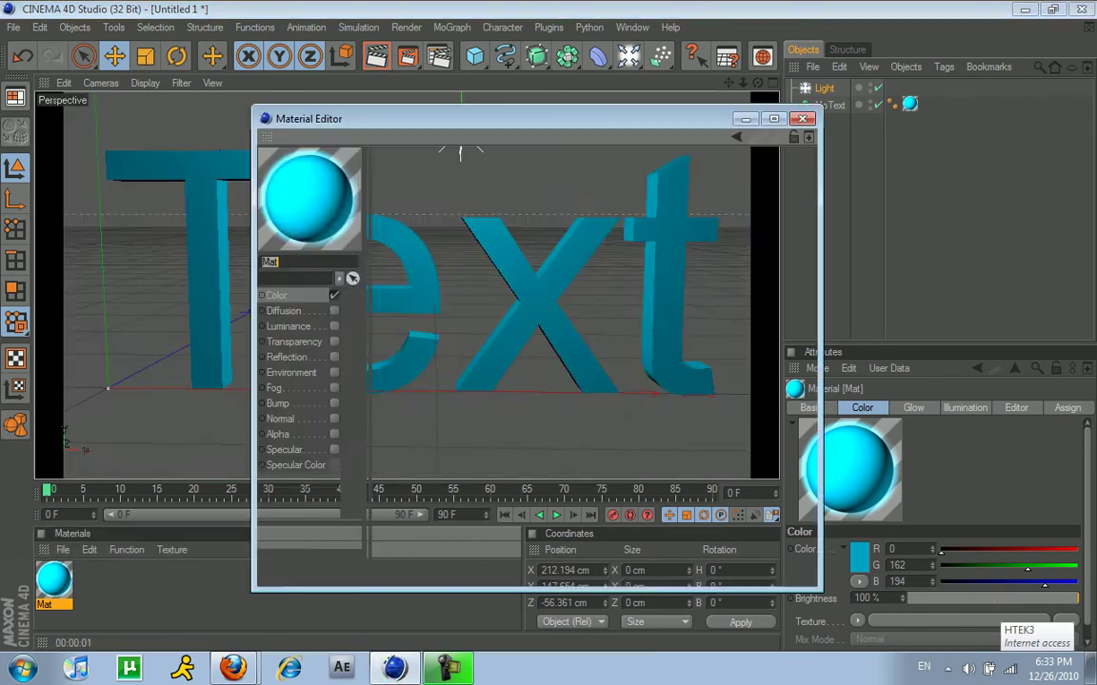
{"action": "left_click", "coordinate": [334, 481]}
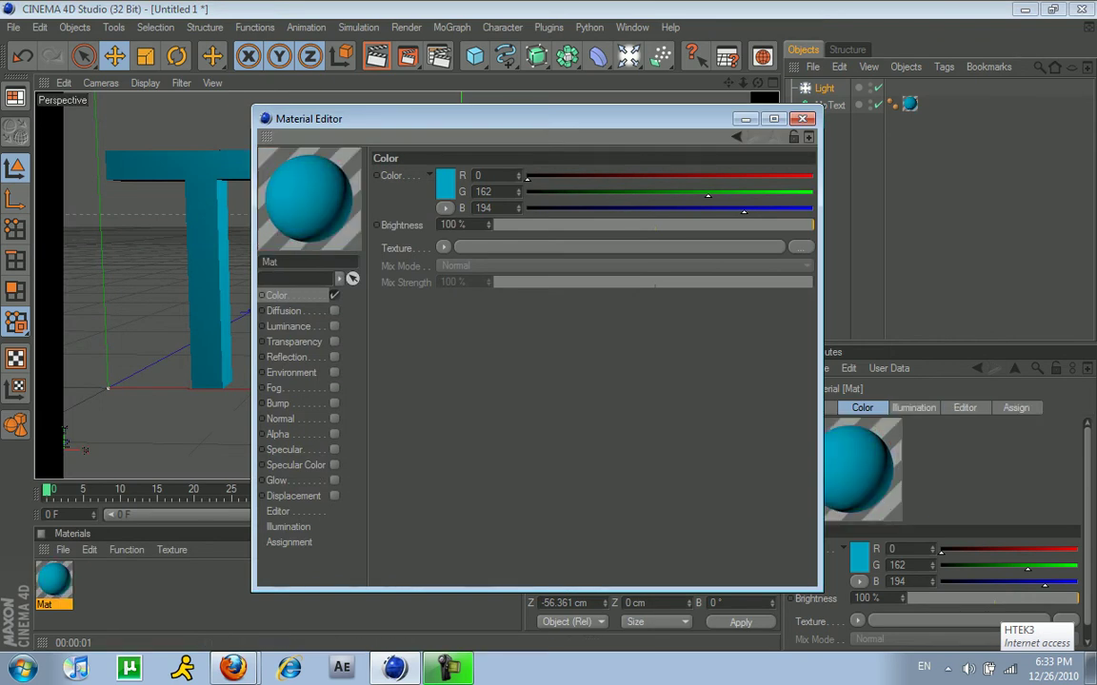
Step: Preview the material's Luminance channel and its look without the Color channel, restoring both settings
{"action": "left_click", "coordinate": [334, 326]}
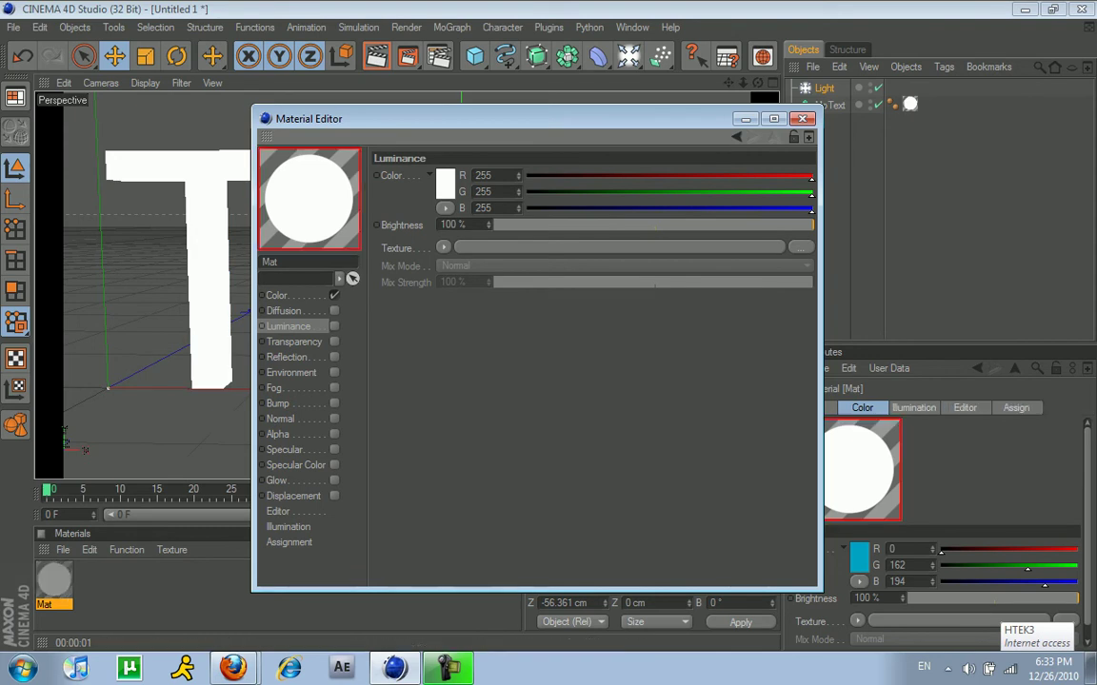
{"action": "left_click", "coordinate": [334, 296]}
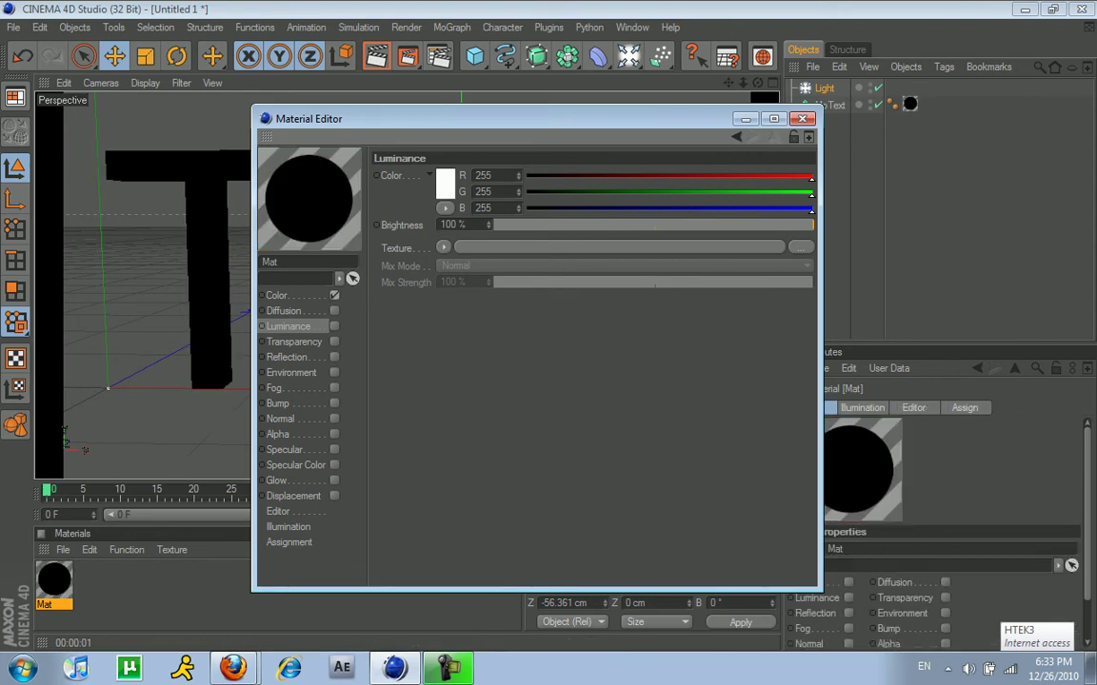
{"action": "left_click", "coordinate": [334, 295]}
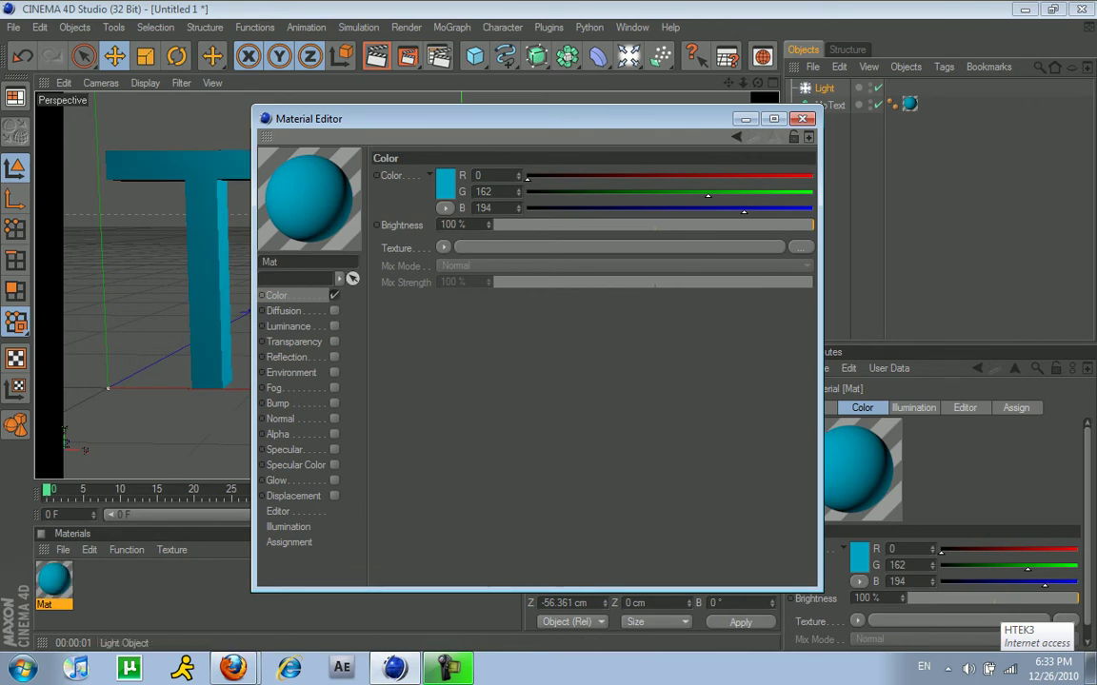
Step: Set both the start and end caps of the MoText object to Fillet Cap
{"action": "left_click", "coordinate": [802, 119]}
{"action": "left_click", "coordinate": [829, 105]}
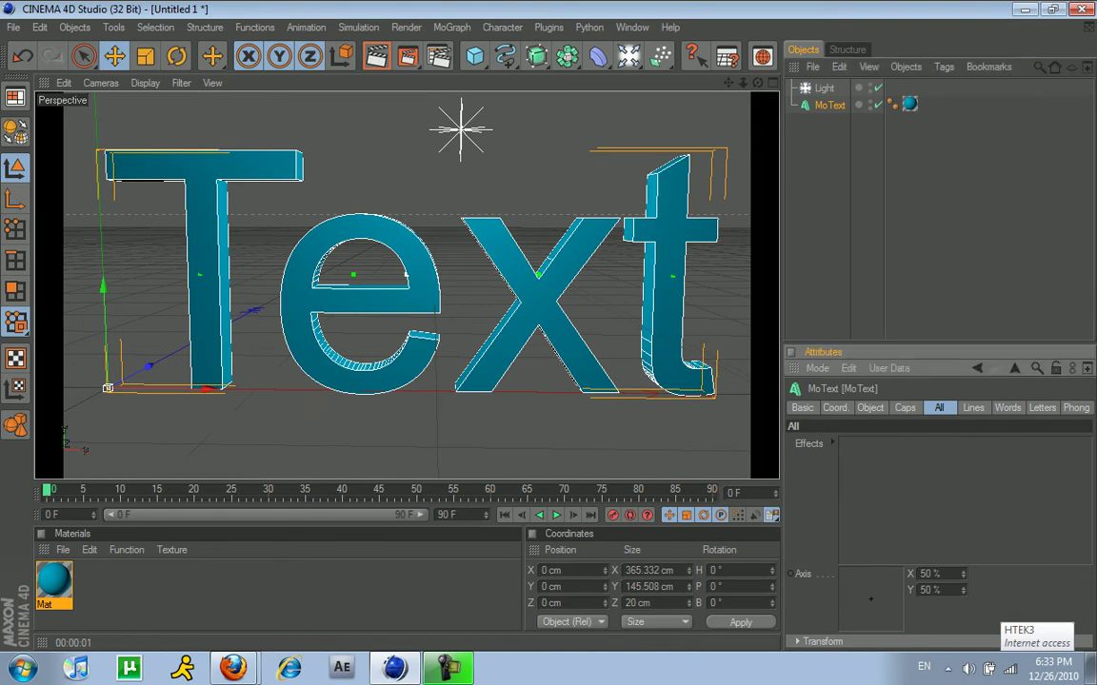
{"action": "left_click", "coordinate": [904, 408]}
{"action": "left_click", "coordinate": [914, 444]}
{"action": "left_click", "coordinate": [877, 509]}
{"action": "left_click", "coordinate": [914, 492]}
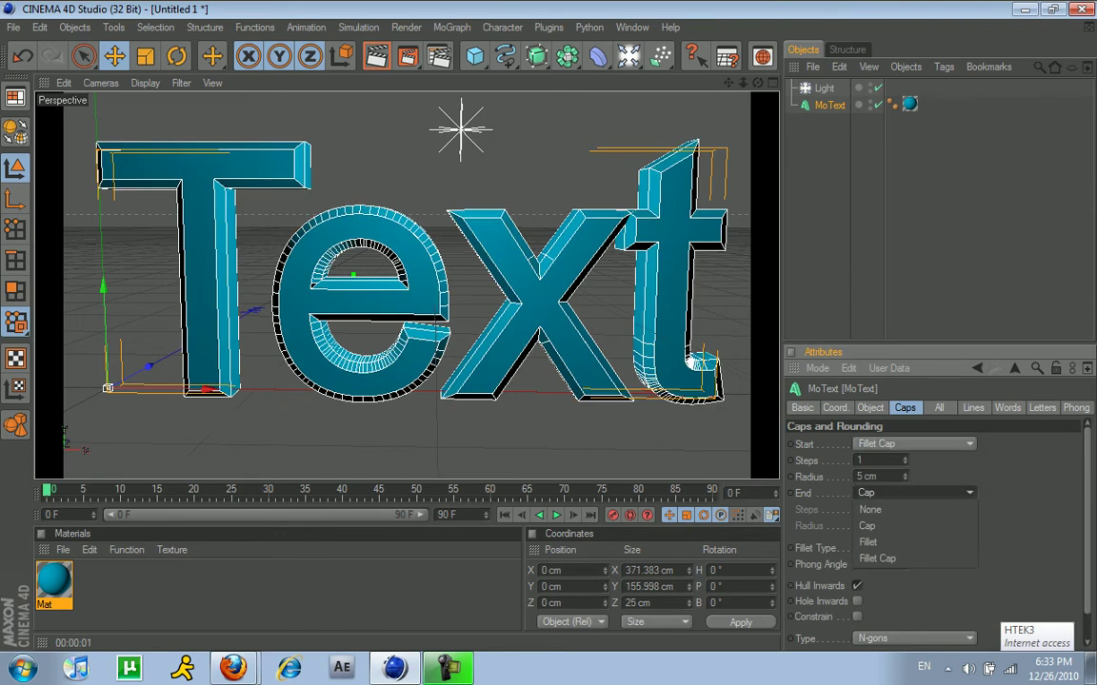
{"action": "left_click", "coordinate": [877, 558]}
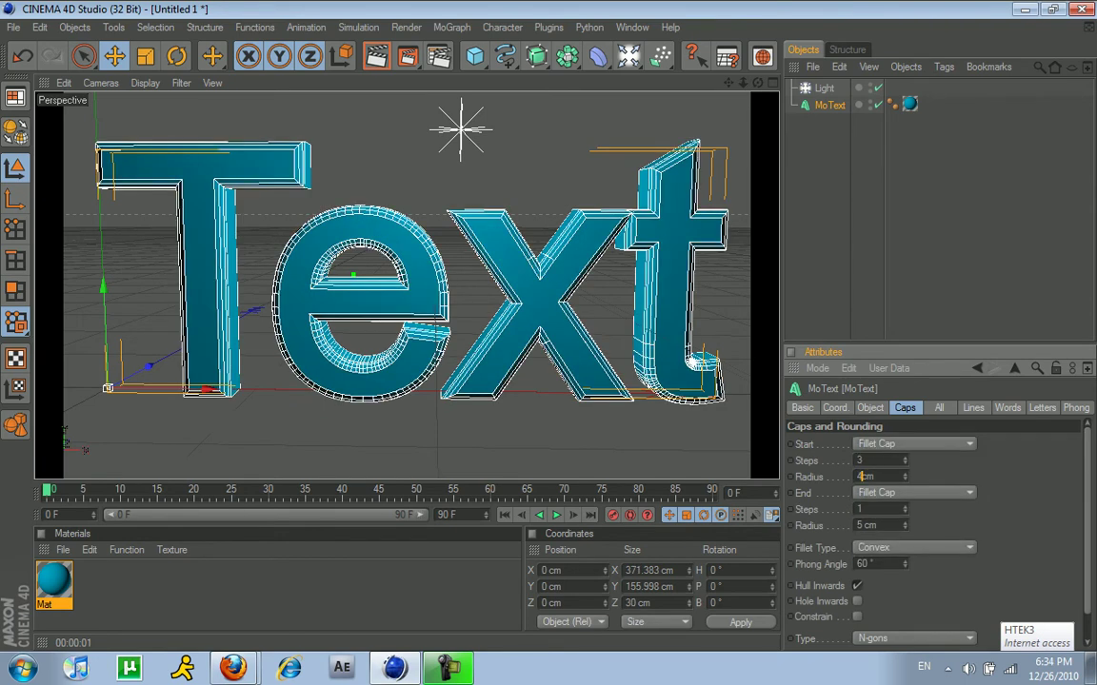
Step: Set the start fillet to 3 steps with a 4 cm radius and the end fillet to 3 steps with a 2 cm radius
{"action": "key", "text": "Tab"}
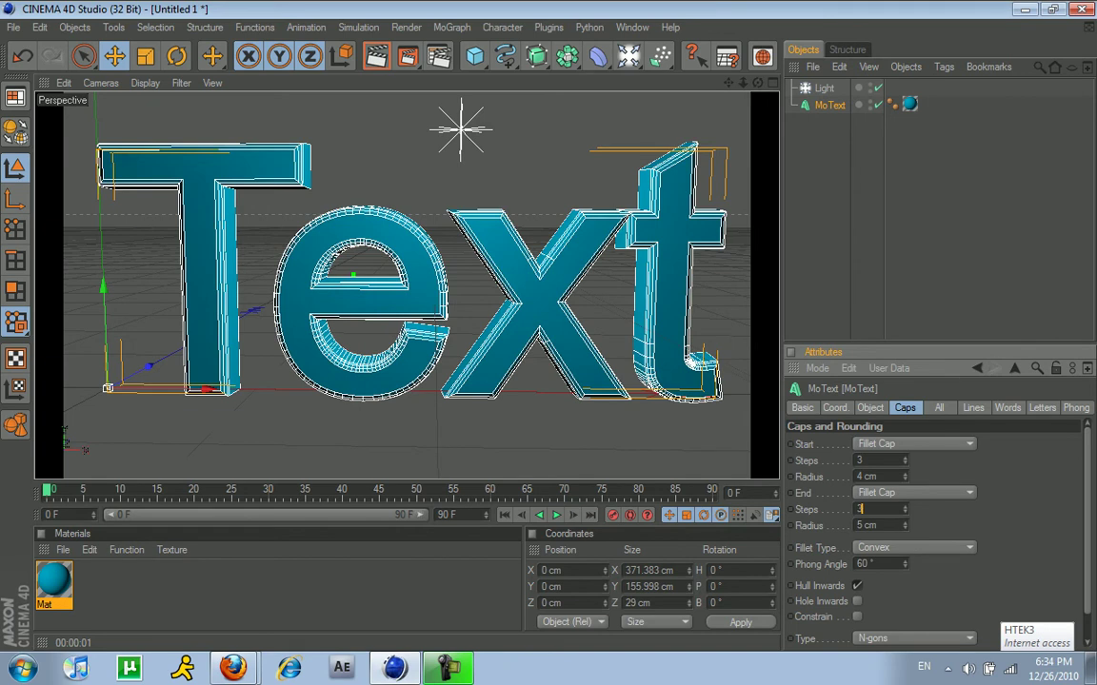
{"action": "key", "text": "Return"}
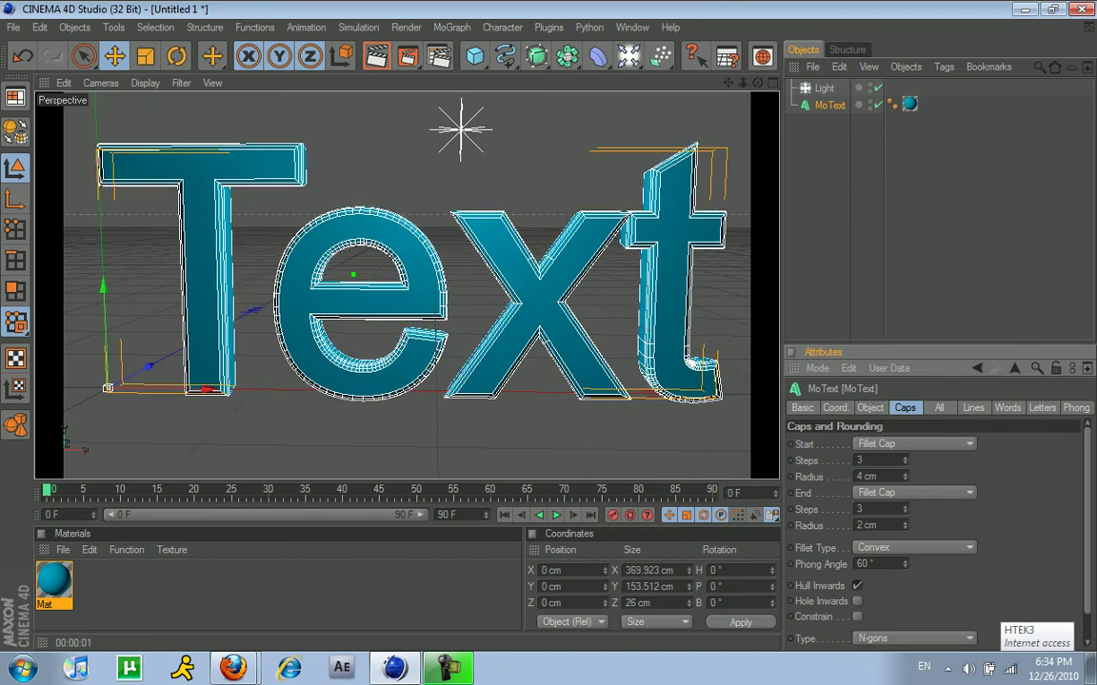
Step: Create a second material, set its color to black (RGB 0, 0, 0) and turn off its Specular channel
{"action": "double_click", "coordinate": [200, 588]}
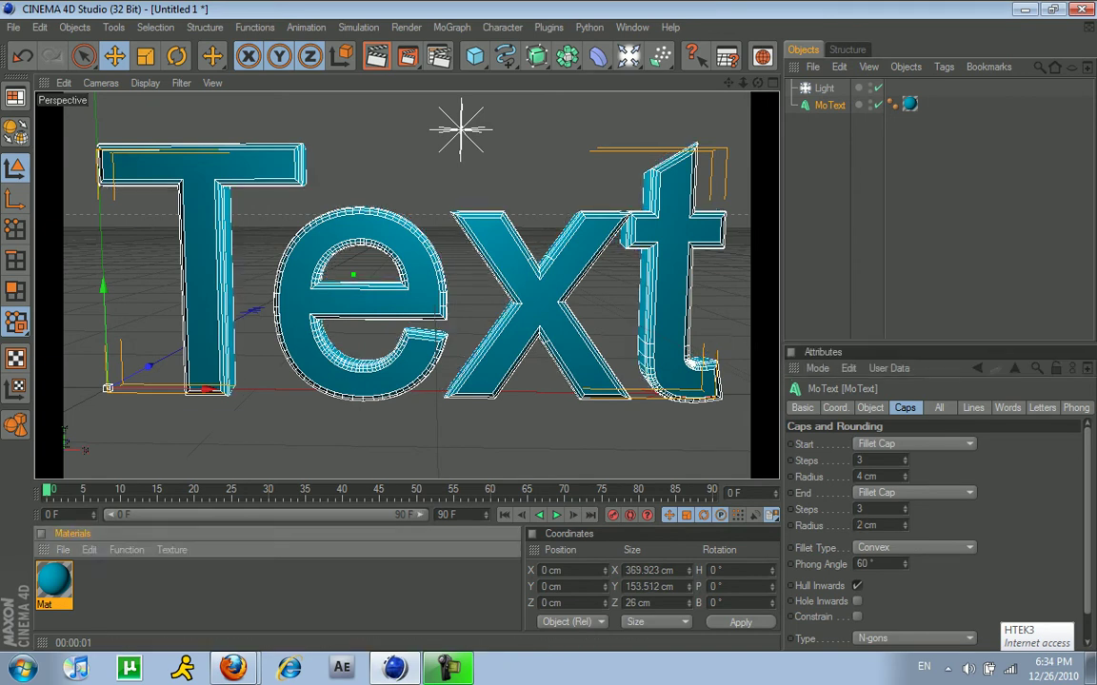
{"action": "double_click", "coordinate": [54, 579]}
{"action": "left_click", "coordinate": [445, 190]}
{"action": "left_click", "coordinate": [349, 198]}
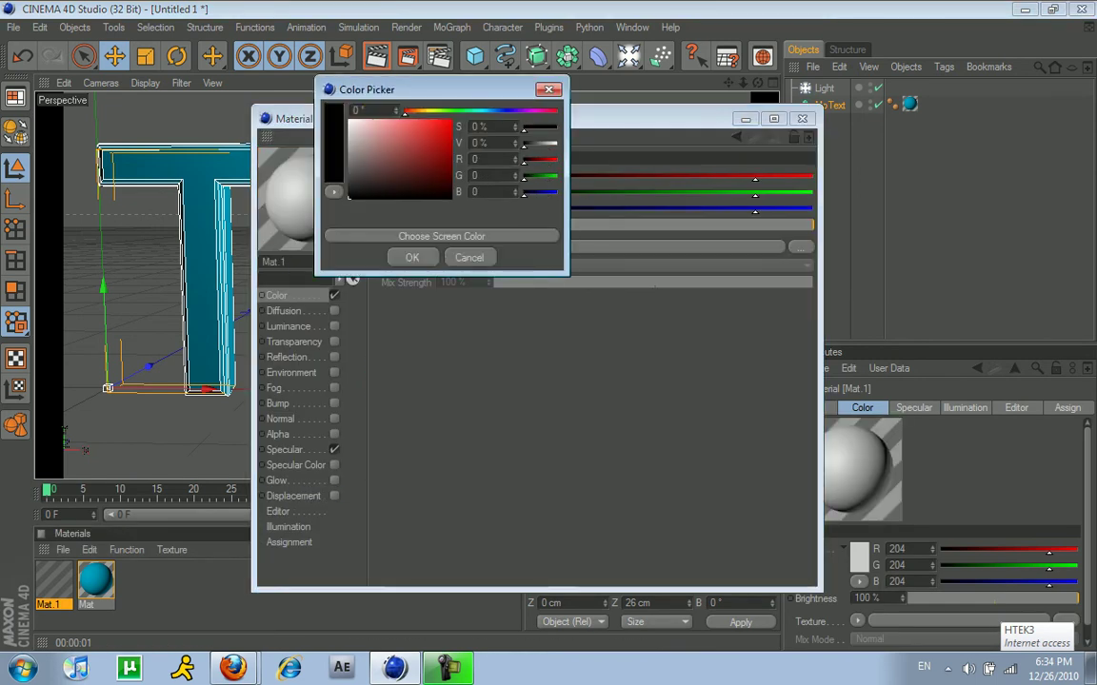
{"action": "left_click", "coordinate": [412, 257]}
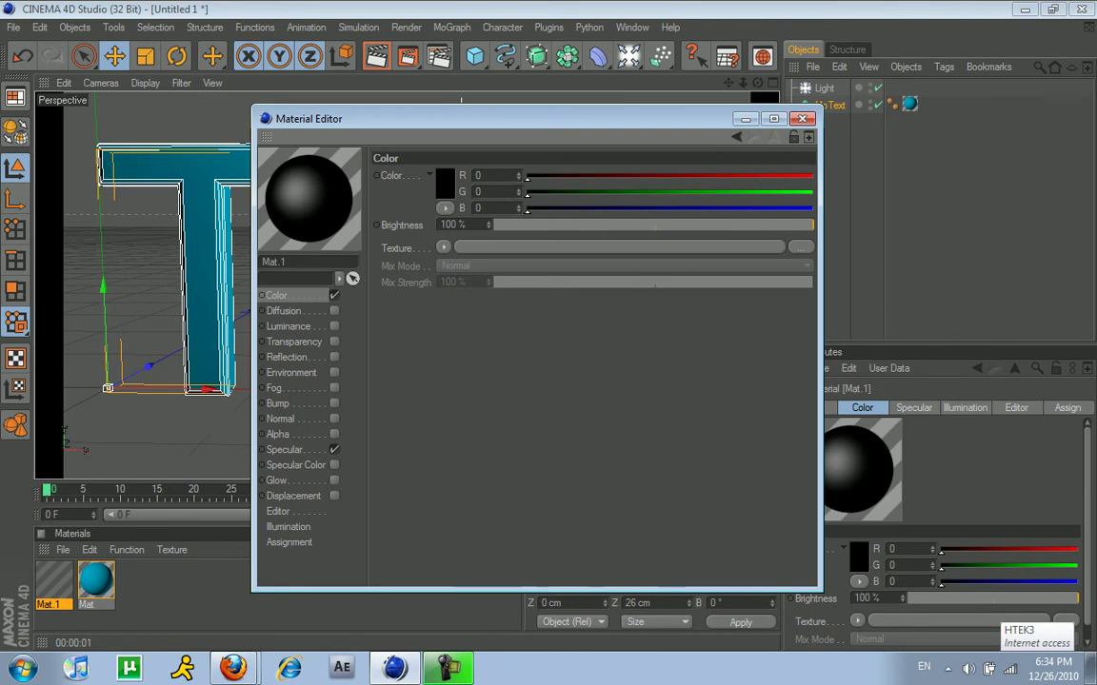
{"action": "left_click", "coordinate": [334, 449]}
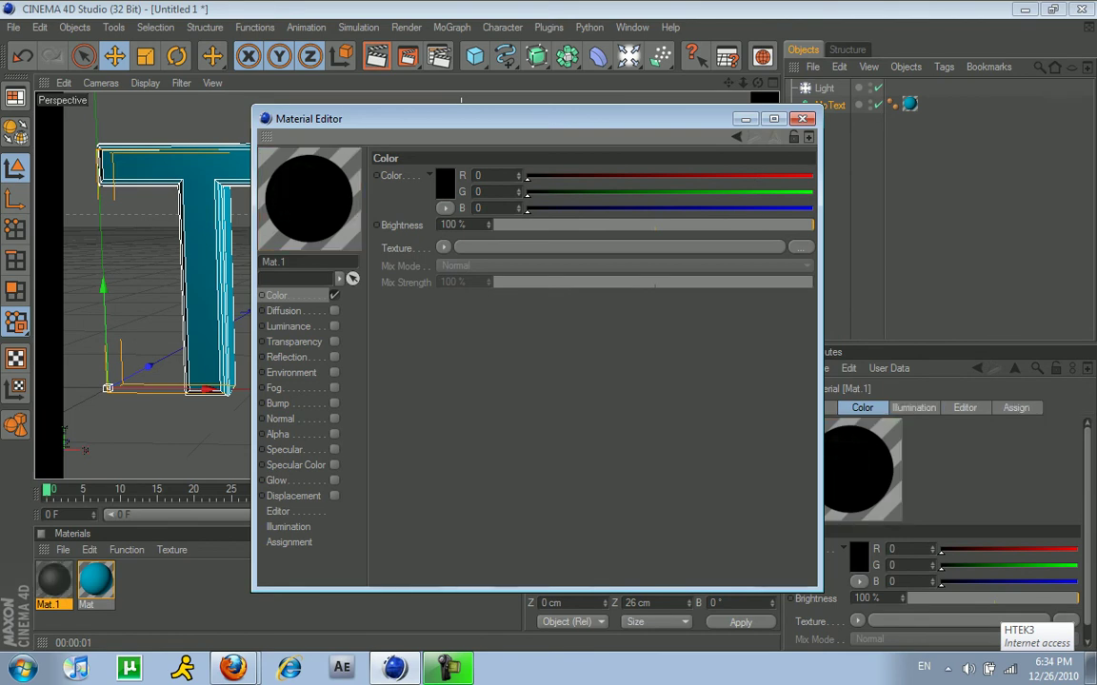
Step: Enable the black material's Reflection channel at 10% brightness with a Fresnel texture
{"action": "left_click", "coordinate": [334, 357]}
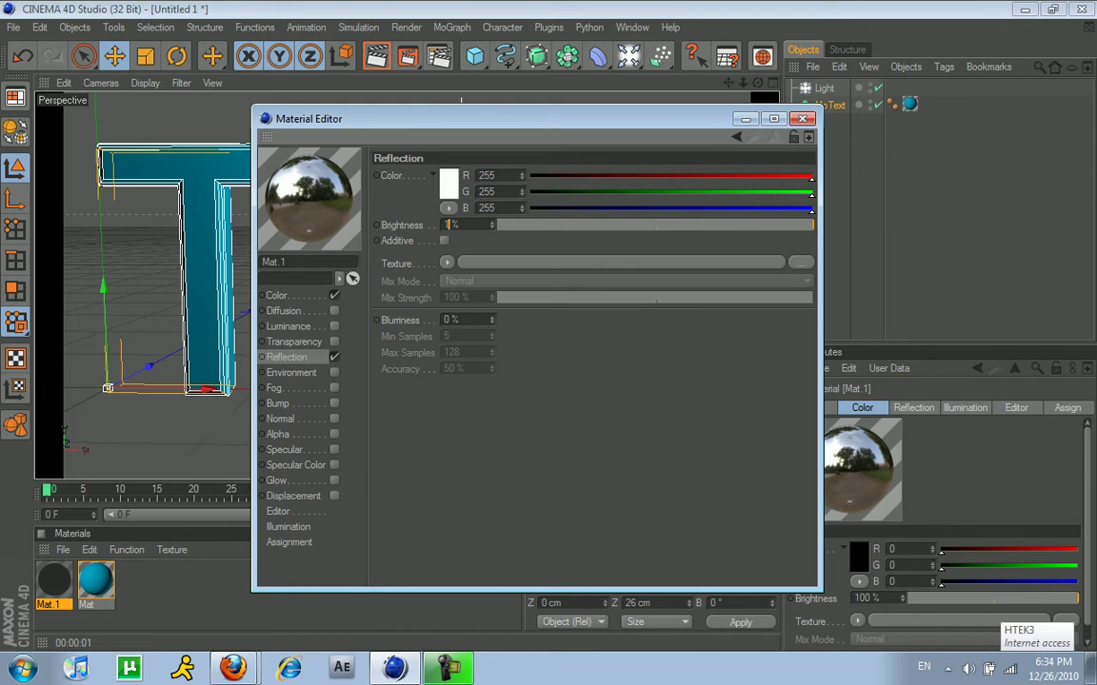
{"action": "key", "text": "Return"}
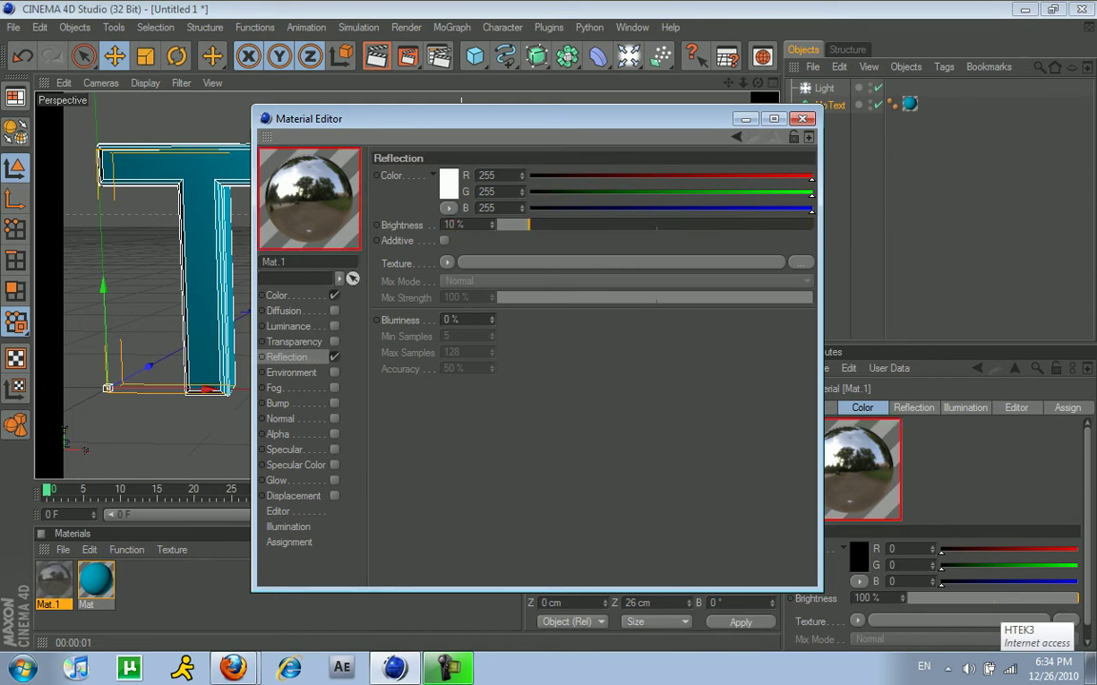
{"action": "left_click", "coordinate": [446, 263]}
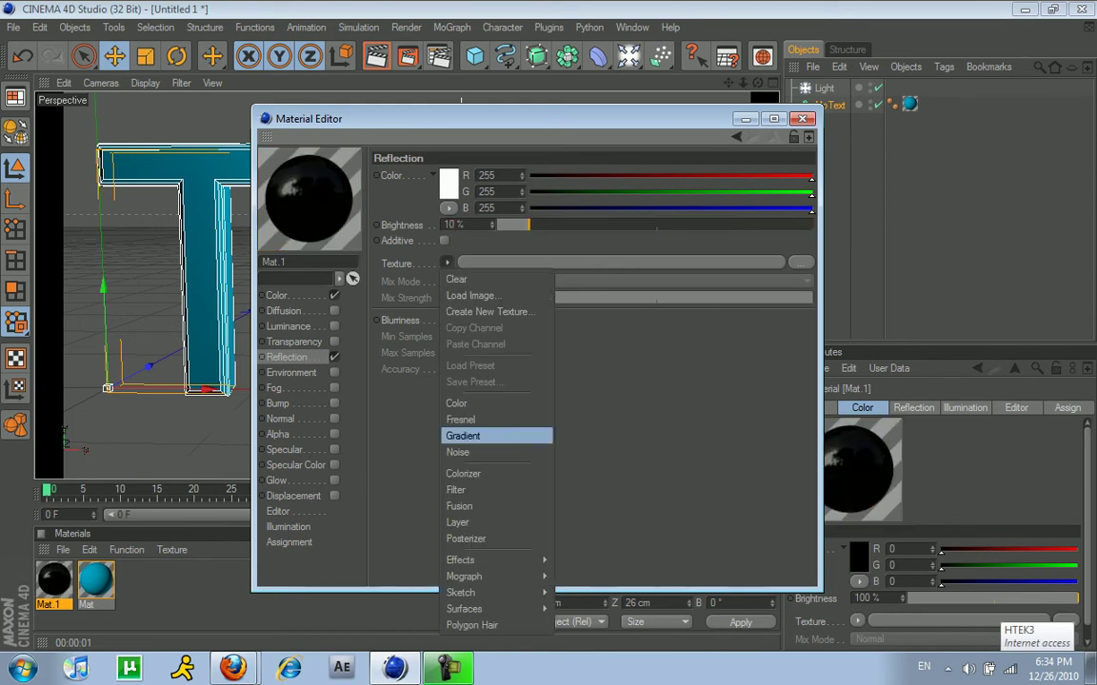
{"action": "left_click", "coordinate": [467, 433]}
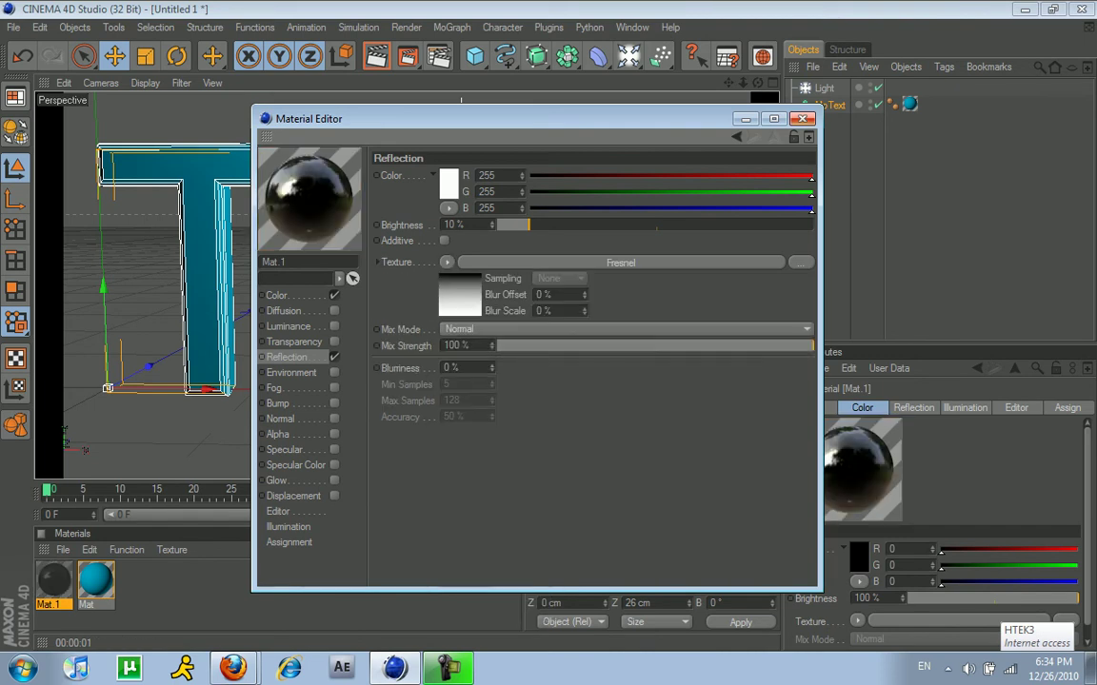
Step: Apply the black reflective material to the text object
{"action": "key", "text": "alt+F4"}
{"action": "left_click_drag", "start_coordinate": [53, 579], "coordinate": [447, 338]}
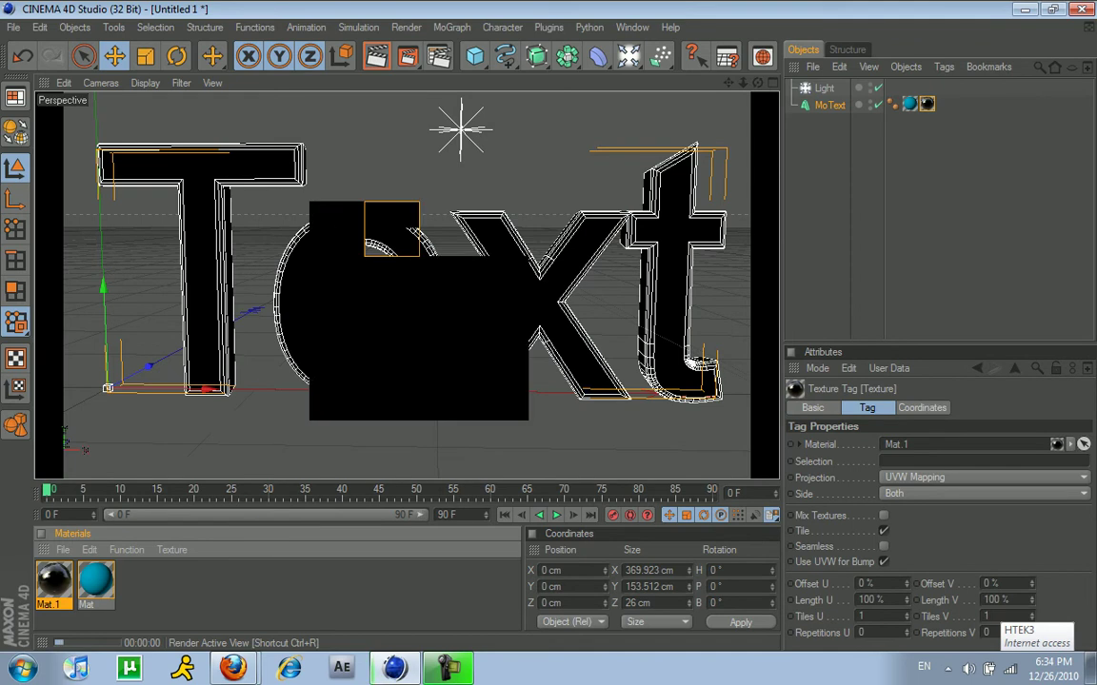
Step: Try to restrict the black material's texture tag to selection r1 and render the view
{"action": "left_click", "coordinate": [885, 460]}
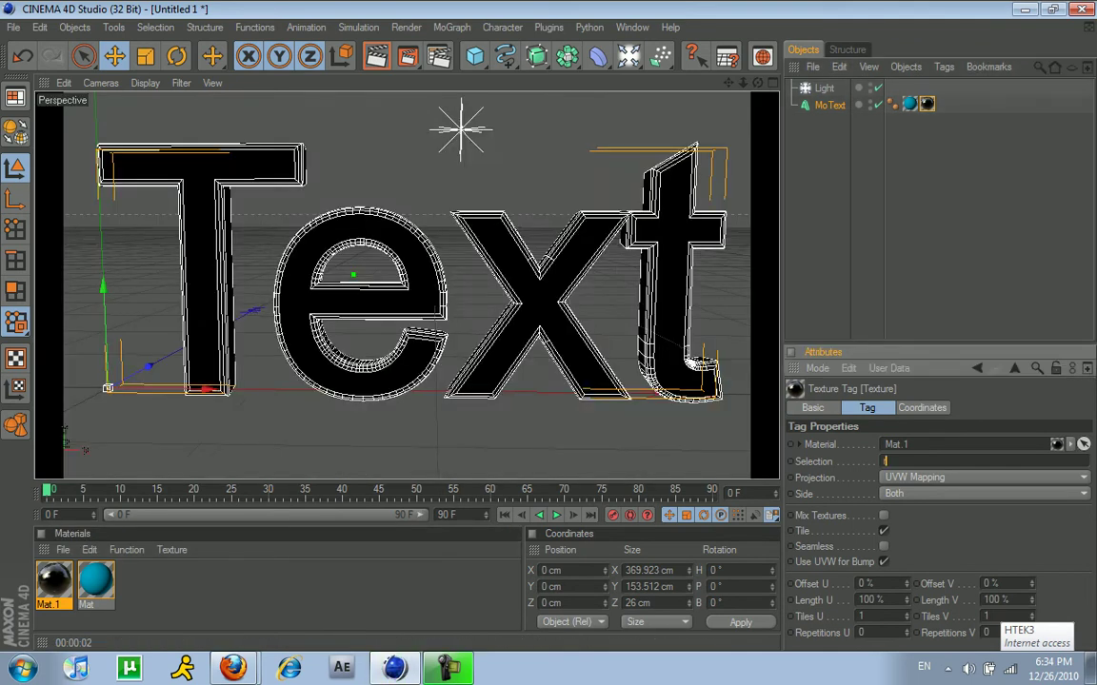
{"action": "type", "text": "r1"}
{"action": "key", "text": "Return"}
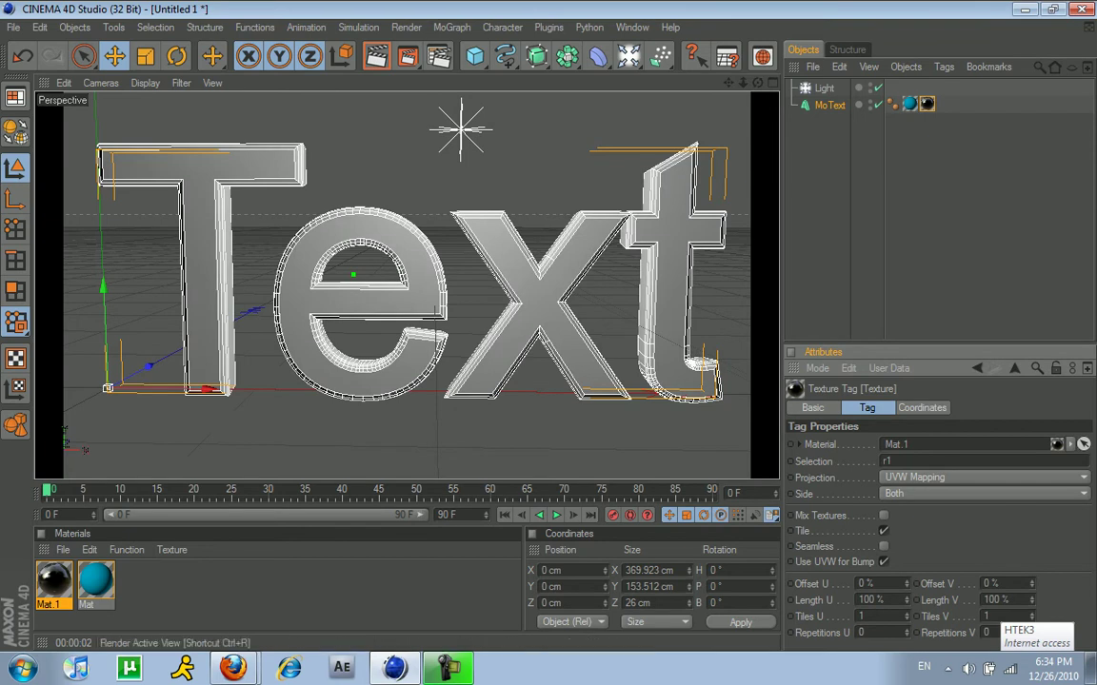
{"action": "key", "text": "ctrl+r"}
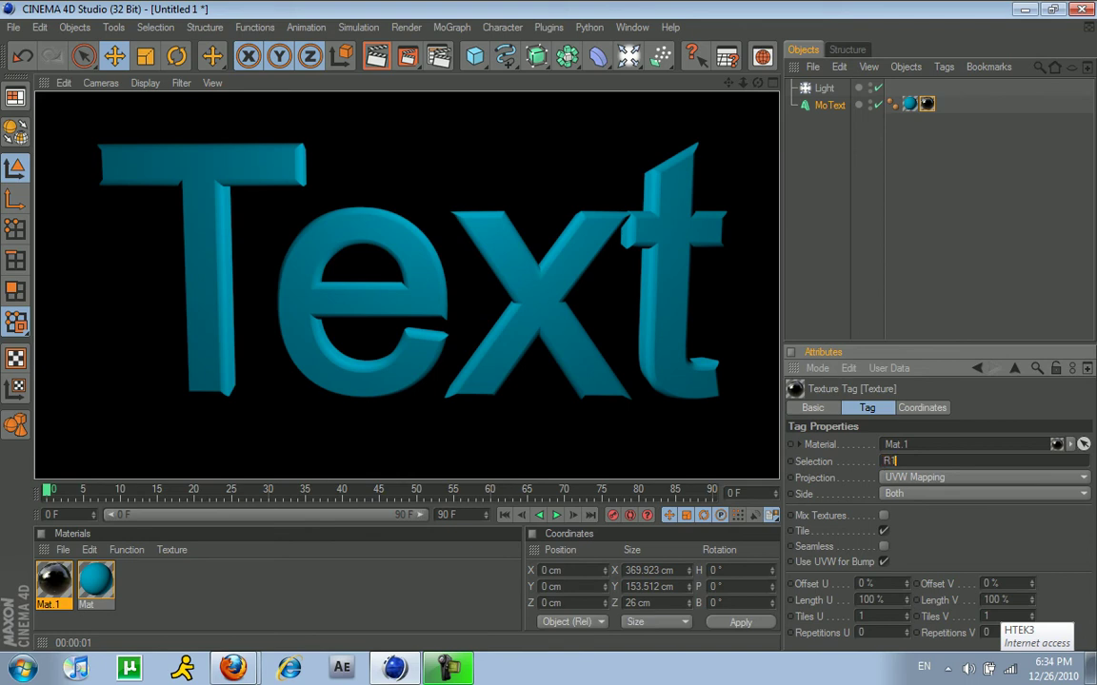
Step: Render the text with the black texture limited to selection R1, recolor that material to white (RGB 255, 255, 255) and render again
{"action": "key", "text": "ctrl+r"}
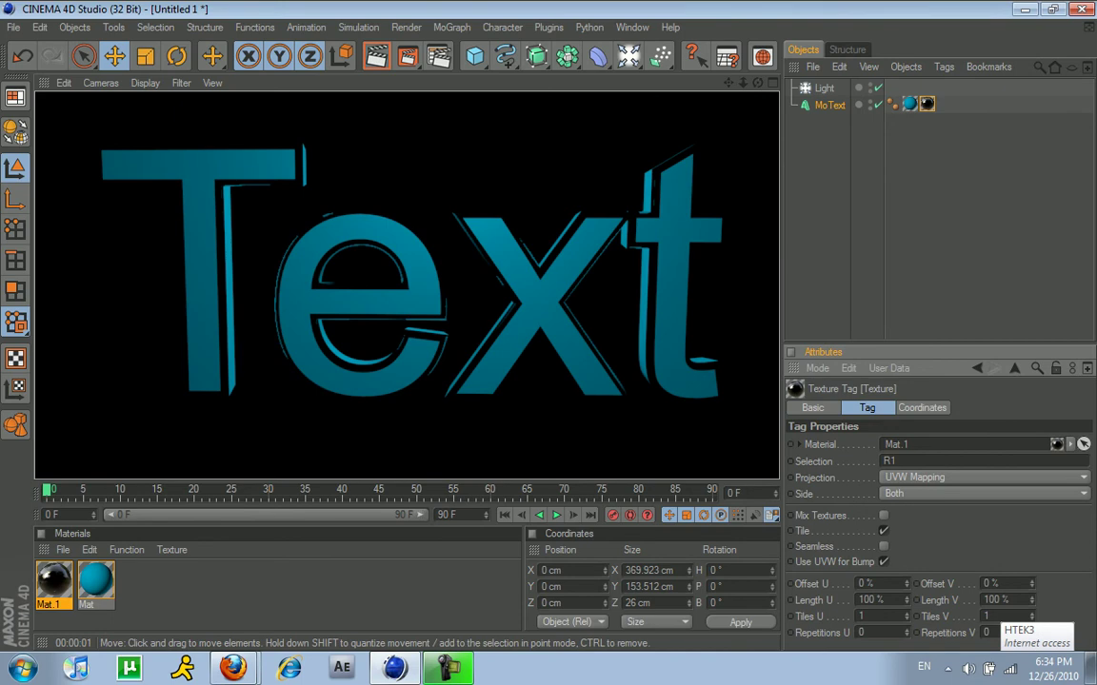
{"action": "double_click", "coordinate": [54, 579]}
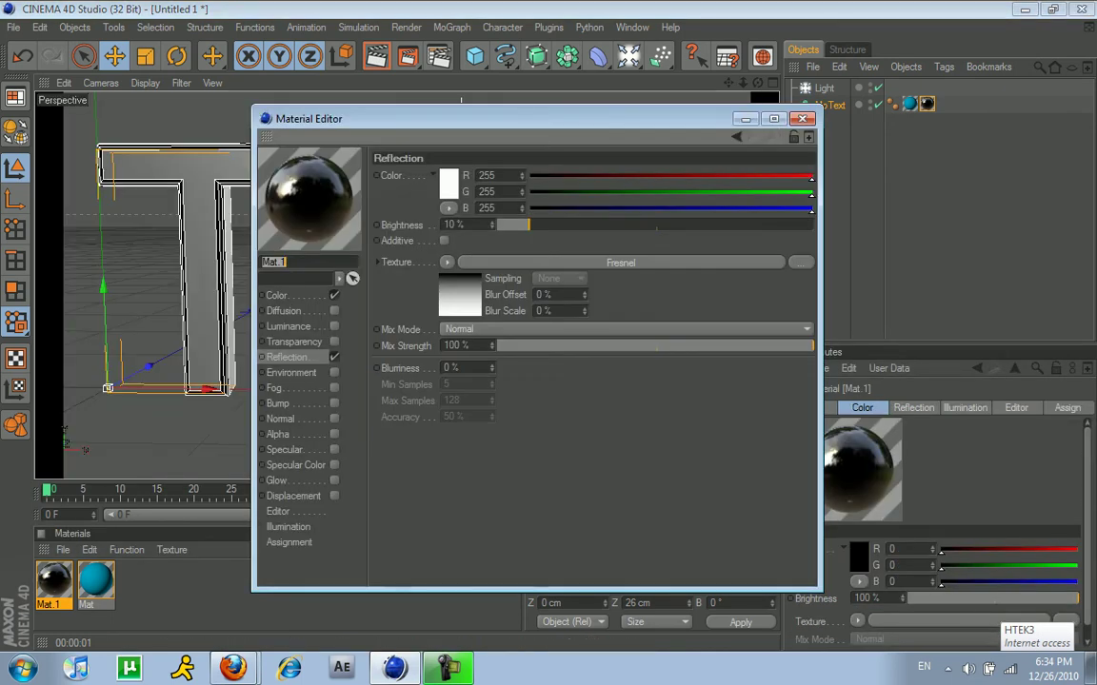
{"action": "left_click", "coordinate": [276, 295]}
{"action": "left_click", "coordinate": [448, 181]}
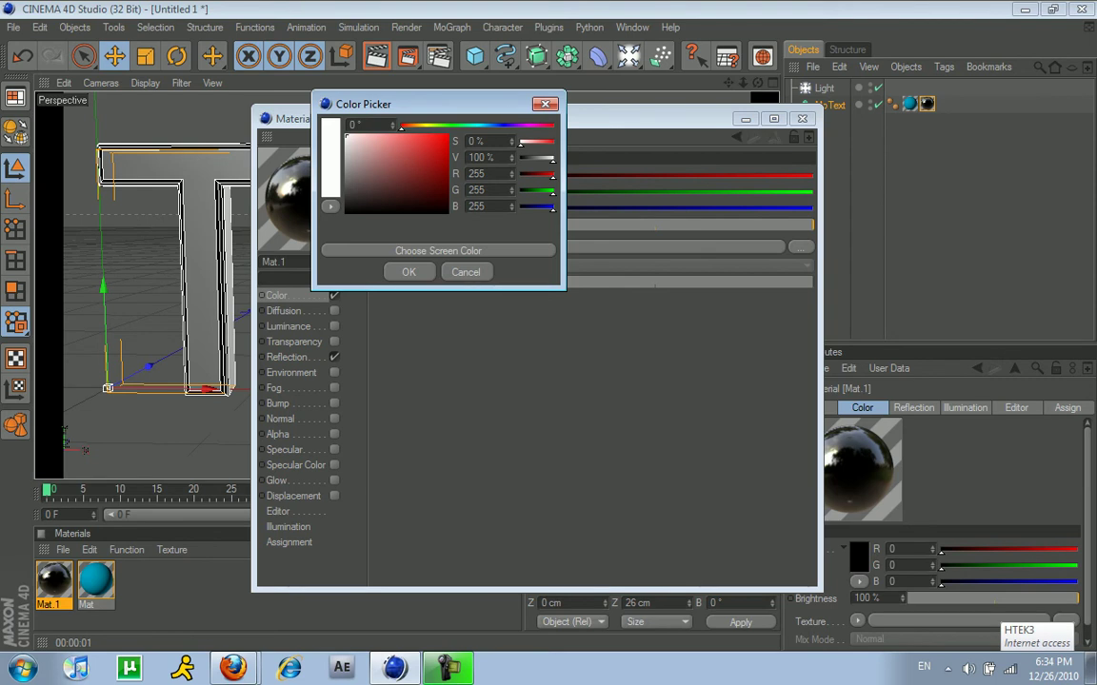
{"action": "key", "text": "Return"}
{"action": "left_click", "coordinate": [803, 118]}
{"action": "left_click", "coordinate": [376, 56]}
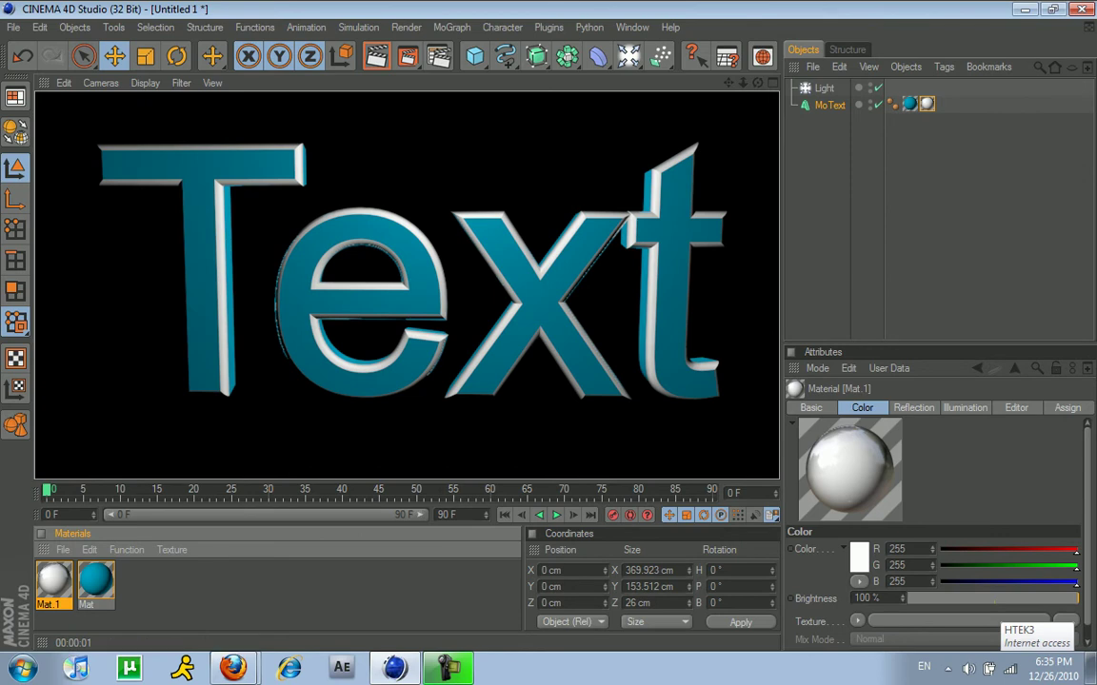
Step: Render the text from behind to examine the material on its back bevels
{"action": "left_click_drag", "start_coordinate": [448, 181], "coordinate": [514, 266], "text": "alt"}
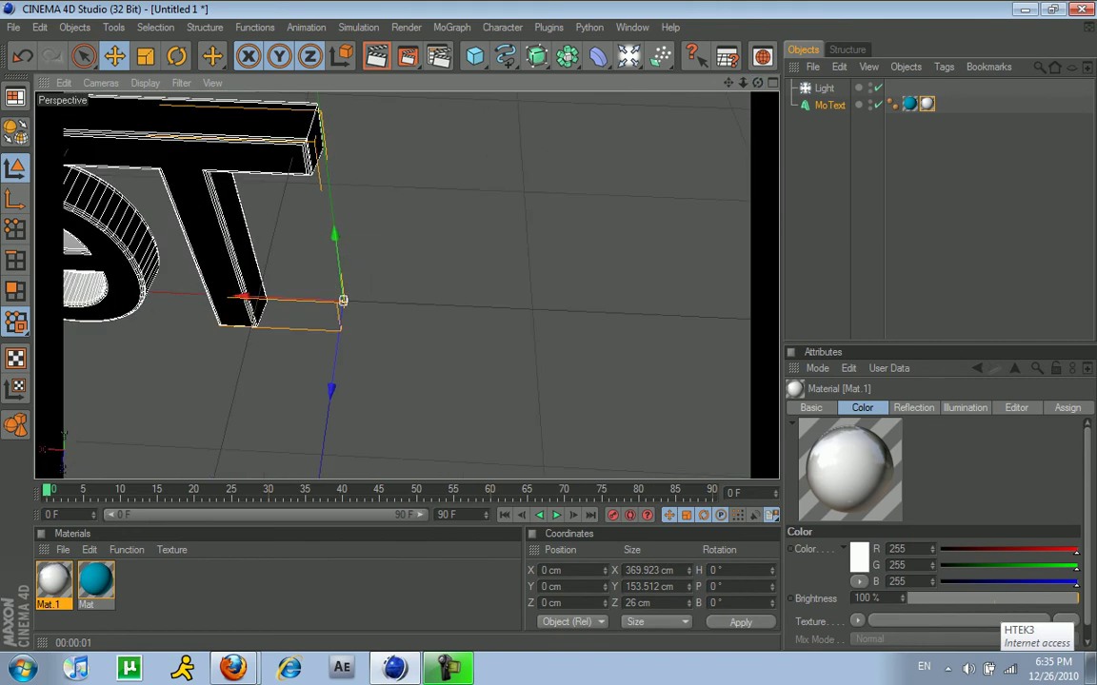
{"action": "left_click", "coordinate": [376, 56]}
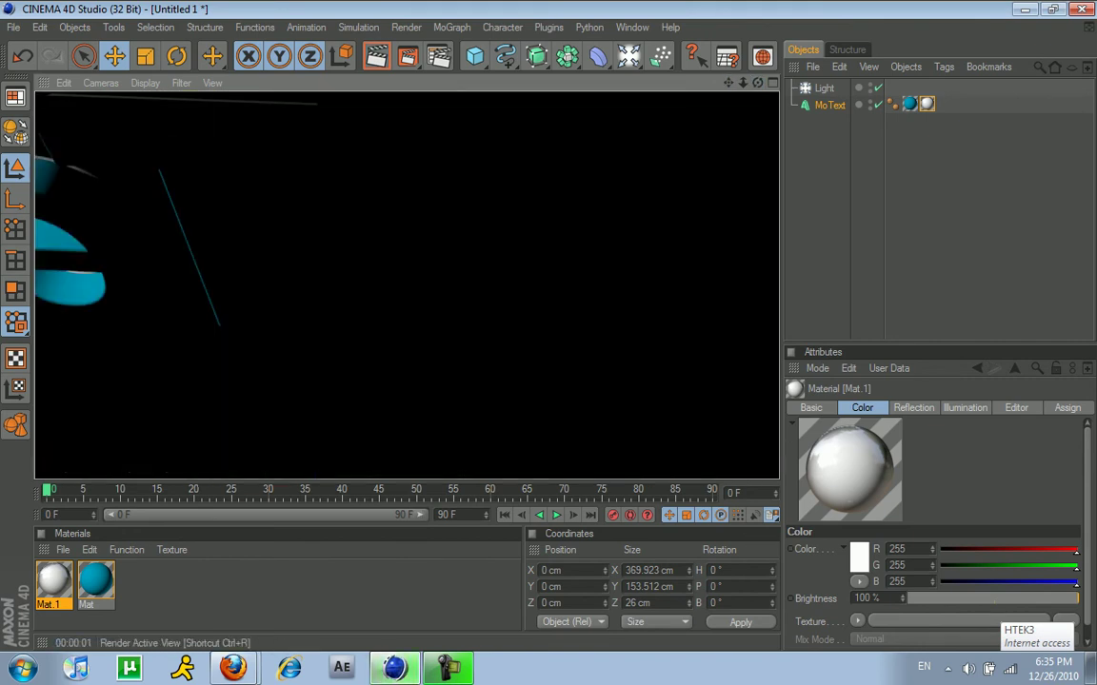
{"action": "left_click_drag", "start_coordinate": [409, 286], "coordinate": [486, 286], "text": "alt"}
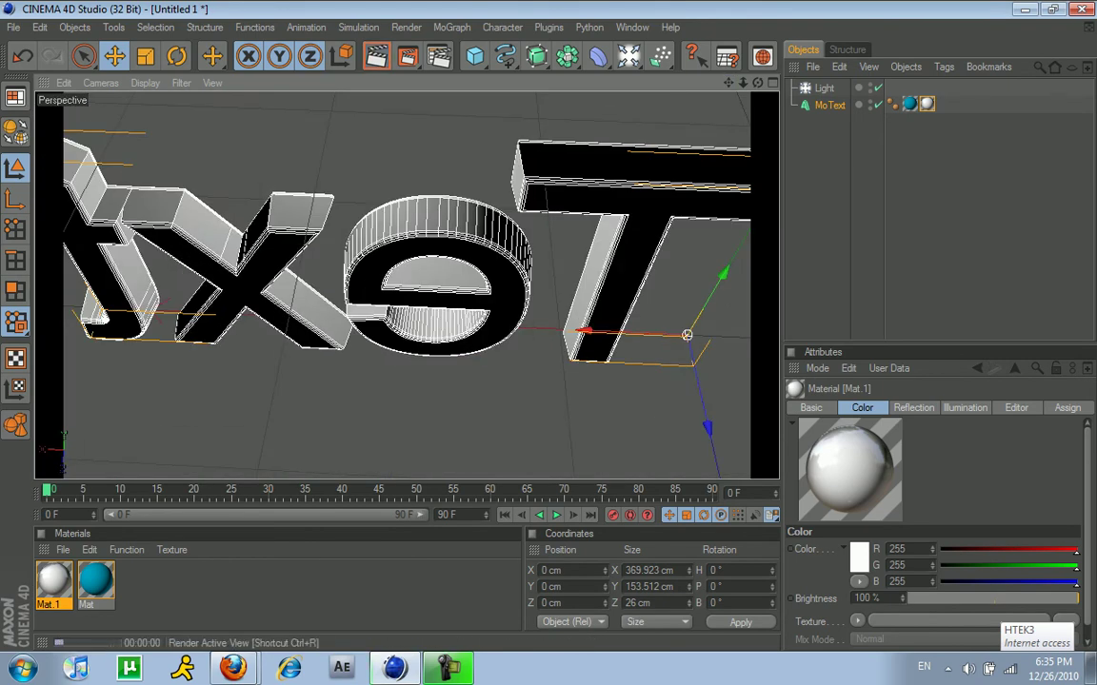
{"action": "left_click", "coordinate": [376, 56]}
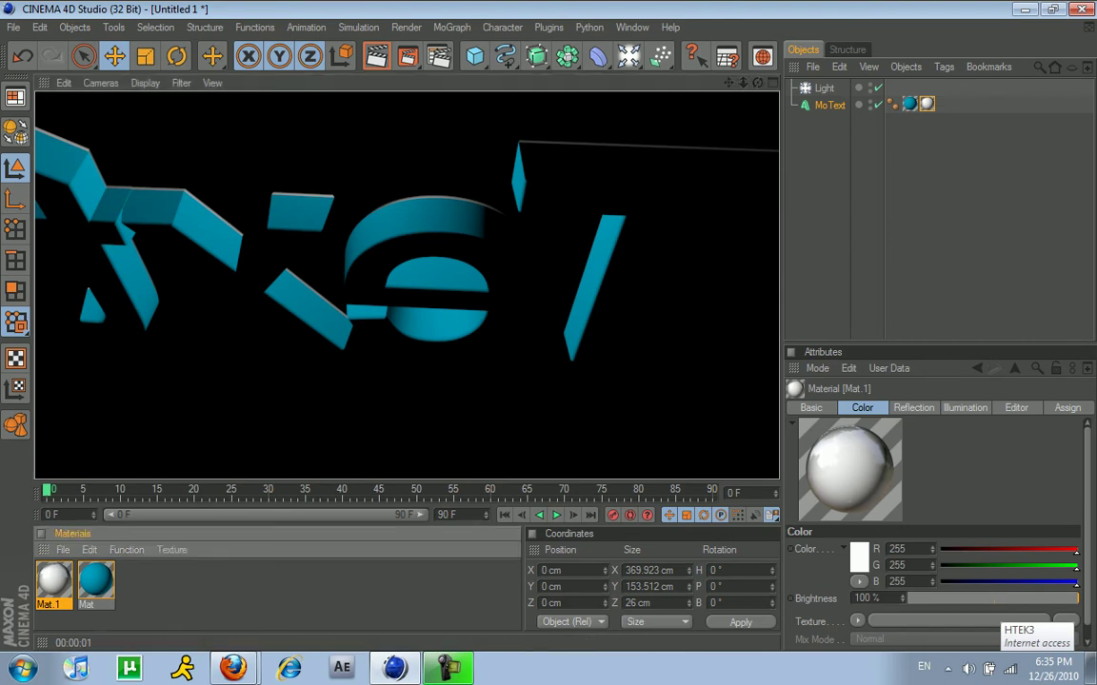
Step: Apply the white material to the text a second time, restrict this texture tag to selection R2 and render the view
{"action": "left_click", "coordinate": [926, 103]}
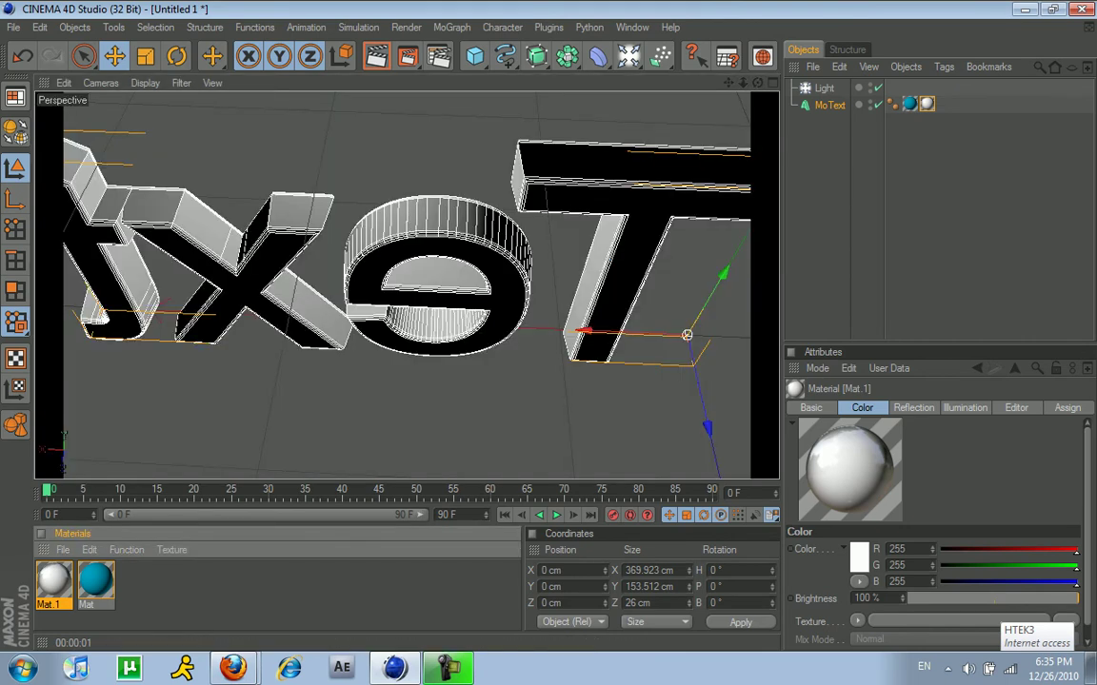
{"action": "left_click_drag", "start_coordinate": [54, 579], "coordinate": [829, 105]}
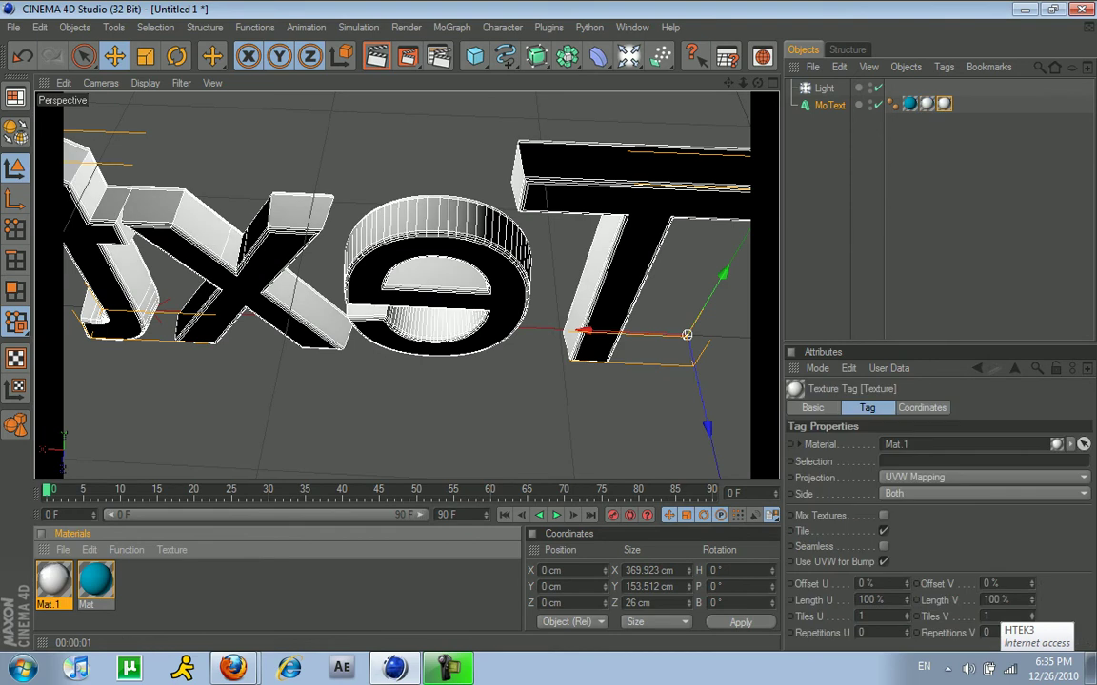
{"action": "left_click", "coordinate": [914, 461]}
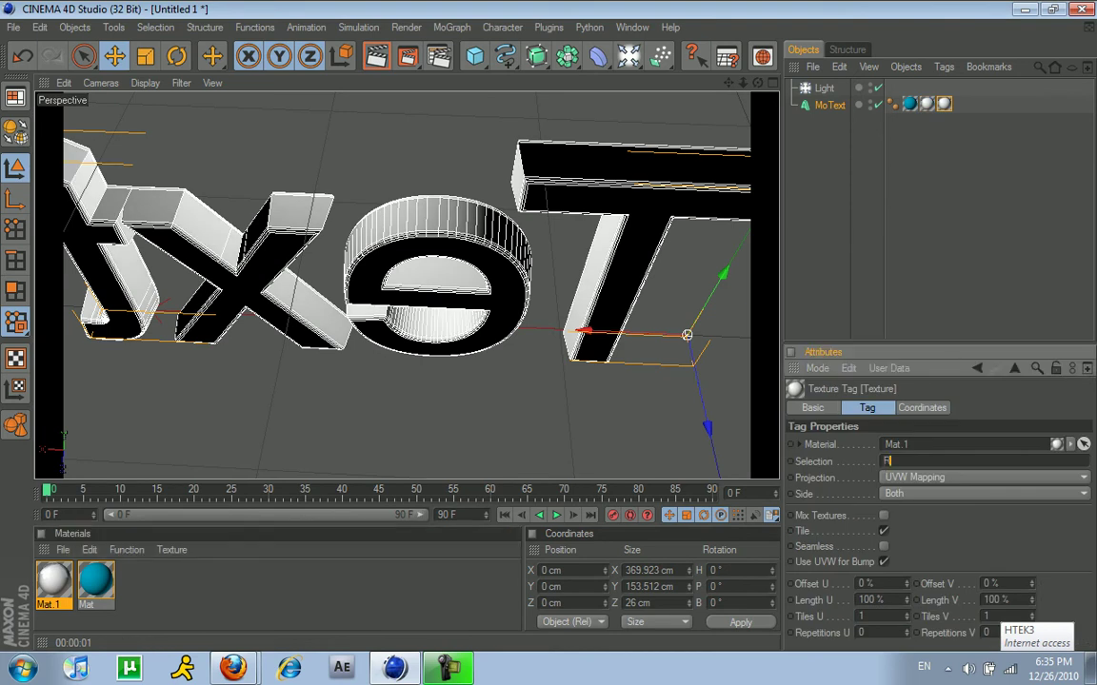
{"action": "key", "text": "Return"}
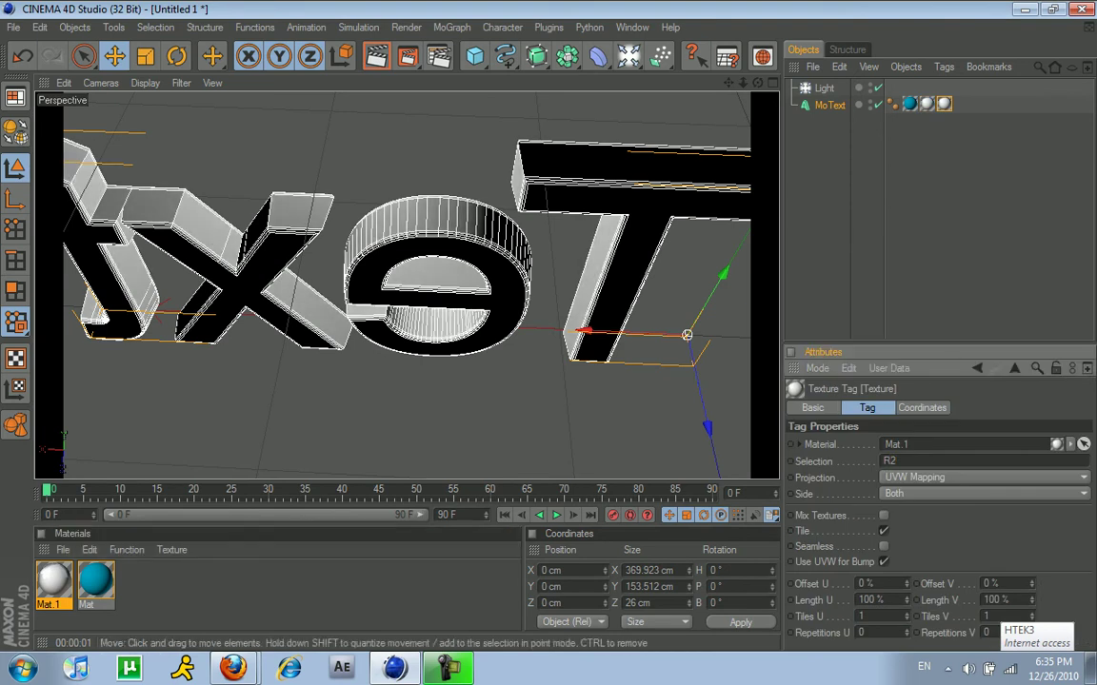
{"action": "left_click", "coordinate": [376, 56]}
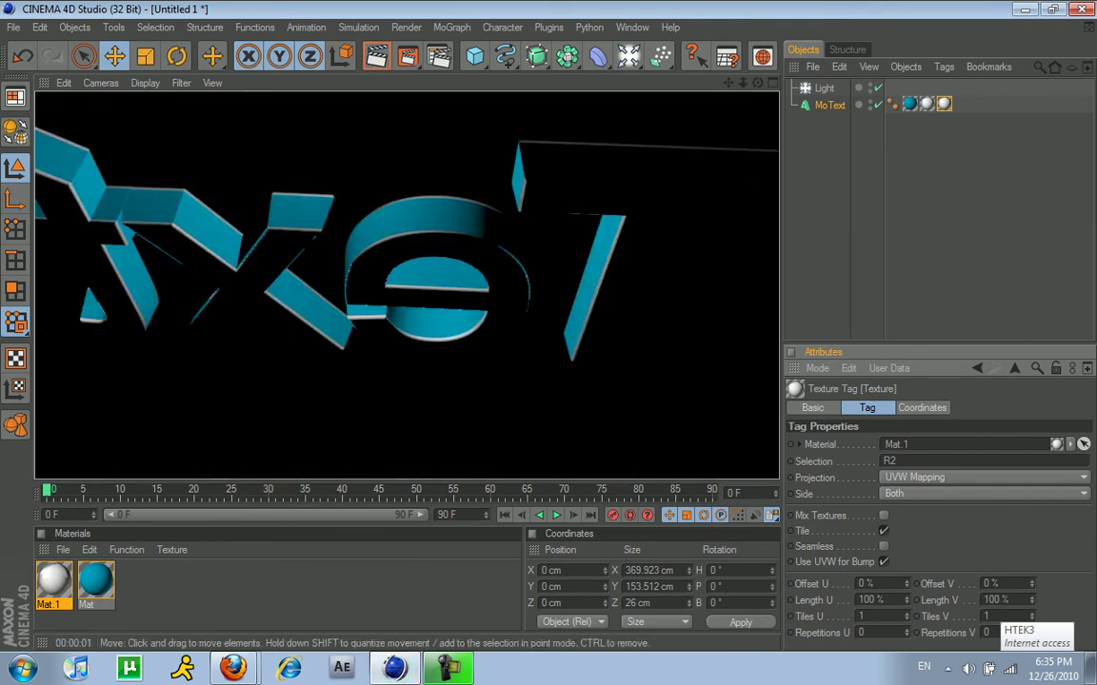
Step: Create a third material, set its color to green (RGB 0, 204, 0) and turn off its Specular channel
{"action": "left_click_drag", "start_coordinate": [757, 83], "coordinate": [856, 57]}
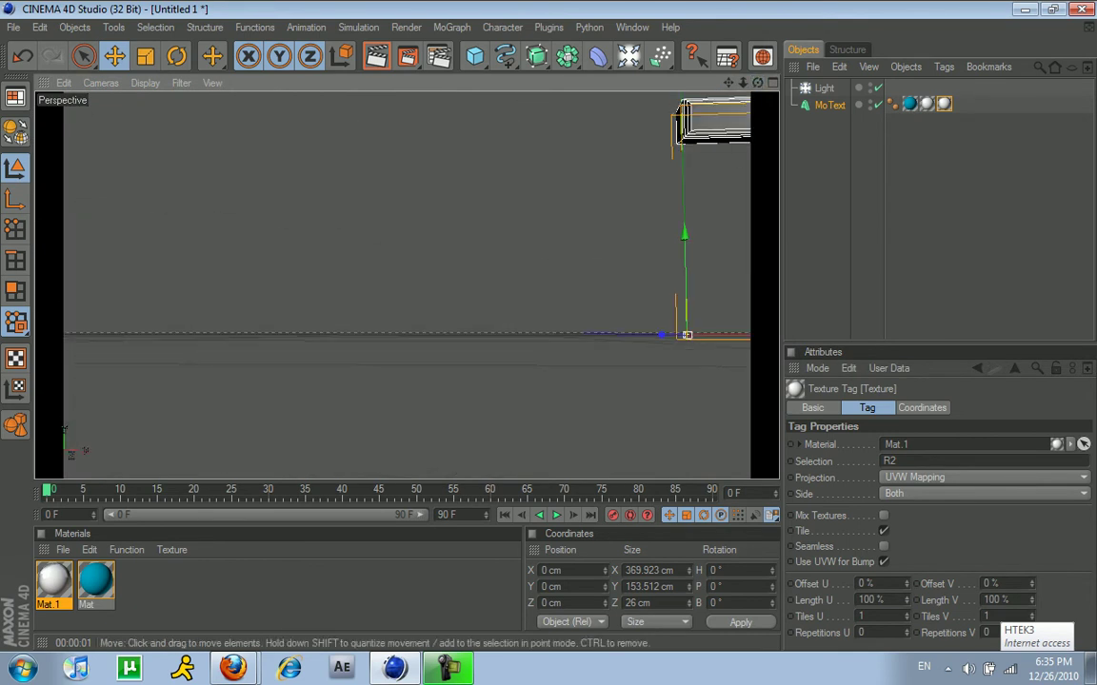
{"action": "mouse_move", "coordinate": [728, 83]}
{"action": "left_mouse_down"}
{"action": "mouse_move", "coordinate": [641, 121]}
{"action": "mouse_move", "coordinate": [202, 178]}
{"action": "mouse_move", "coordinate": [138, 168]}
{"action": "mouse_move", "coordinate": [729, 80]}
{"action": "left_mouse_up"}
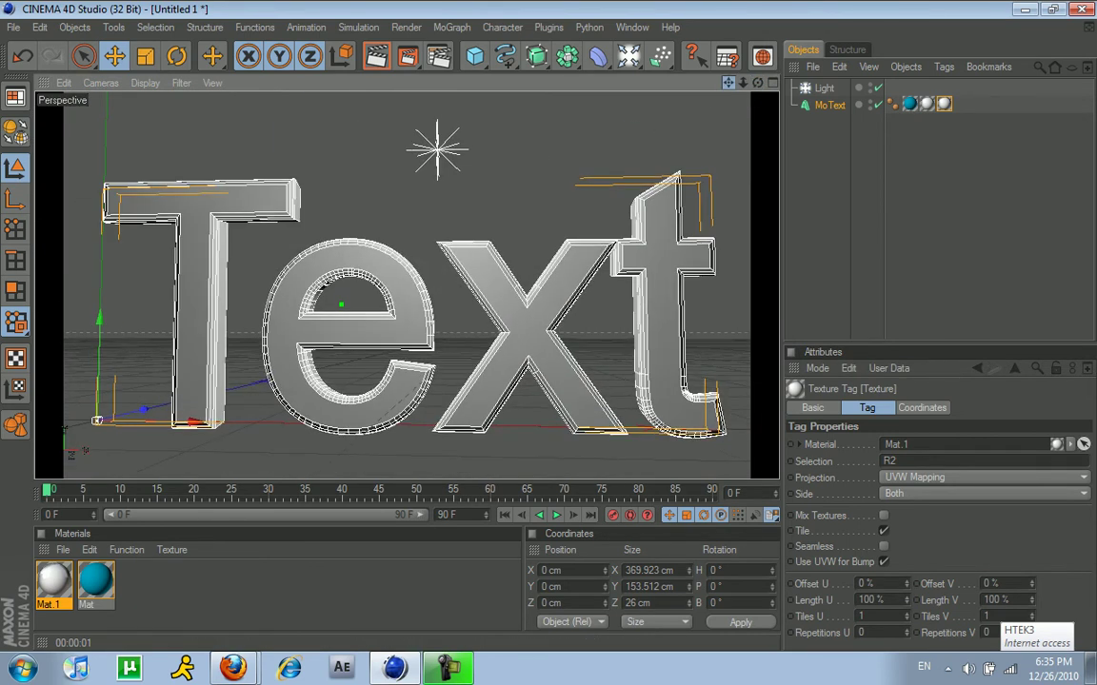
{"action": "double_click", "coordinate": [228, 586]}
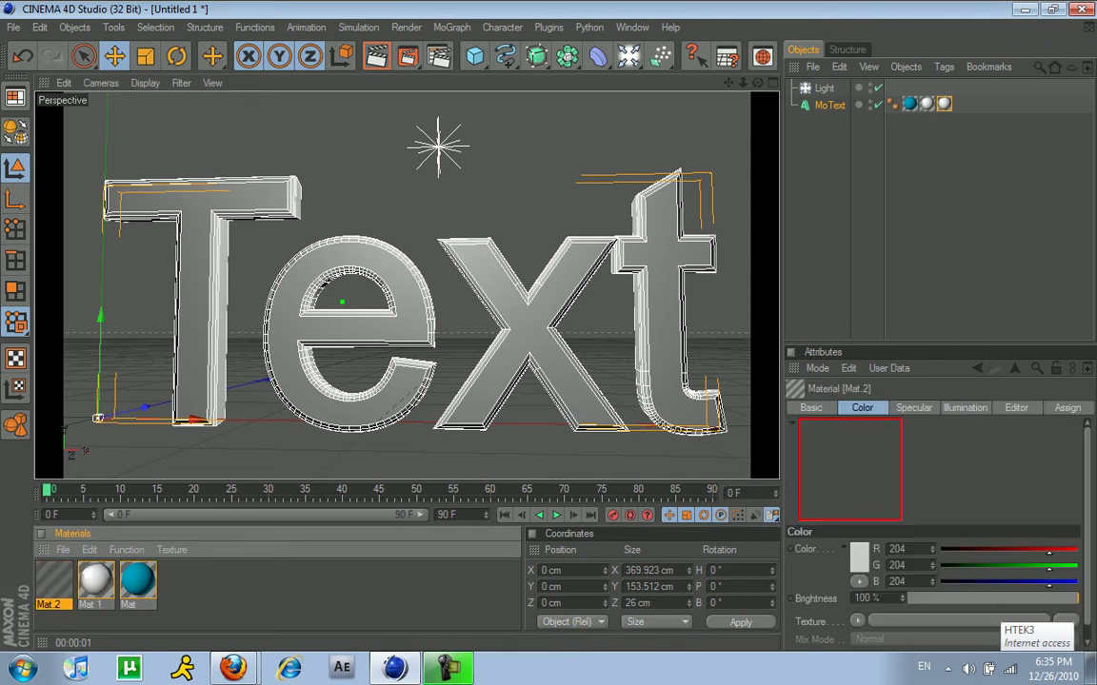
{"action": "double_click", "coordinate": [54, 580]}
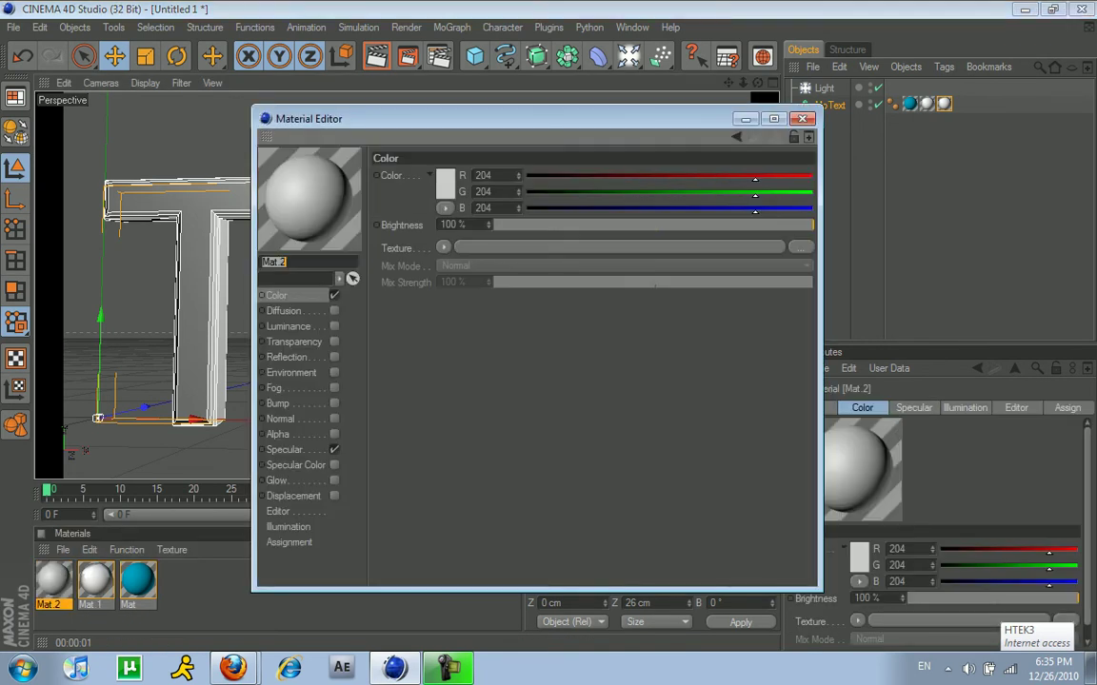
{"action": "left_click_drag", "start_coordinate": [755, 178], "coordinate": [526, 178]}
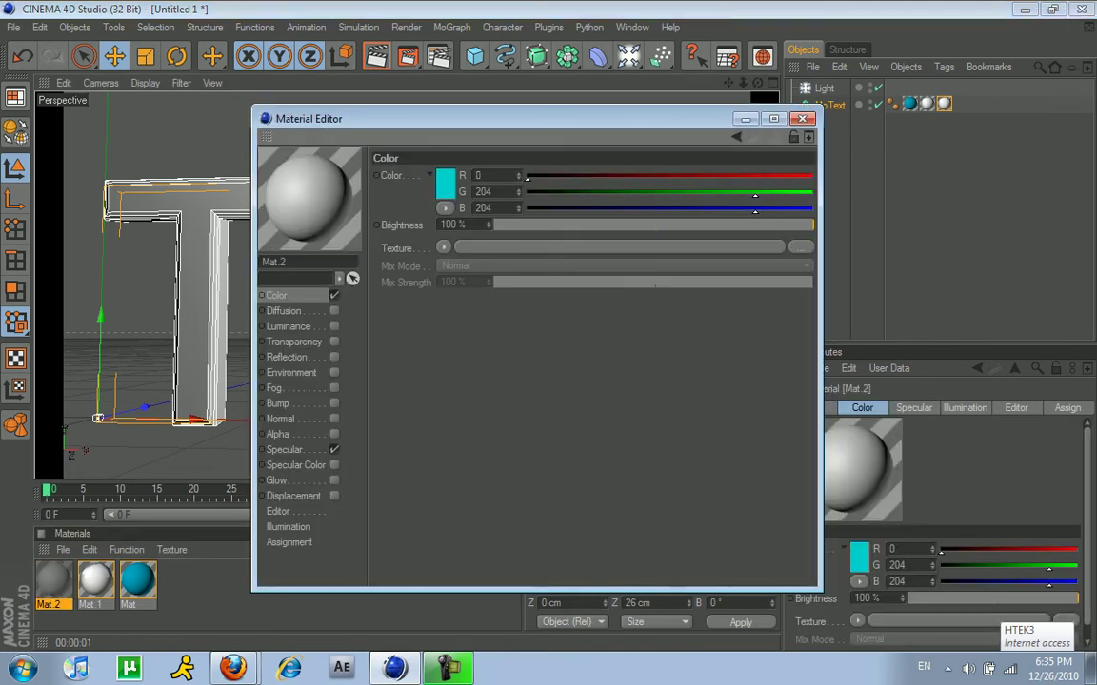
{"action": "left_click_drag", "start_coordinate": [755, 210], "coordinate": [526, 210]}
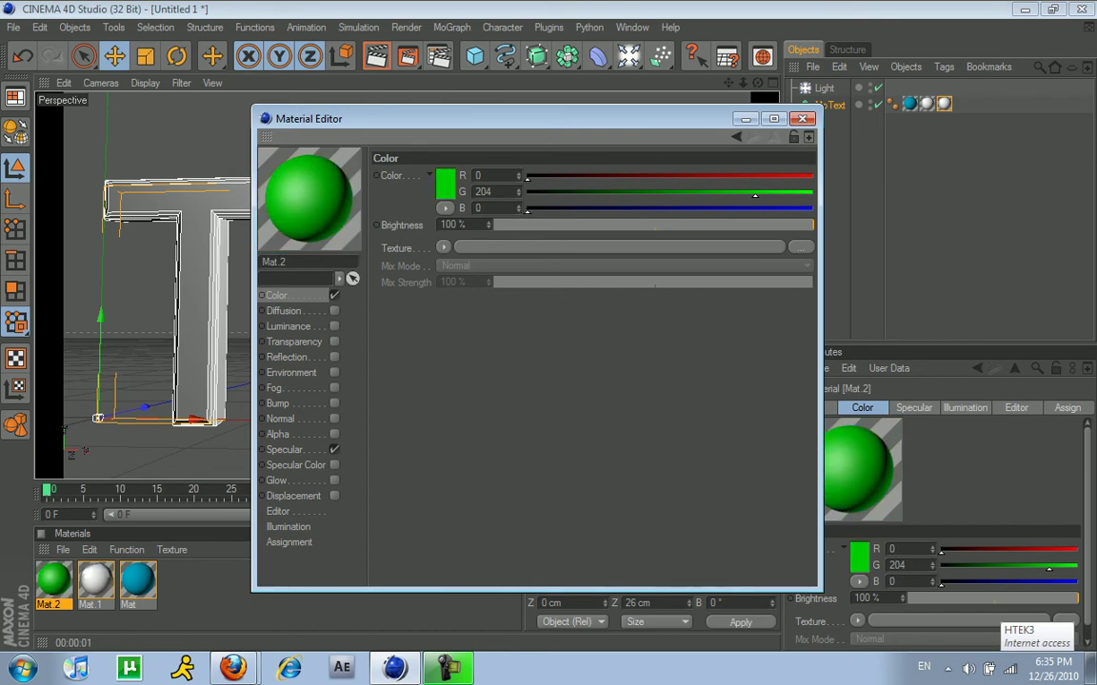
{"action": "left_click", "coordinate": [334, 449]}
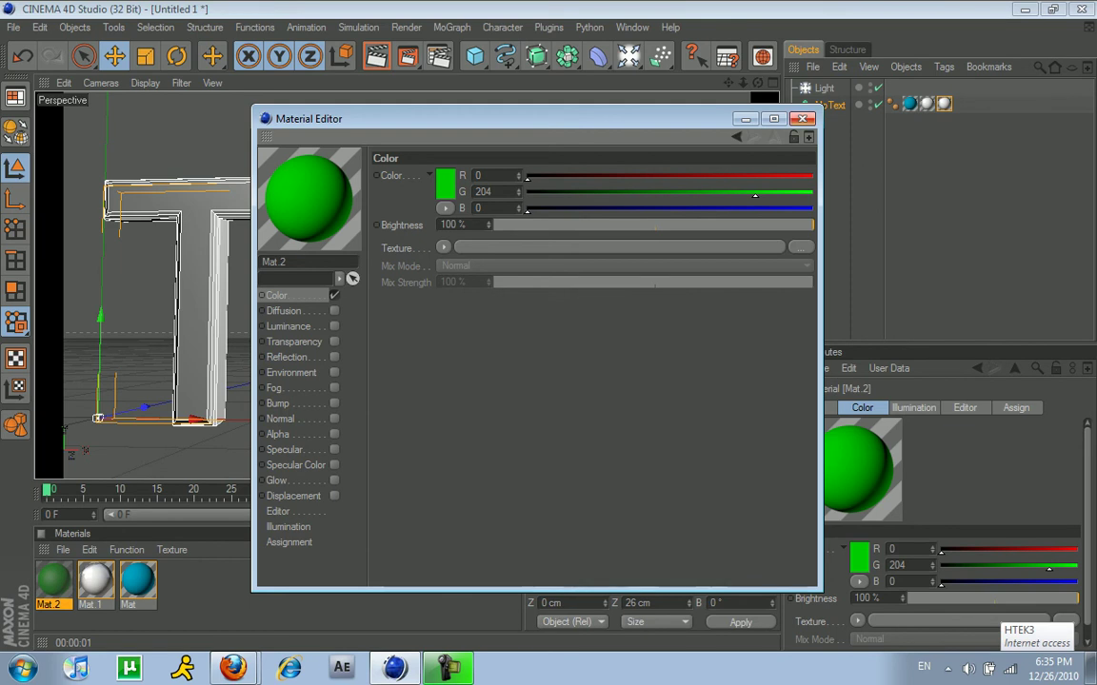
{"action": "left_click", "coordinate": [802, 119]}
Step: Apply the green material to the text twice, restrict one texture tag to the front cap and the other to C2, and render
{"action": "left_click_drag", "start_coordinate": [55, 579], "coordinate": [830, 105]}
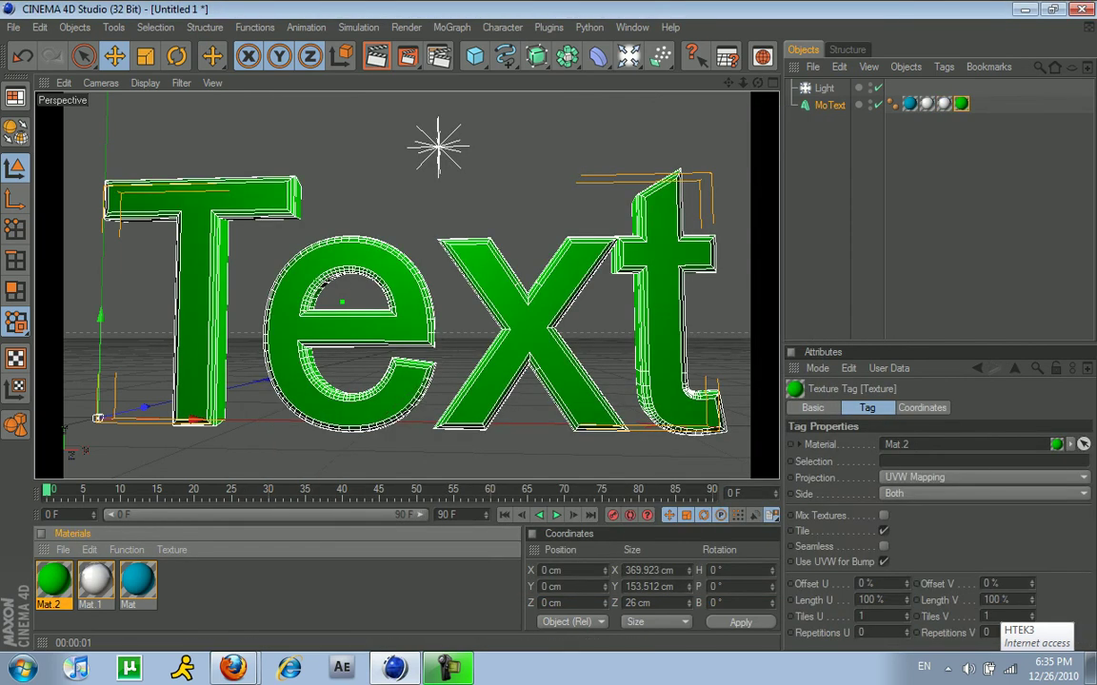
{"action": "left_click_drag", "start_coordinate": [54, 580], "coordinate": [199, 305]}
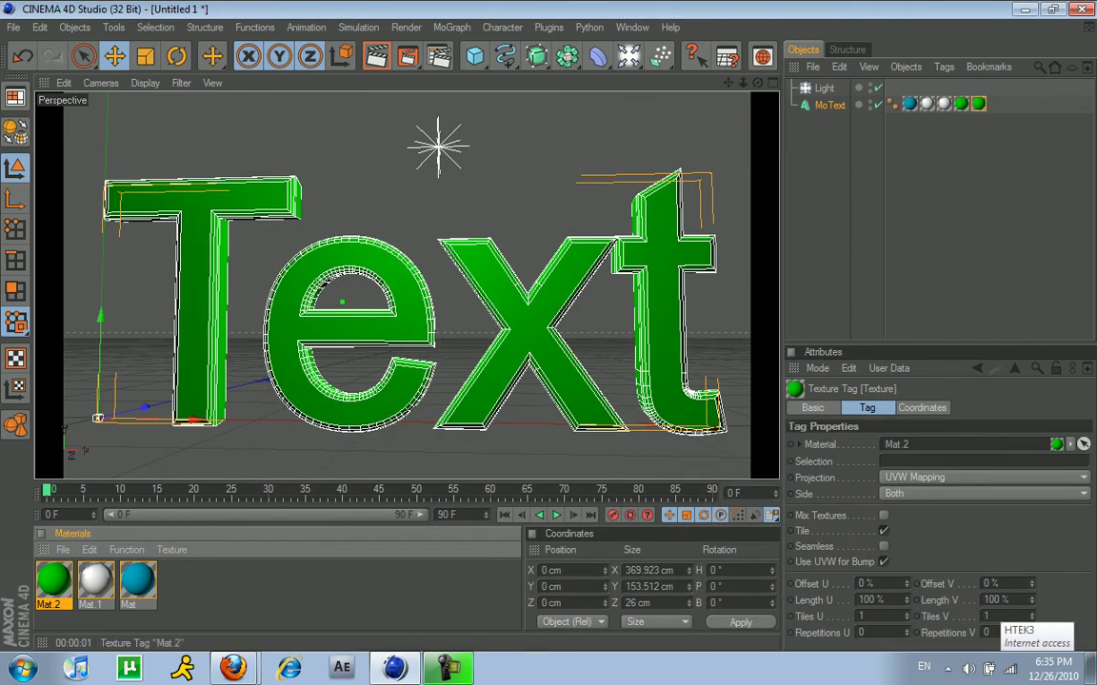
{"action": "left_click", "coordinate": [961, 103]}
{"action": "left_click", "coordinate": [904, 462]}
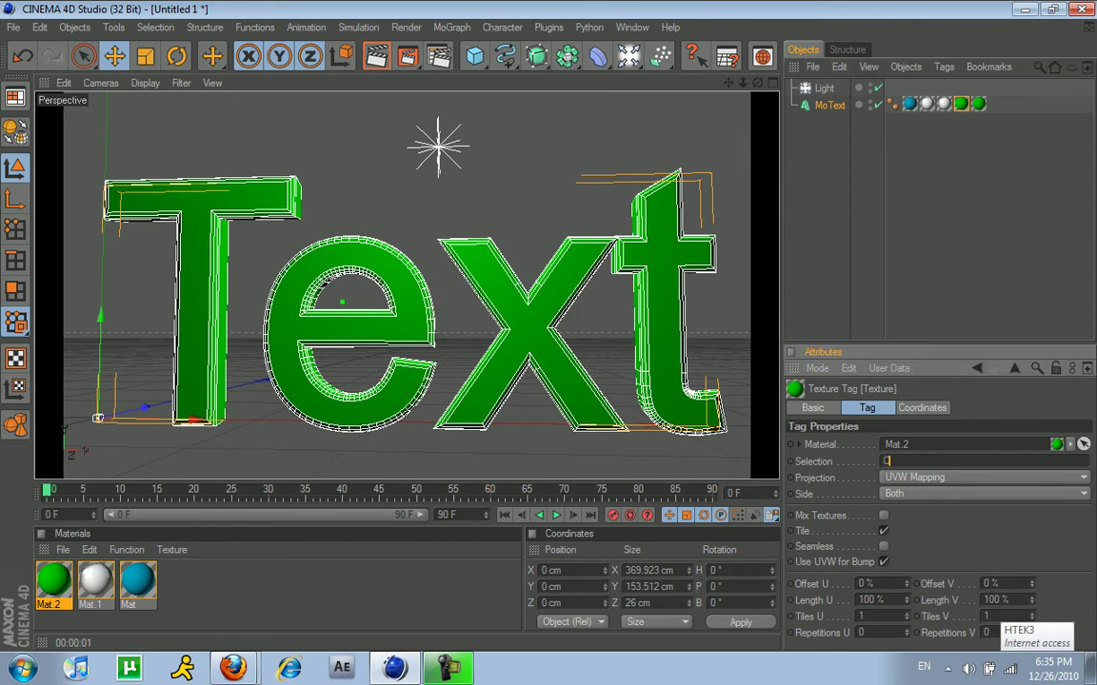
{"action": "left_click", "coordinate": [978, 104]}
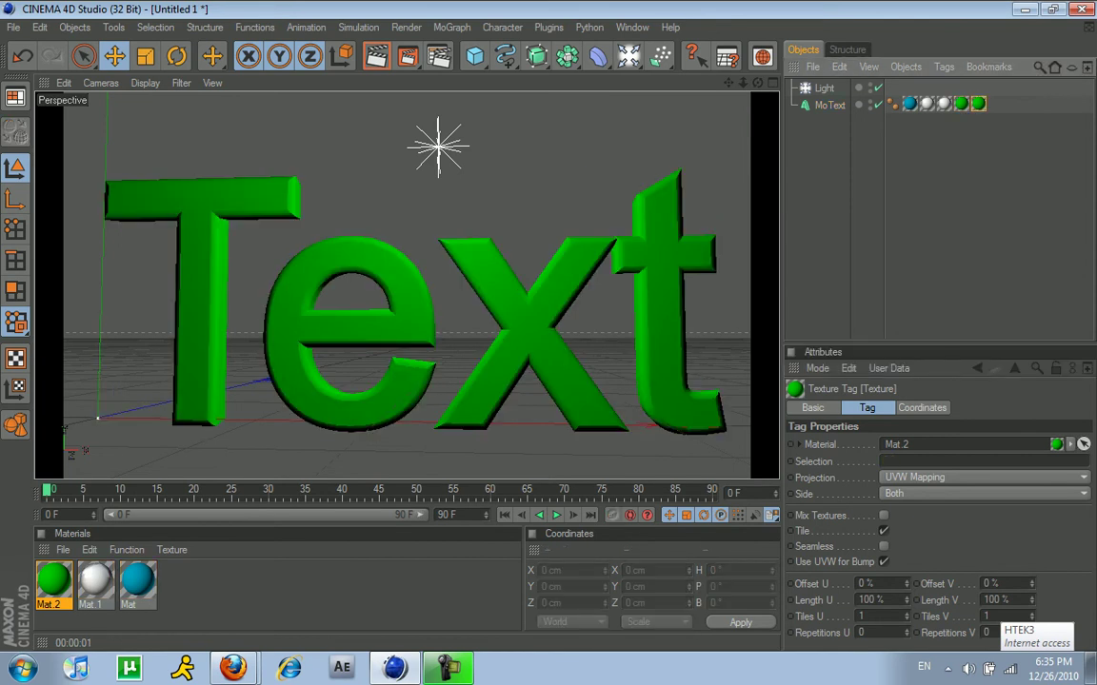
{"action": "left_click", "coordinate": [904, 461]}
{"action": "type", "text": "C2"}
{"action": "left_click", "coordinate": [376, 56]}
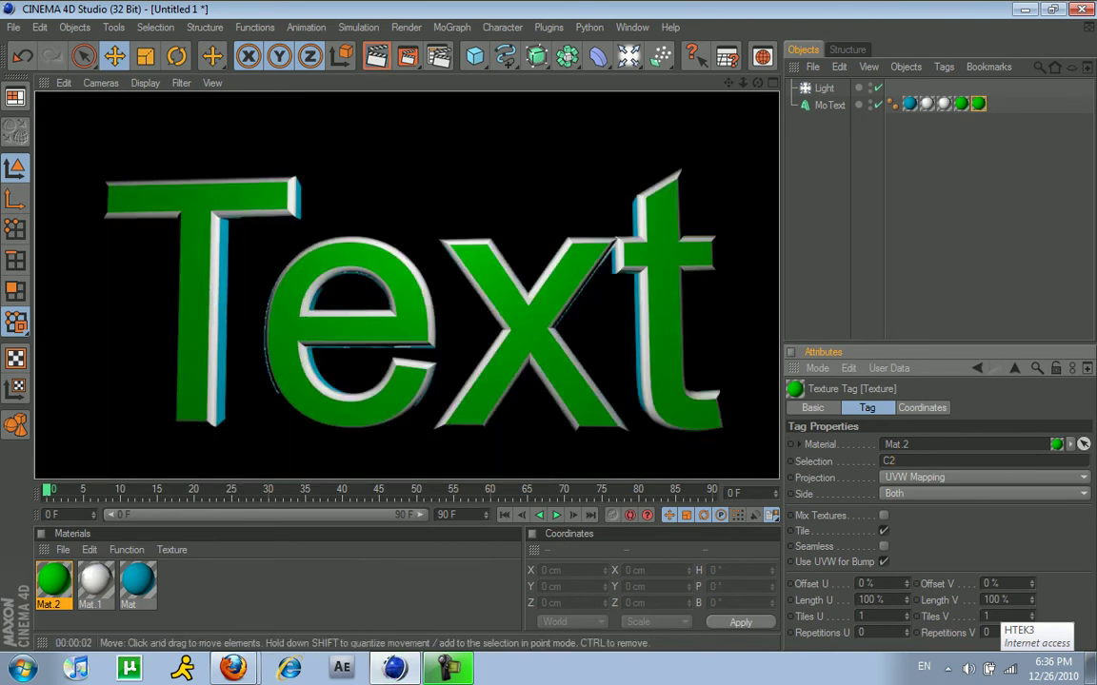
Step: Recolor the white bevel material to red (RGB 255, 0, 0) and render a close-up of the text
{"action": "mouse_move", "coordinate": [744, 83]}
{"action": "left_mouse_down"}
{"action": "mouse_move", "coordinate": [783, 83]}
{"action": "mouse_move", "coordinate": [763, 83]}
{"action": "left_mouse_up"}
{"action": "left_click", "coordinate": [376, 56]}
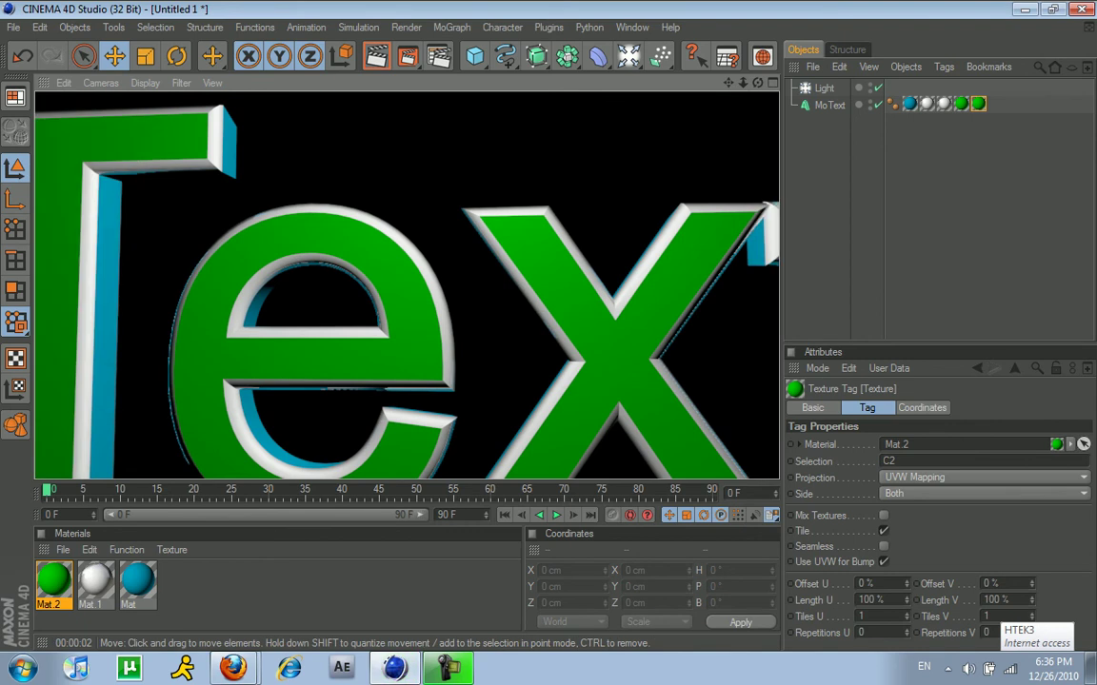
{"action": "double_click", "coordinate": [95, 580]}
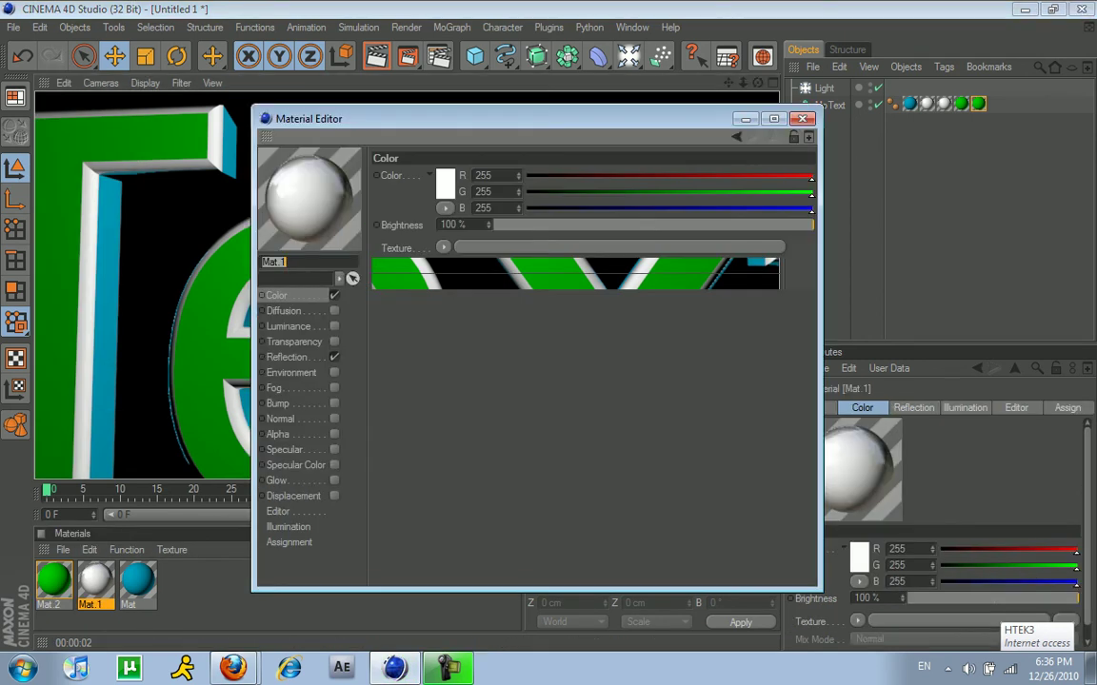
{"action": "left_click", "coordinate": [446, 184]}
{"action": "left_click", "coordinate": [460, 126]}
{"action": "left_click", "coordinate": [422, 263]}
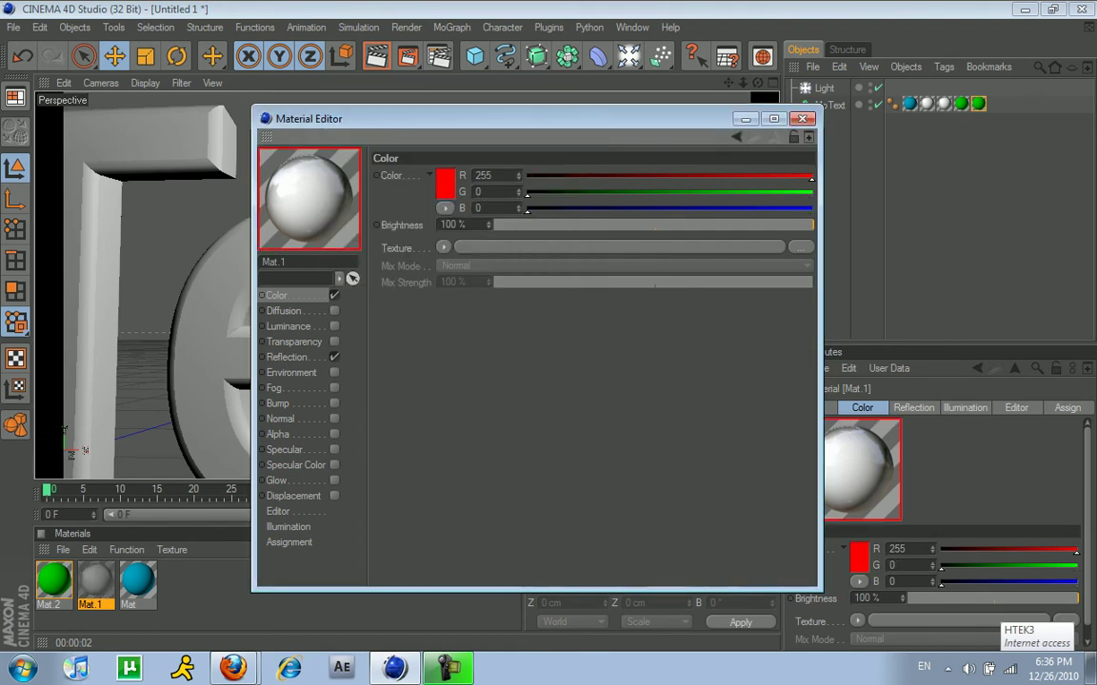
{"action": "left_click", "coordinate": [803, 119]}
{"action": "left_click", "coordinate": [377, 57]}
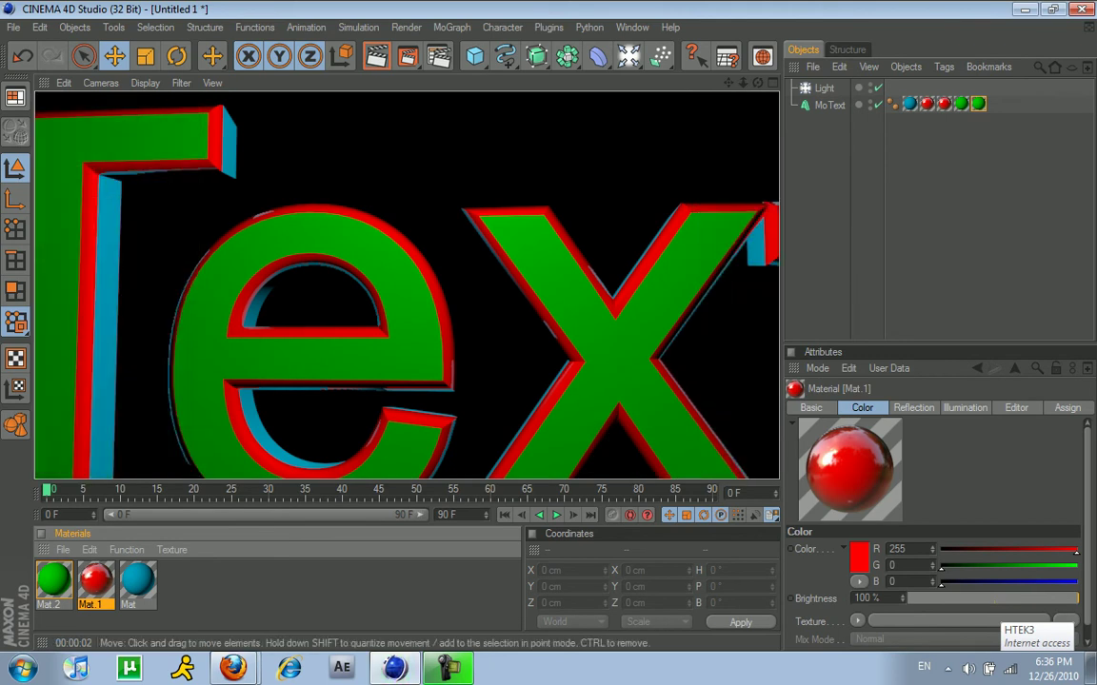
Step: Create a fourth material, turn off its Color channel and enable its Reflection channel
{"action": "left_click", "coordinate": [292, 581]}
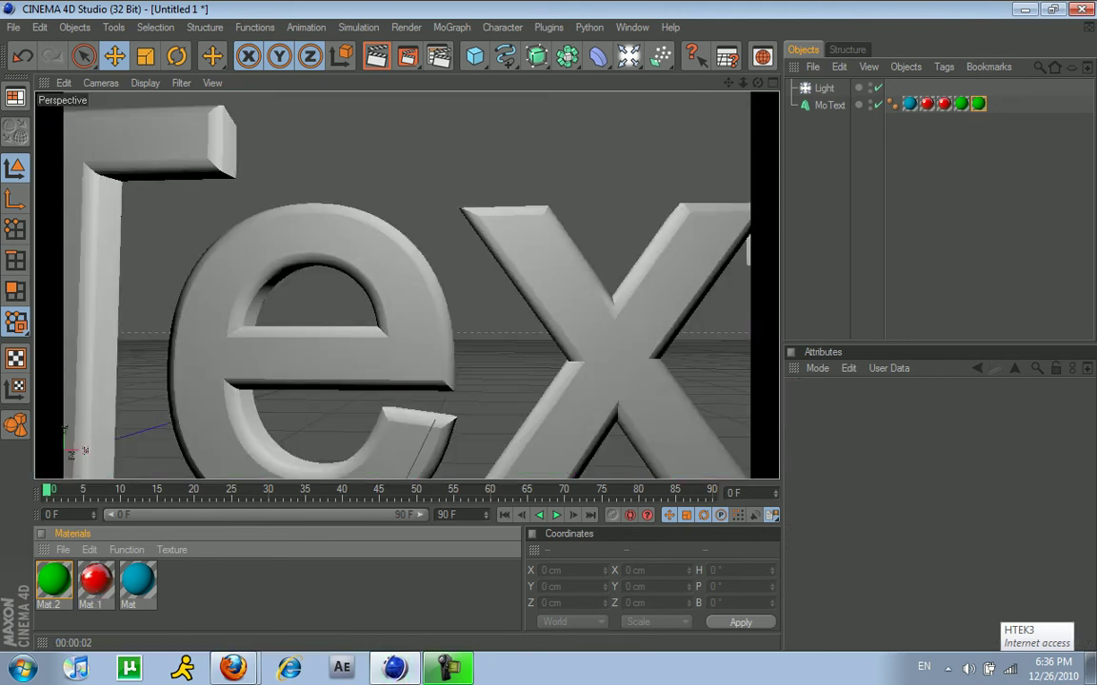
{"action": "double_click", "coordinate": [293, 581]}
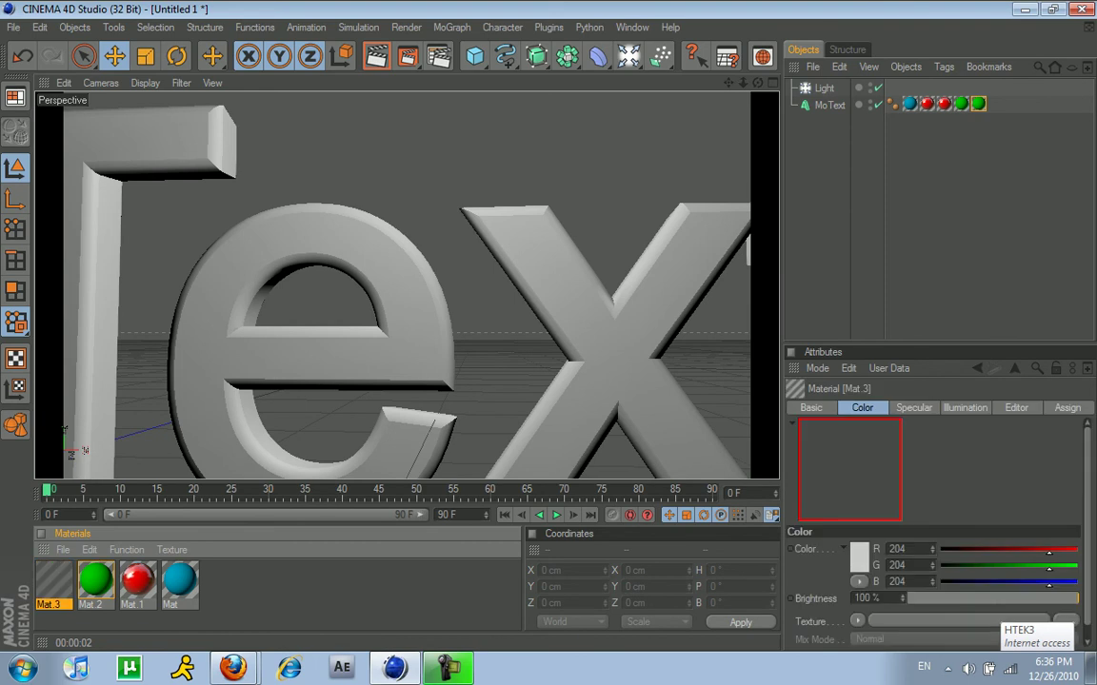
{"action": "double_click", "coordinate": [54, 580]}
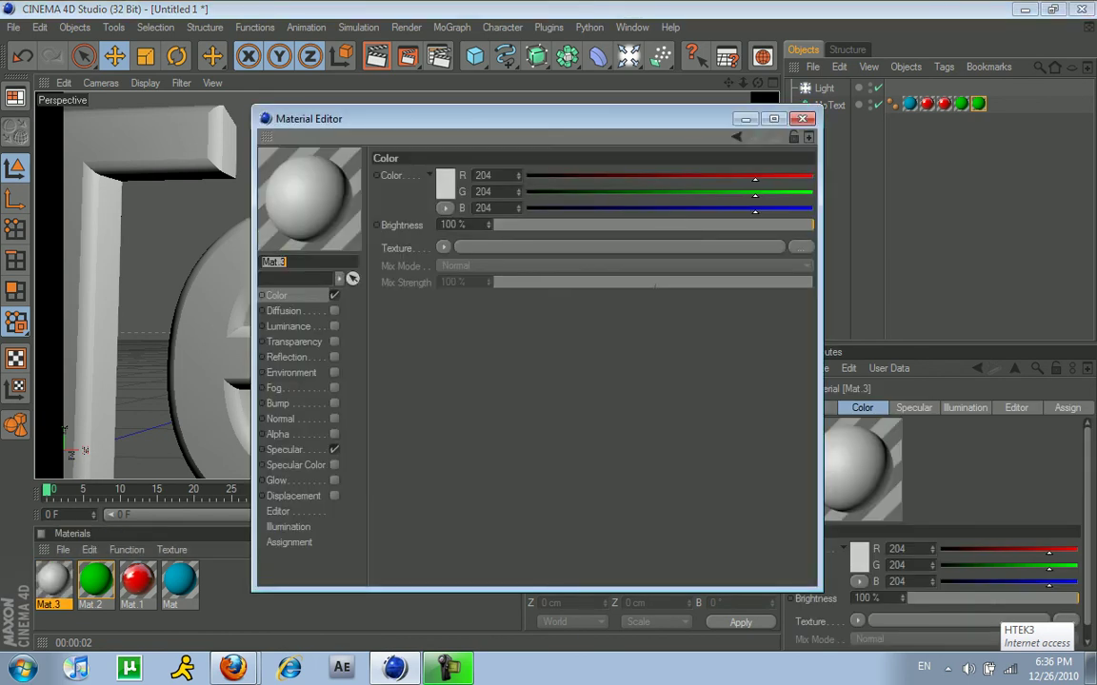
{"action": "left_click", "coordinate": [334, 295]}
{"action": "left_click", "coordinate": [334, 357]}
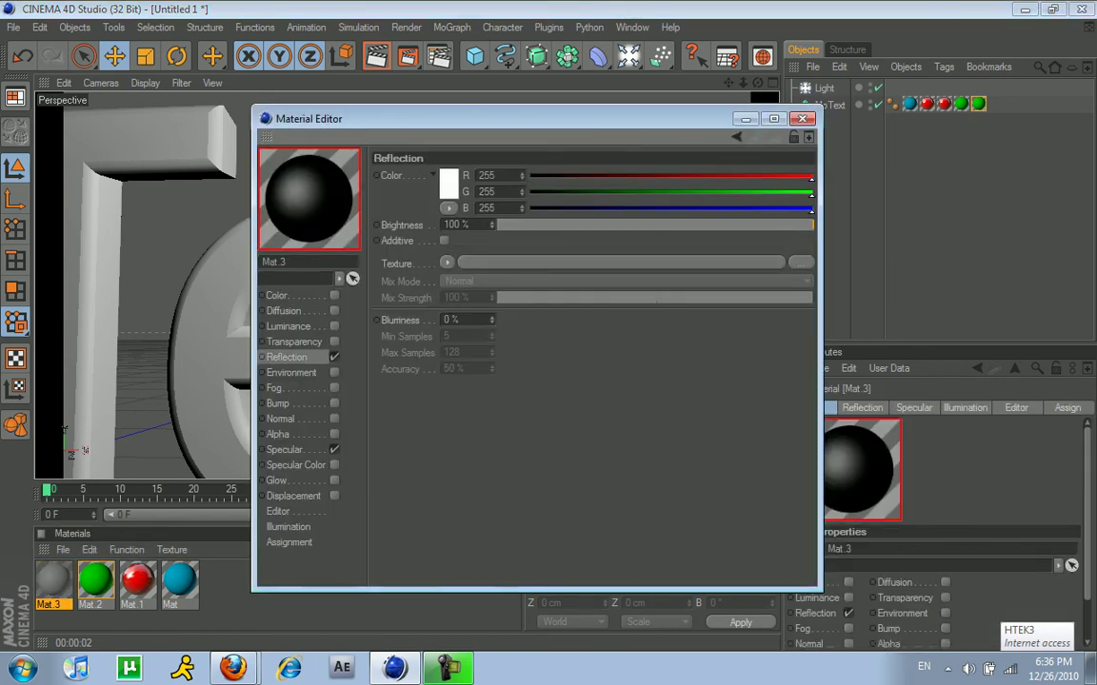
Step: Load the image colts logo.png from the Pictures library as the Reflection channel texture of the fourth material
{"action": "left_click", "coordinate": [447, 262]}
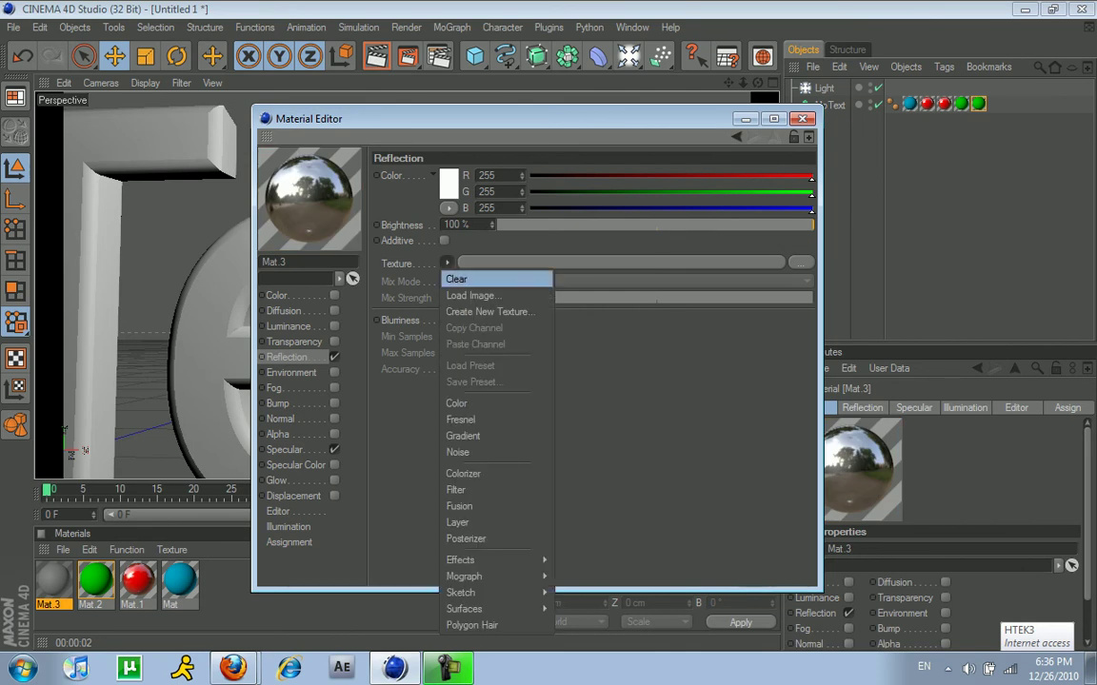
{"action": "left_click", "coordinate": [471, 294]}
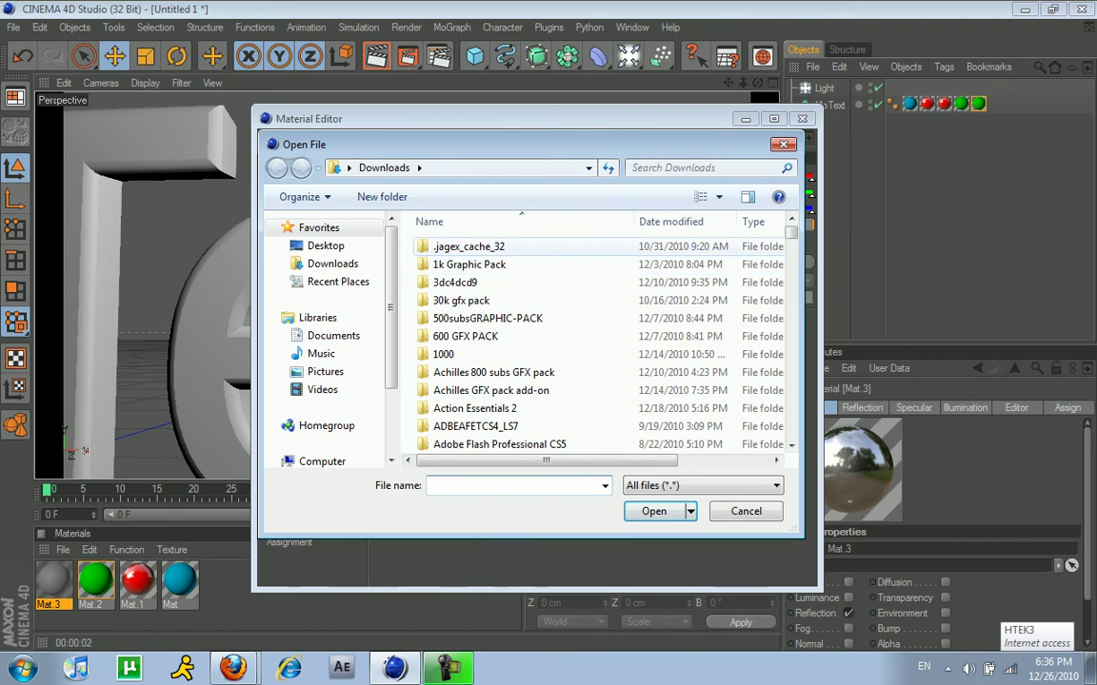
{"action": "left_click", "coordinate": [325, 372]}
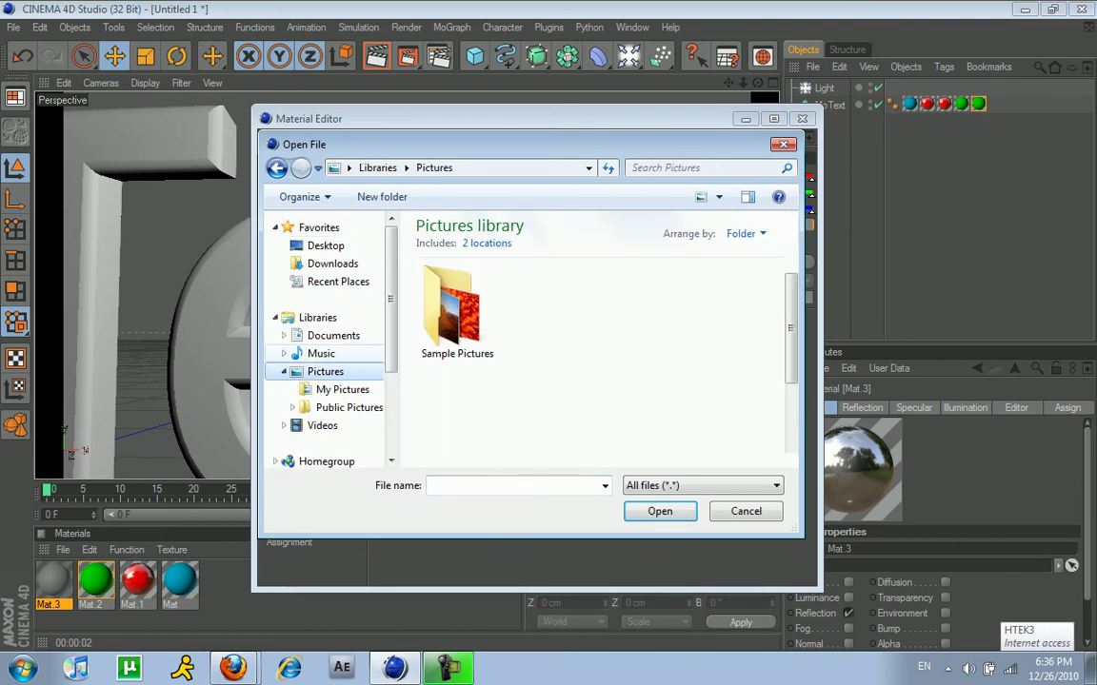
{"action": "double_click", "coordinate": [549, 310]}
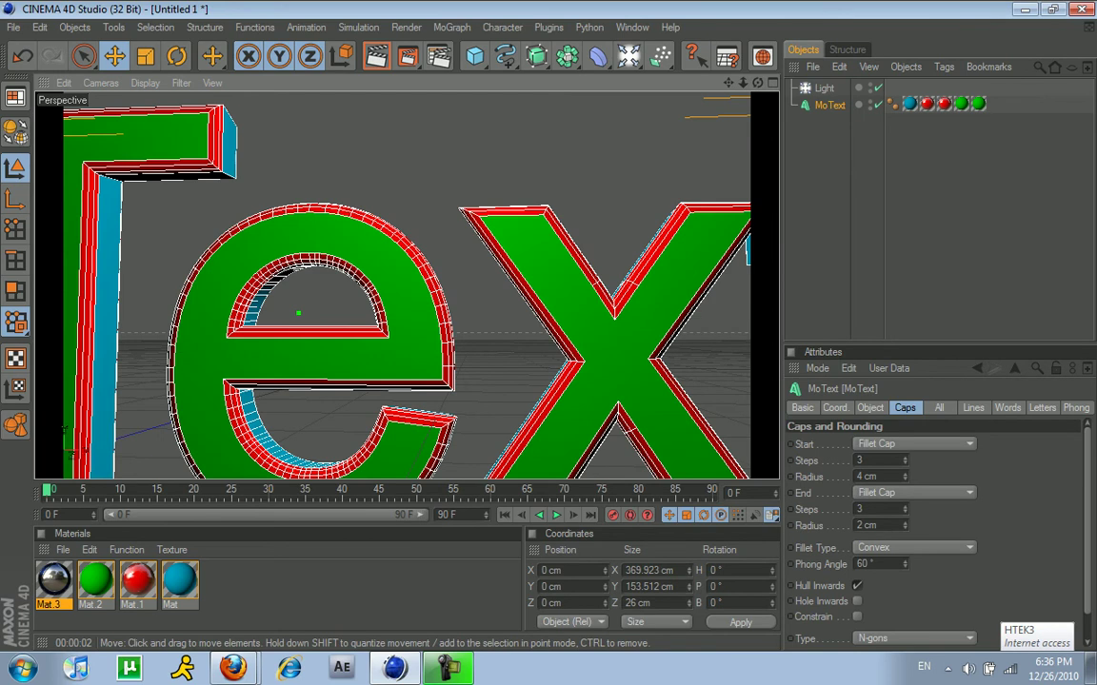
Step: Apply the reflective image material to the text, delete the blue, red and green texture tags, and render the view
{"action": "left_click_drag", "start_coordinate": [54, 580], "coordinate": [829, 105]}
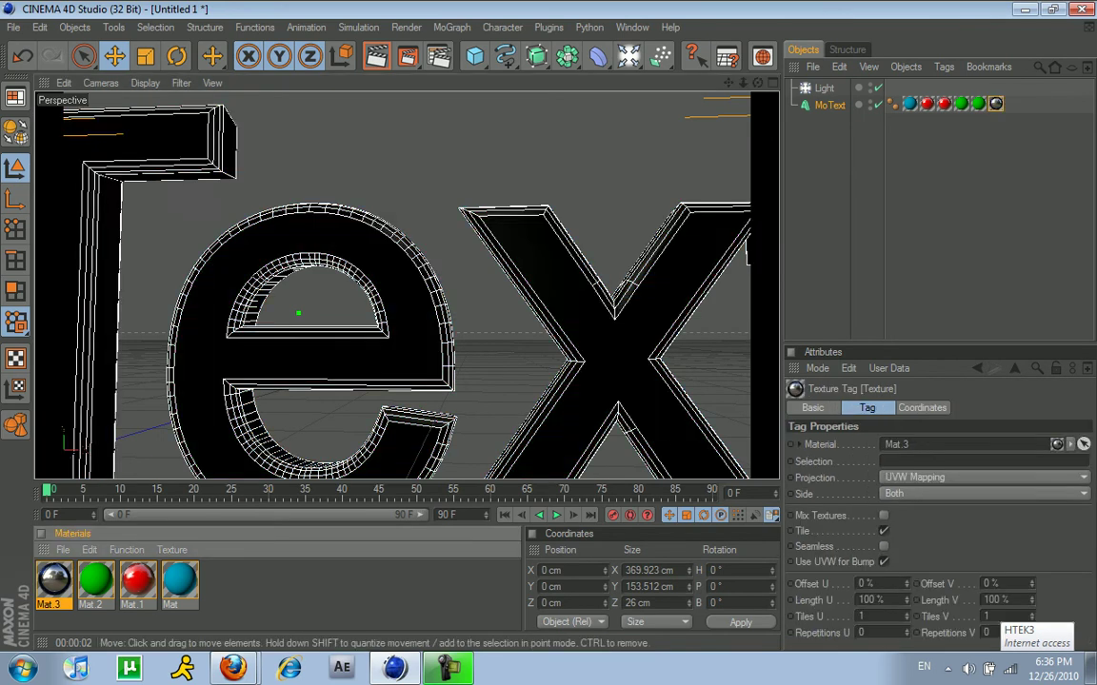
{"action": "left_click_drag", "start_coordinate": [986, 129], "coordinate": [890, 111]}
{"action": "key", "text": "Delete"}
{"action": "double_click", "coordinate": [910, 104]}
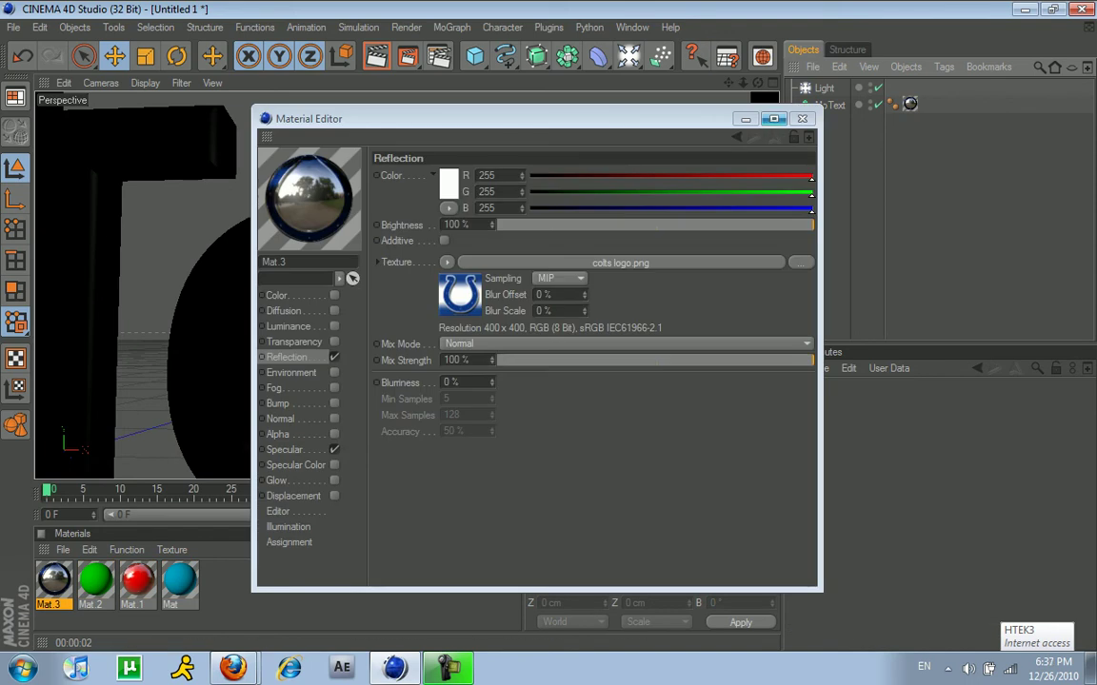
{"action": "left_click", "coordinate": [802, 119]}
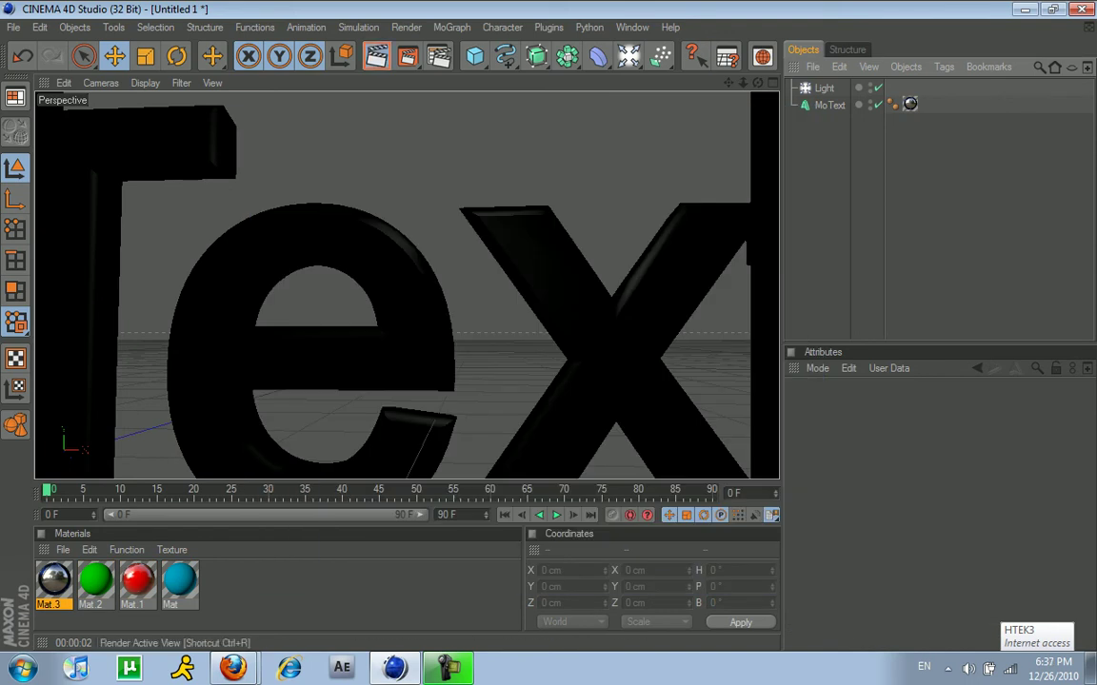
{"action": "left_click", "coordinate": [375, 56]}
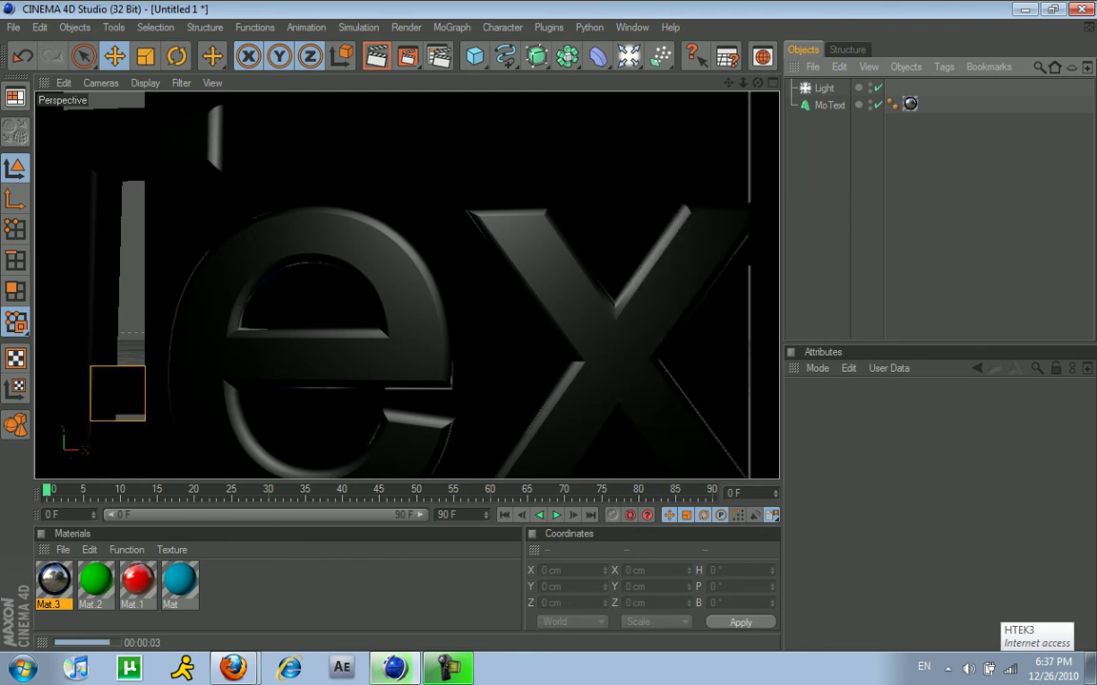
Step: Replace the material's reflection texture with new-york-rangers-logo.jpg and render the text again
{"action": "double_click", "coordinate": [54, 578]}
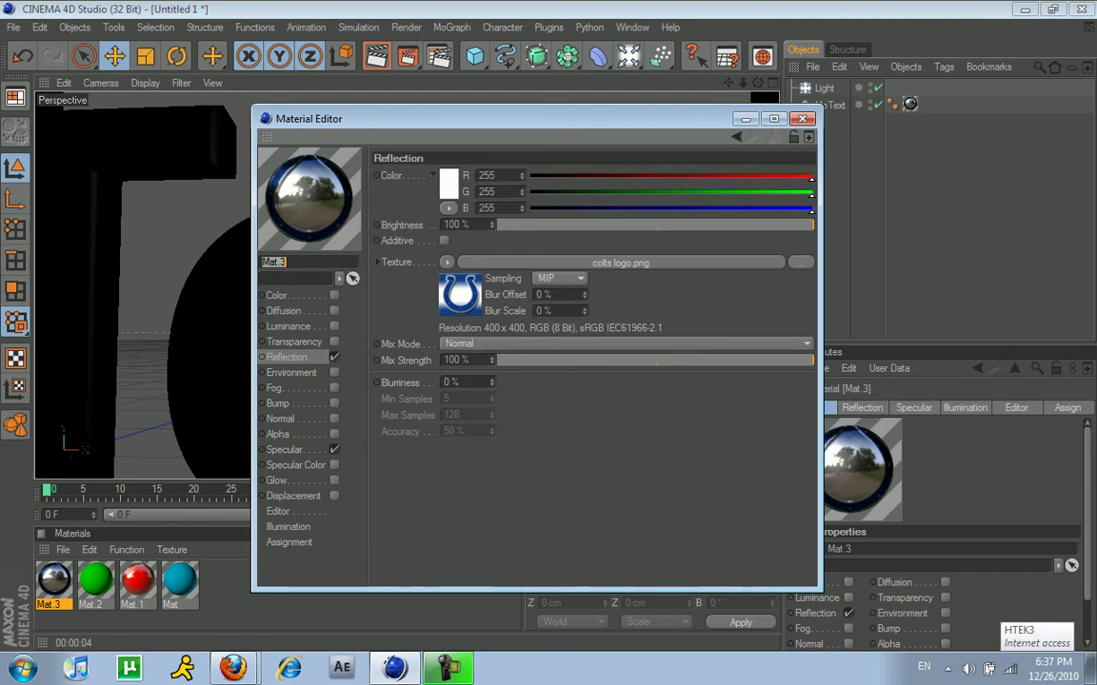
{"action": "left_click", "coordinate": [446, 262]}
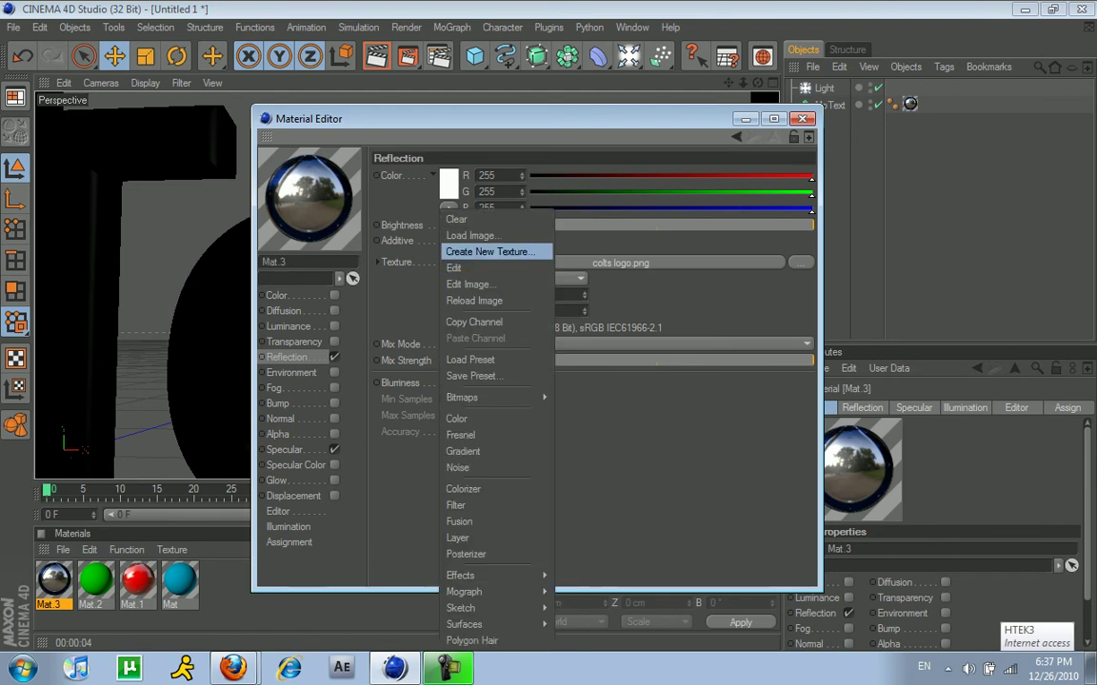
{"action": "left_click", "coordinate": [433, 211]}
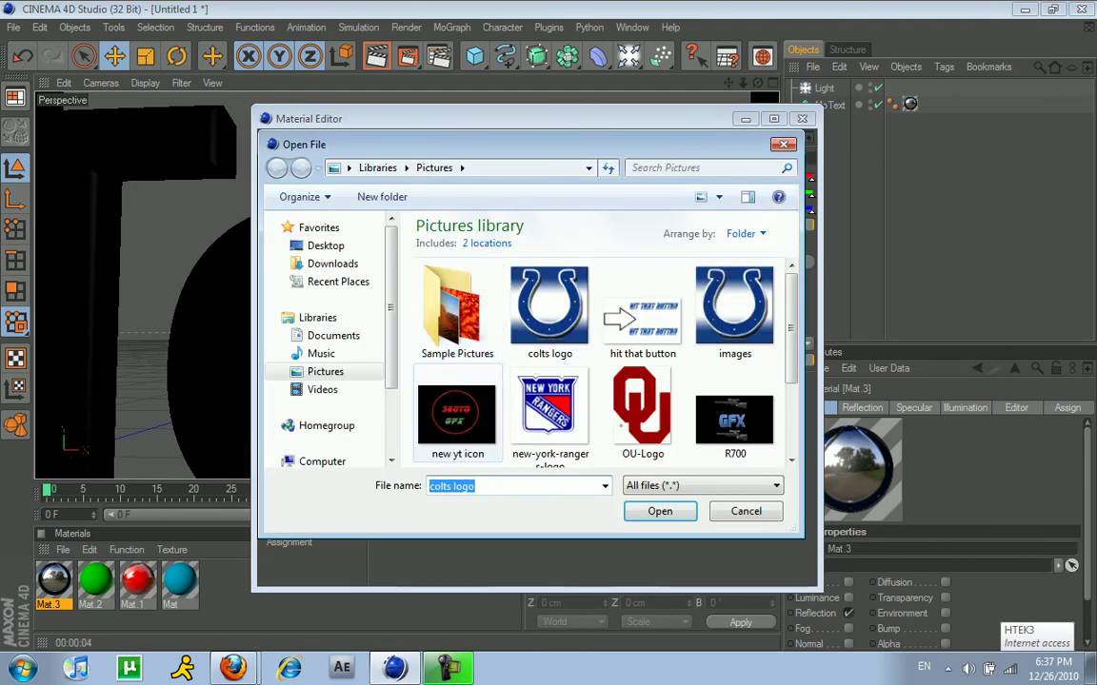
{"action": "left_click_drag", "start_coordinate": [791, 329], "coordinate": [791, 385]}
{"action": "double_click", "coordinate": [549, 311]}
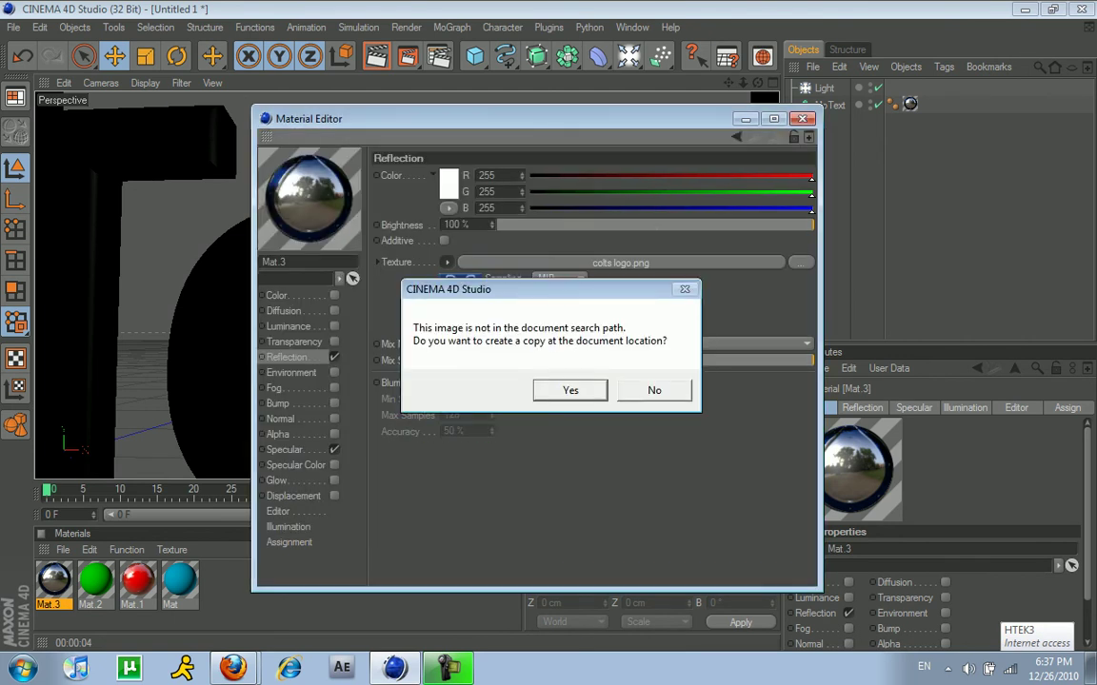
{"action": "key", "text": "Return"}
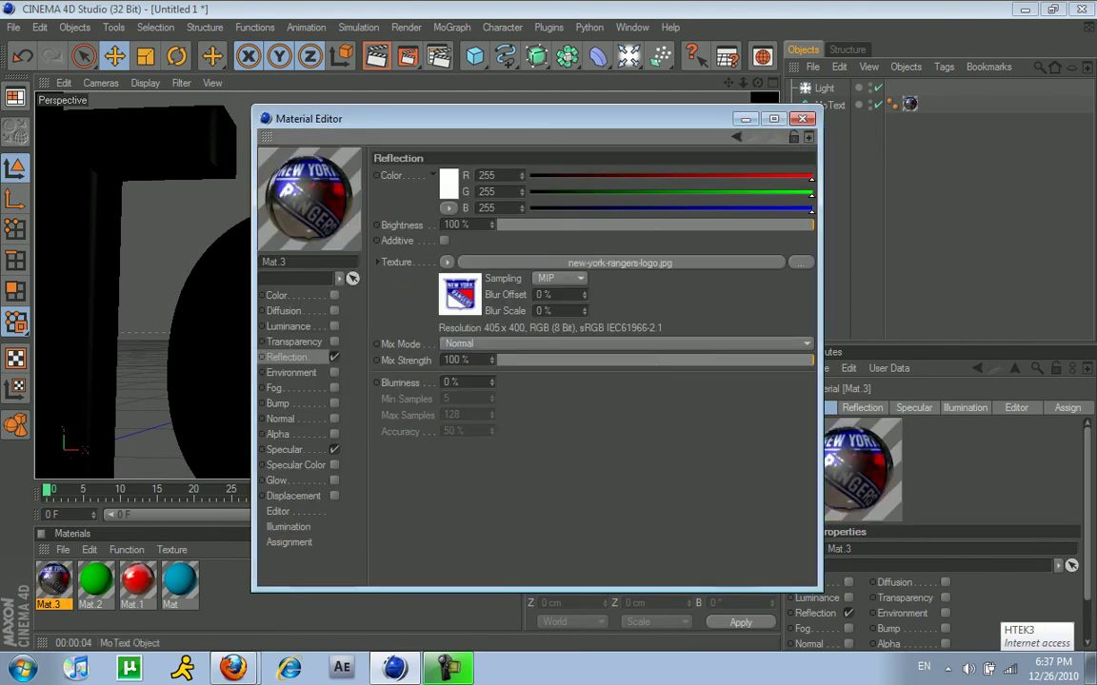
{"action": "left_click", "coordinate": [803, 119]}
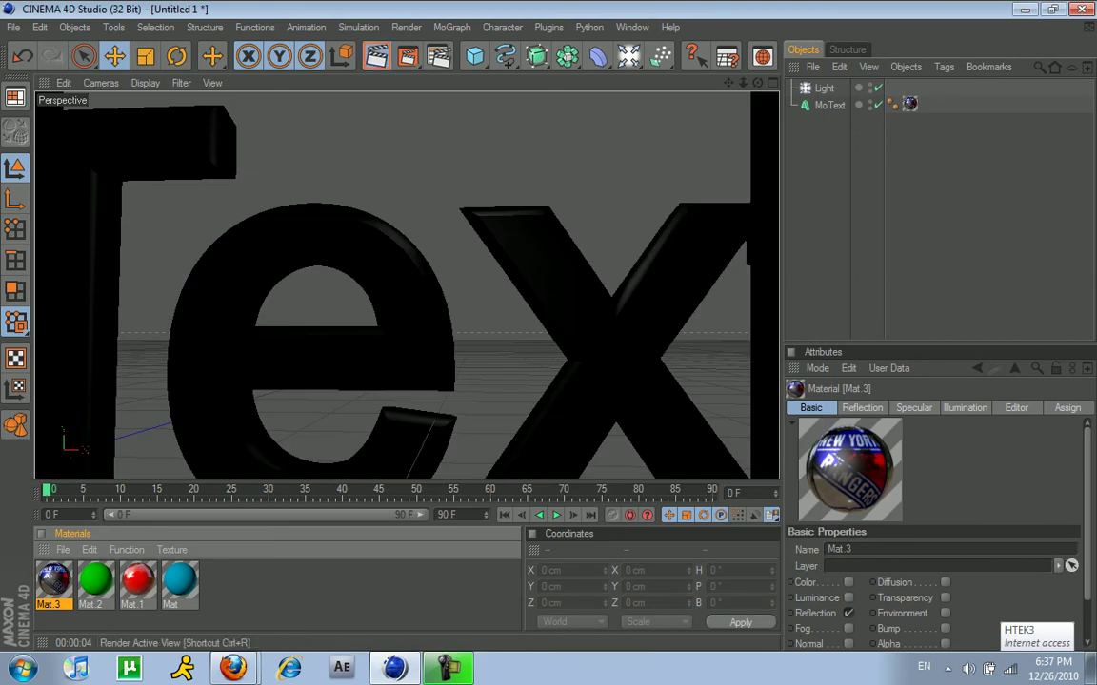
{"action": "left_click", "coordinate": [376, 56]}
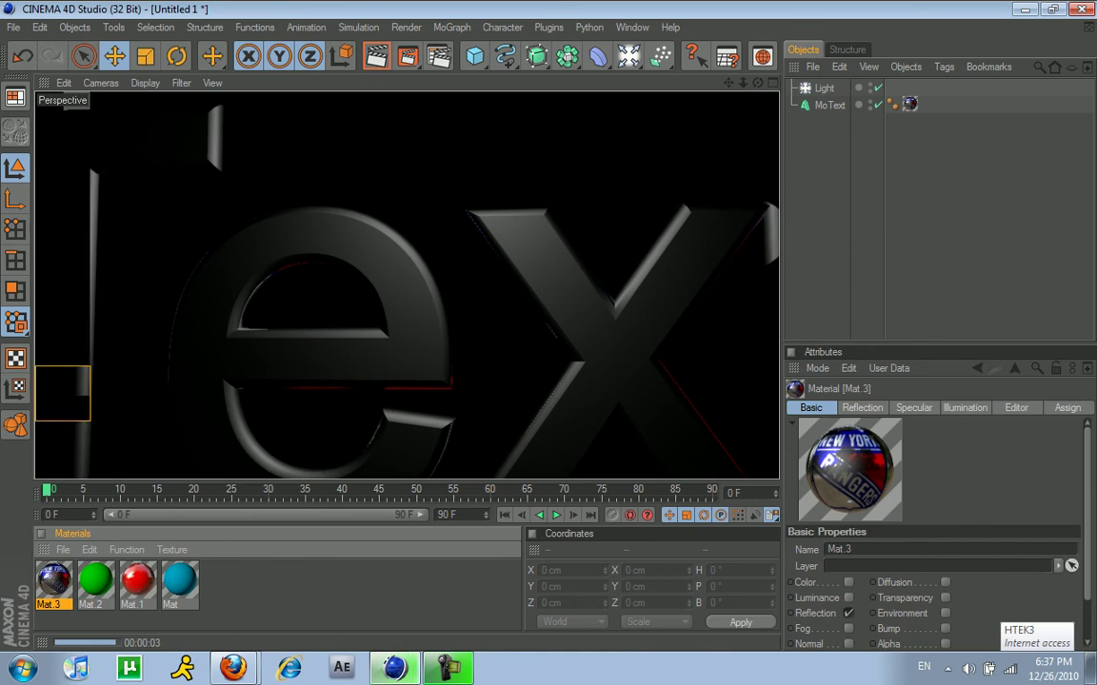
{"action": "left_click", "coordinate": [862, 407]}
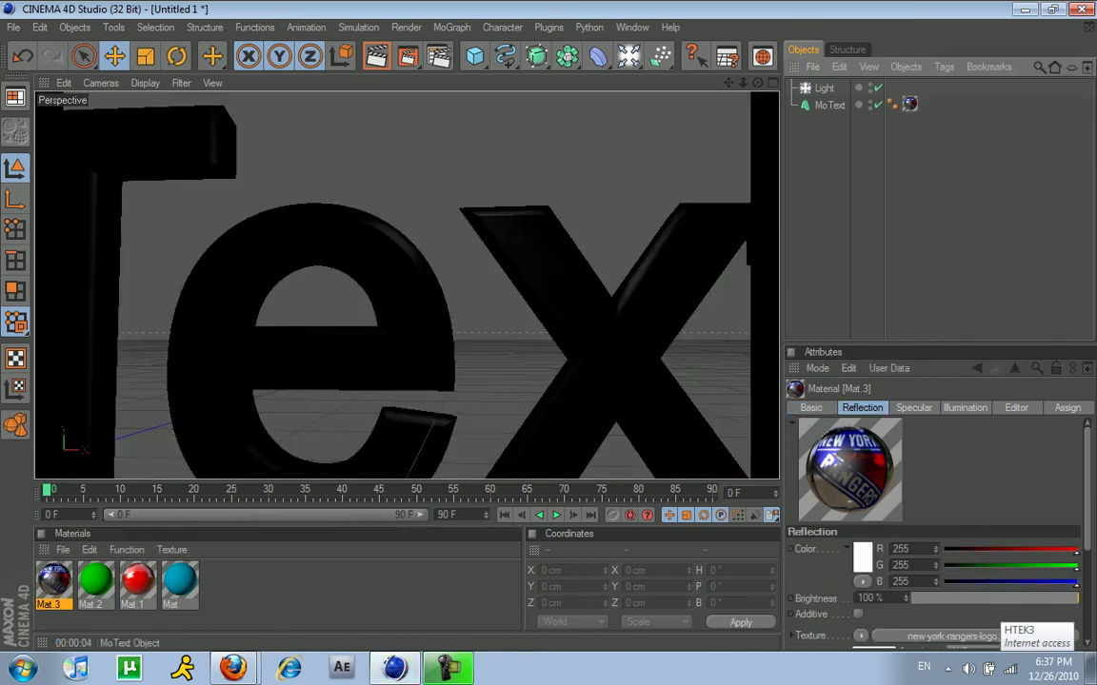
Step: Replace the MoText object with a plane 9999999 cm wide and 999999999 cm high
{"action": "left_click", "coordinate": [829, 105]}
{"action": "key", "text": "Delete"}
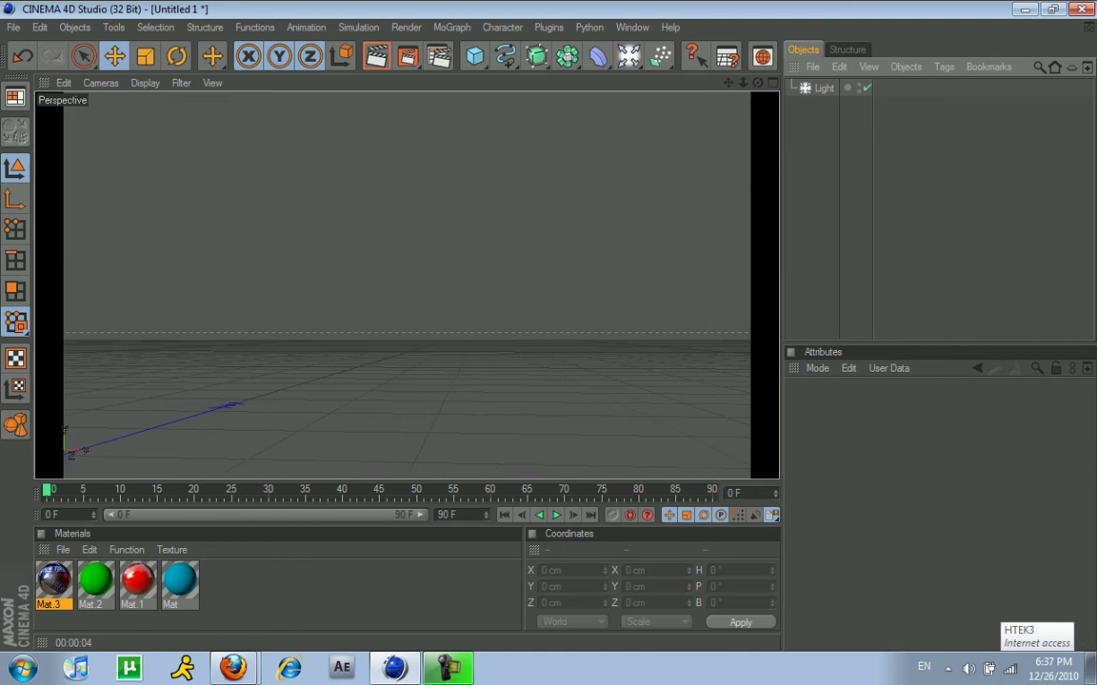
{"action": "left_click", "coordinate": [474, 56]}
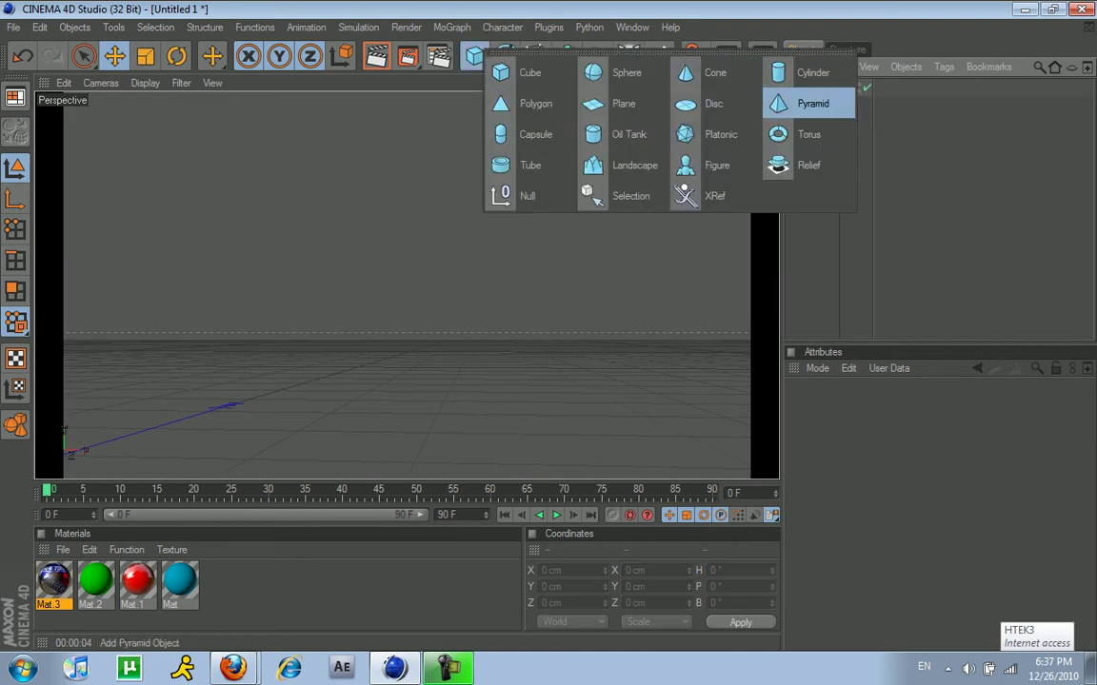
{"action": "left_click", "coordinate": [621, 103]}
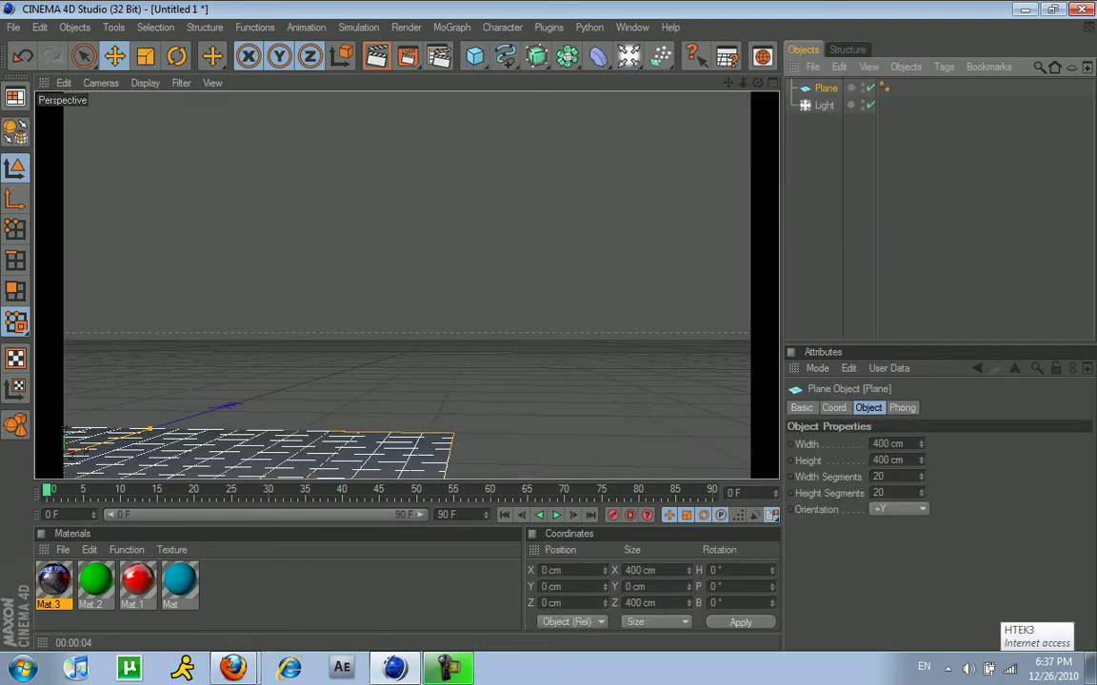
{"action": "double_click", "coordinate": [881, 444]}
{"action": "type", "text": "9999999"}
{"action": "key", "text": "Return"}
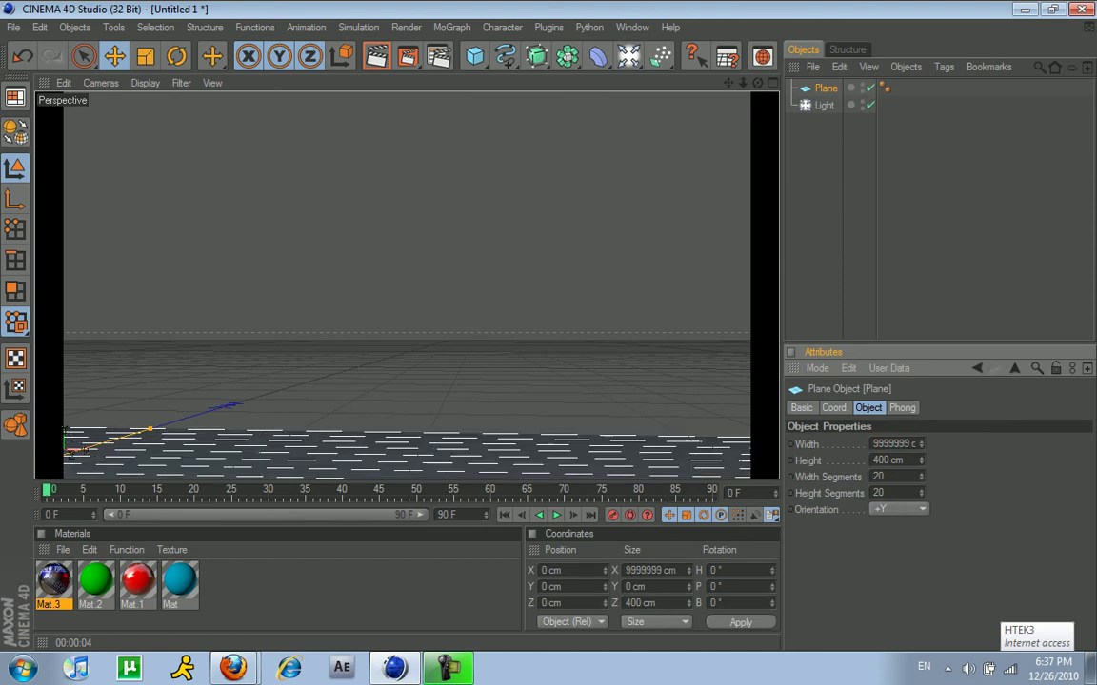
{"action": "type", "text": "999999999"}
{"action": "key", "text": "Return"}
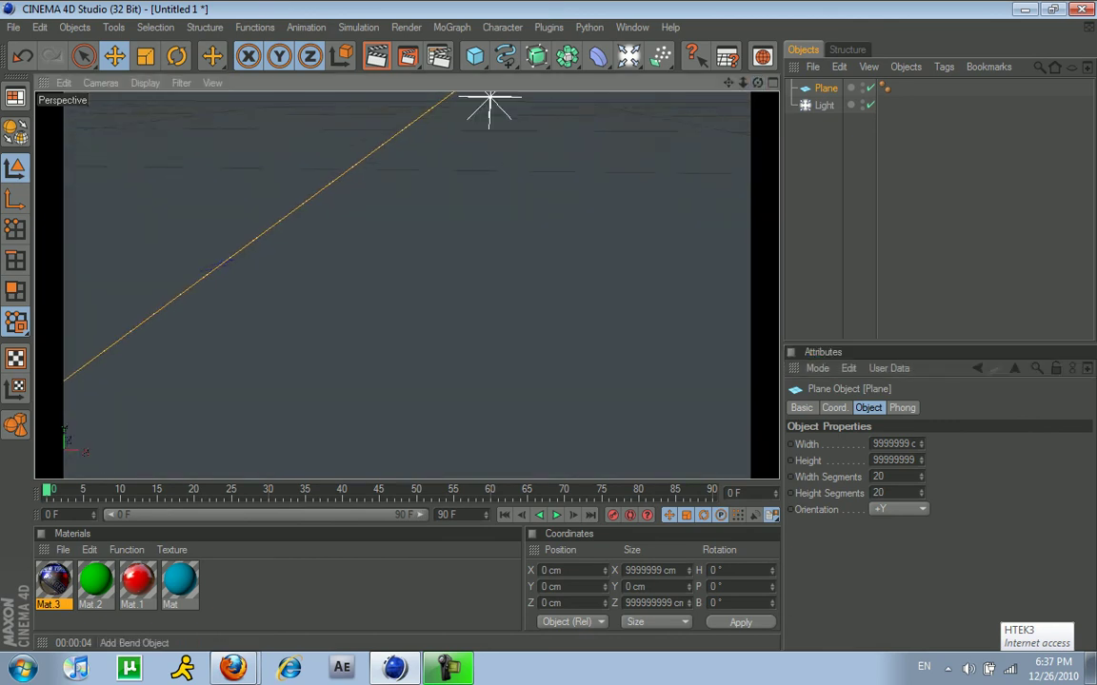
Step: Replace the existing light with a spot light and move it to about X 131, Y 66, Z 31 cm
{"action": "left_click_drag", "start_coordinate": [628, 55], "coordinate": [694, 103]}
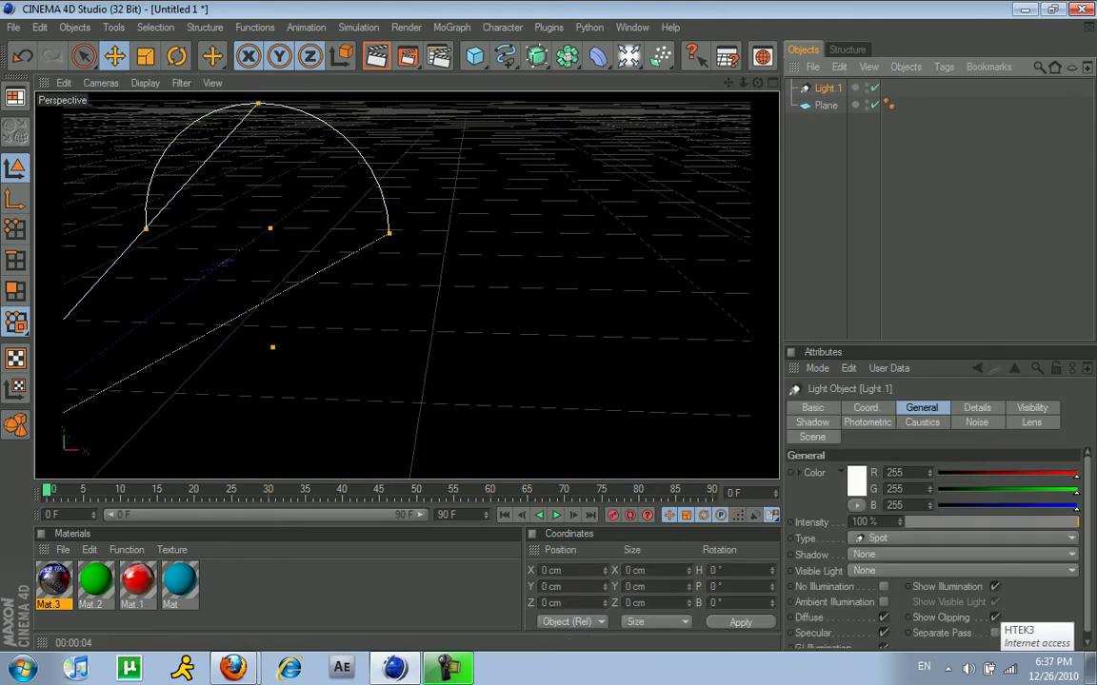
{"action": "left_click_drag", "start_coordinate": [248, 286], "coordinate": [522, 127]}
{"action": "left_click_drag", "start_coordinate": [174, 343], "coordinate": [255, 320]}
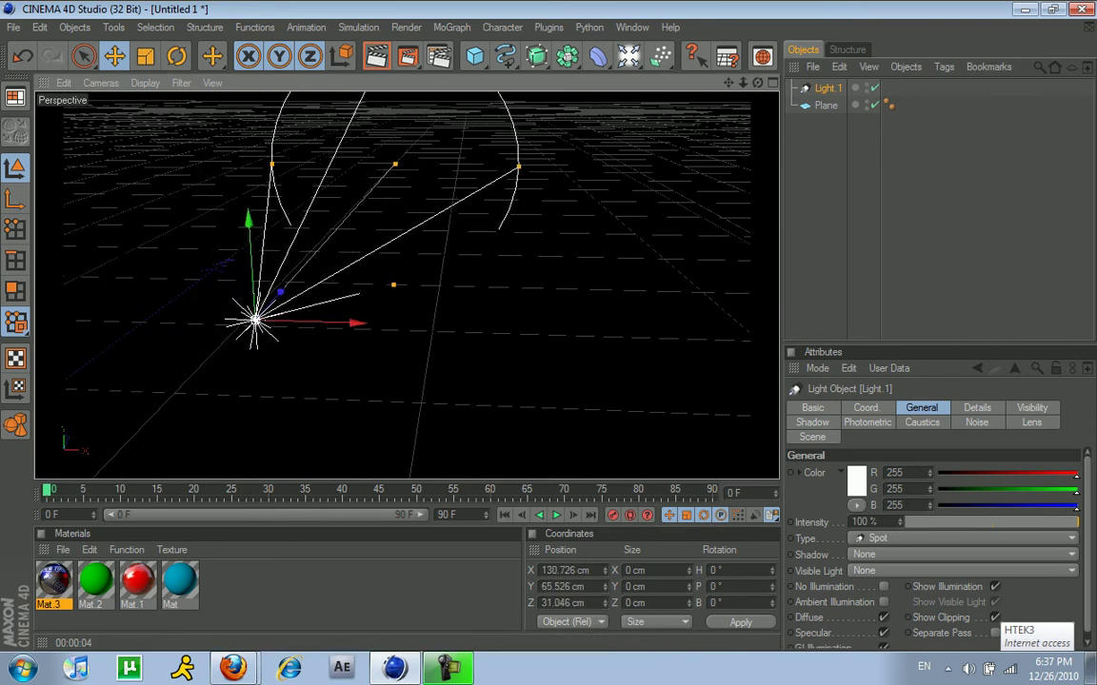
Step: Set the spot light's pitch rotation to -90° so that it points straight down at the plane
{"action": "left_click", "coordinate": [715, 588]}
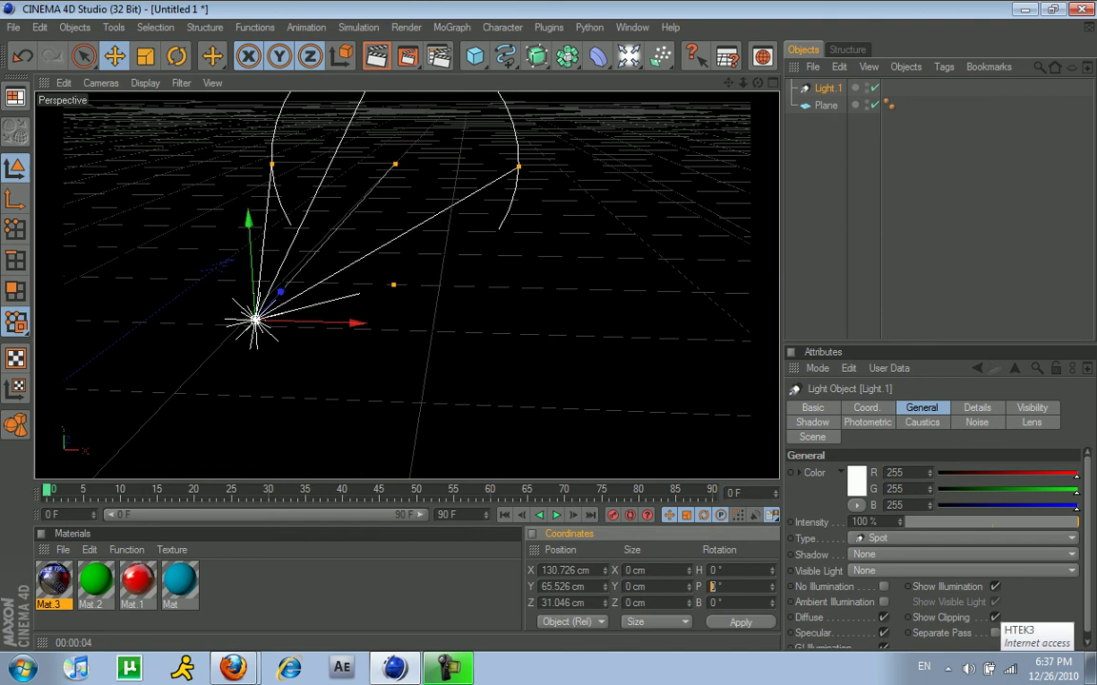
{"action": "type", "text": "90"}
{"action": "key", "text": "Return"}
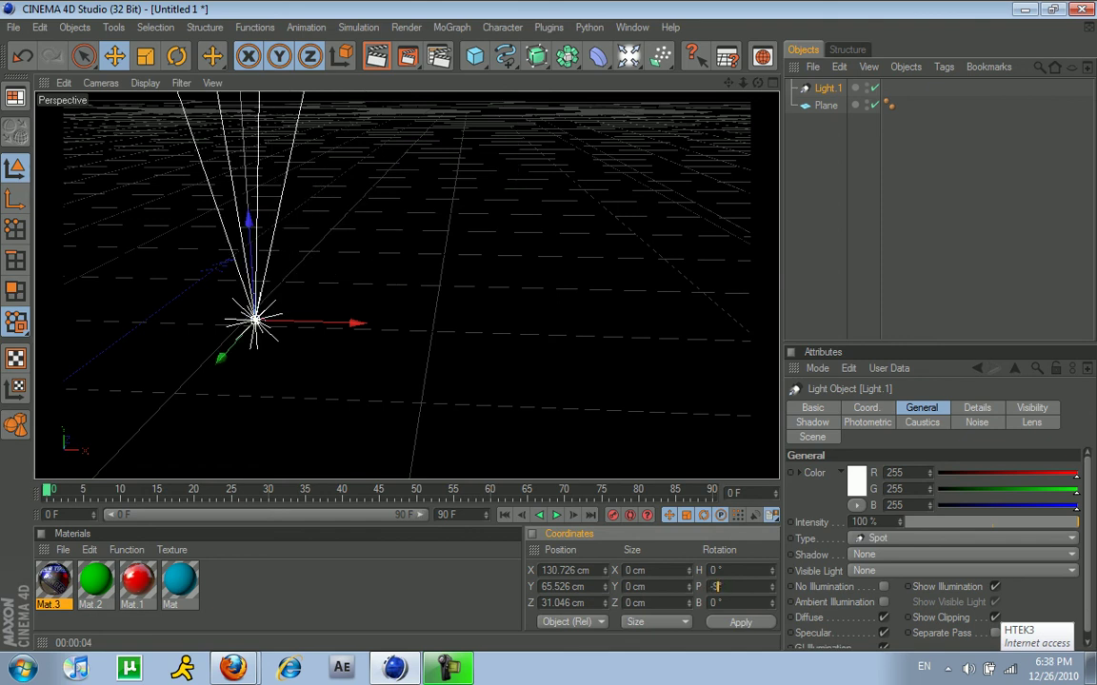
{"action": "key", "text": "Return"}
Step: Raise the spot light to a height of about 600 cm above the plane and render the lit floor
{"action": "left_click_drag", "start_coordinate": [261, 410], "coordinate": [238, 11]}
{"action": "left_click_drag", "start_coordinate": [742, 83], "coordinate": [662, 82]}
{"action": "left_click_drag", "start_coordinate": [361, 276], "coordinate": [357, 174]}
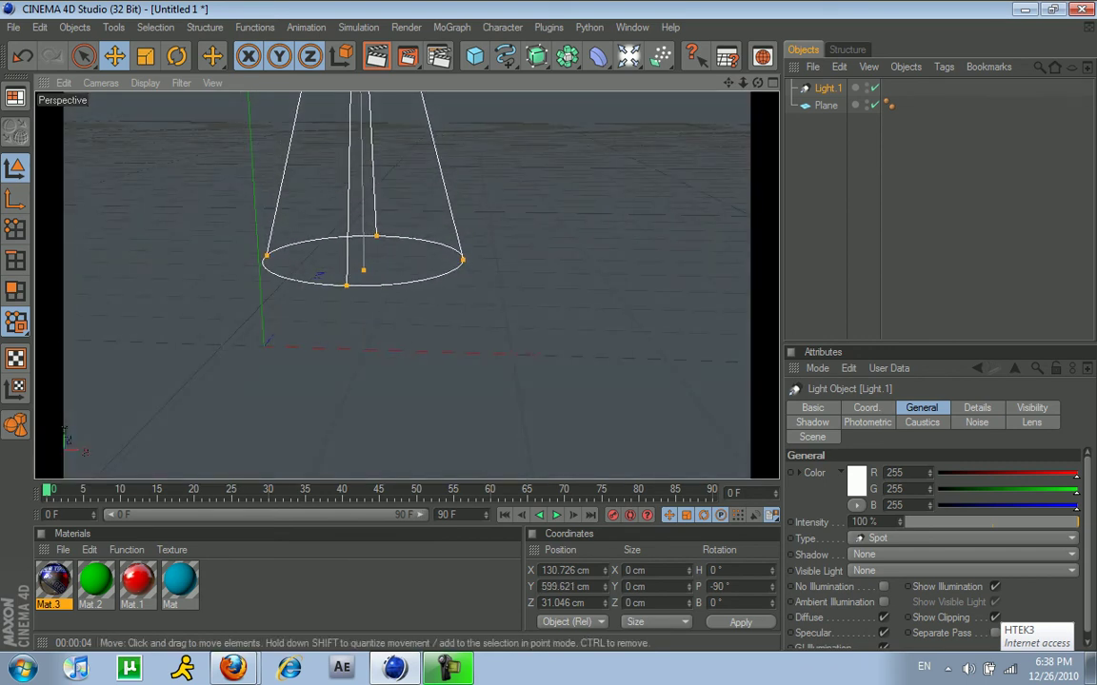
{"action": "left_click", "coordinate": [376, 56]}
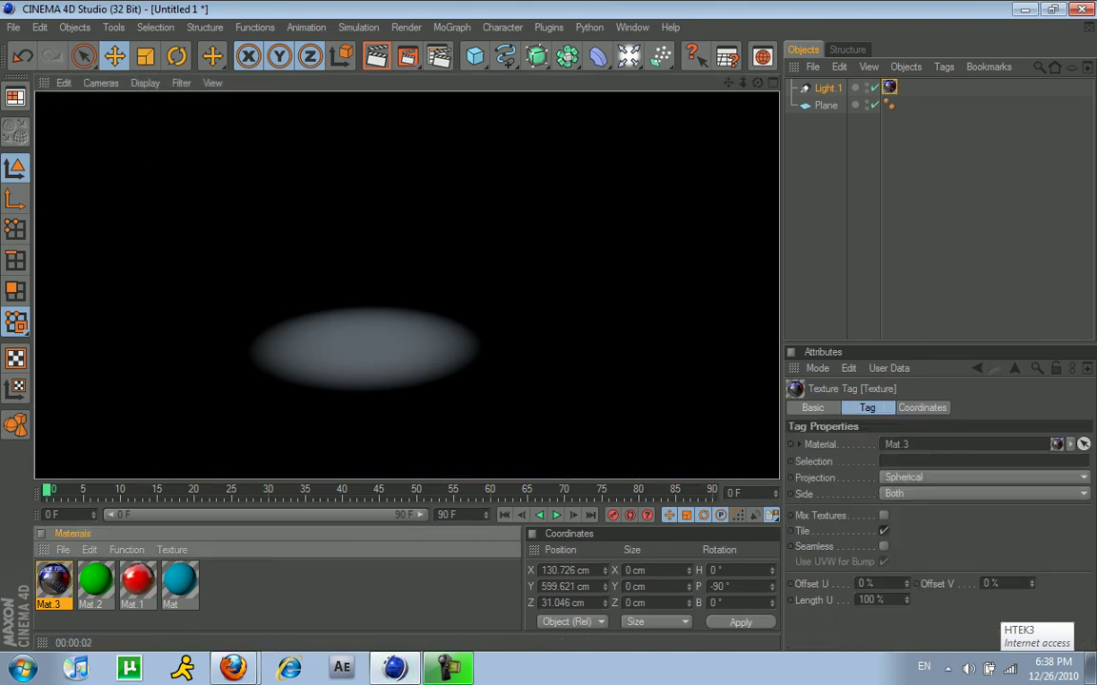
Step: Try applying the Rangers logo material to the spot light and render the view
{"action": "left_click_drag", "start_coordinate": [54, 580], "coordinate": [827, 88]}
{"action": "left_click", "coordinate": [376, 56]}
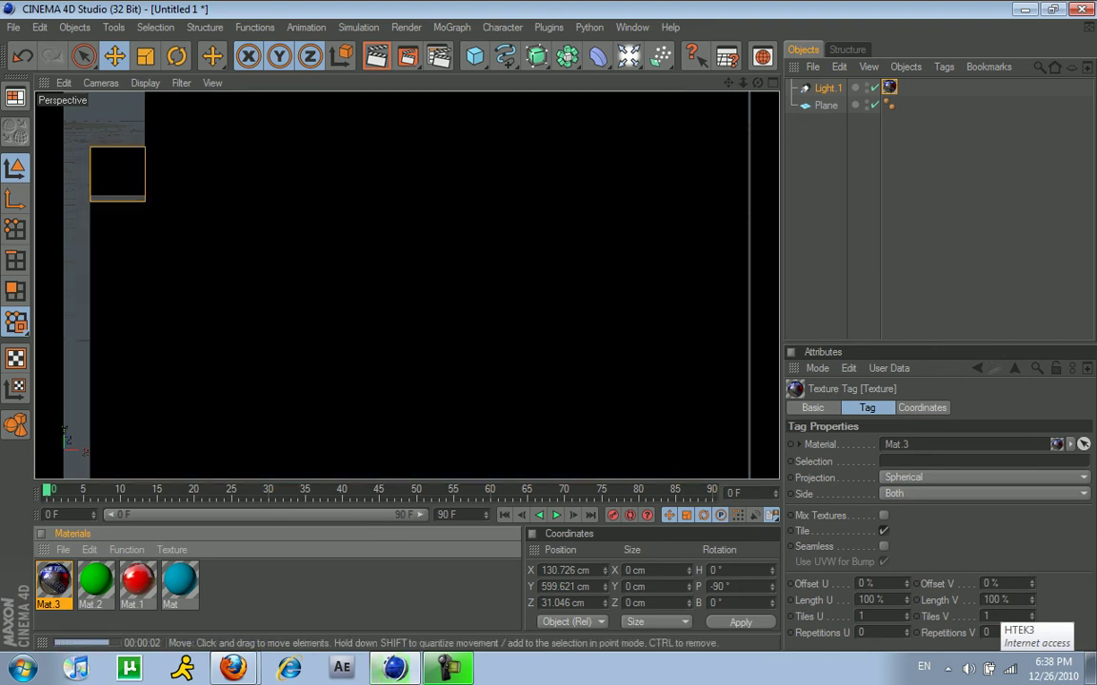
{"action": "left_click", "coordinate": [406, 286]}
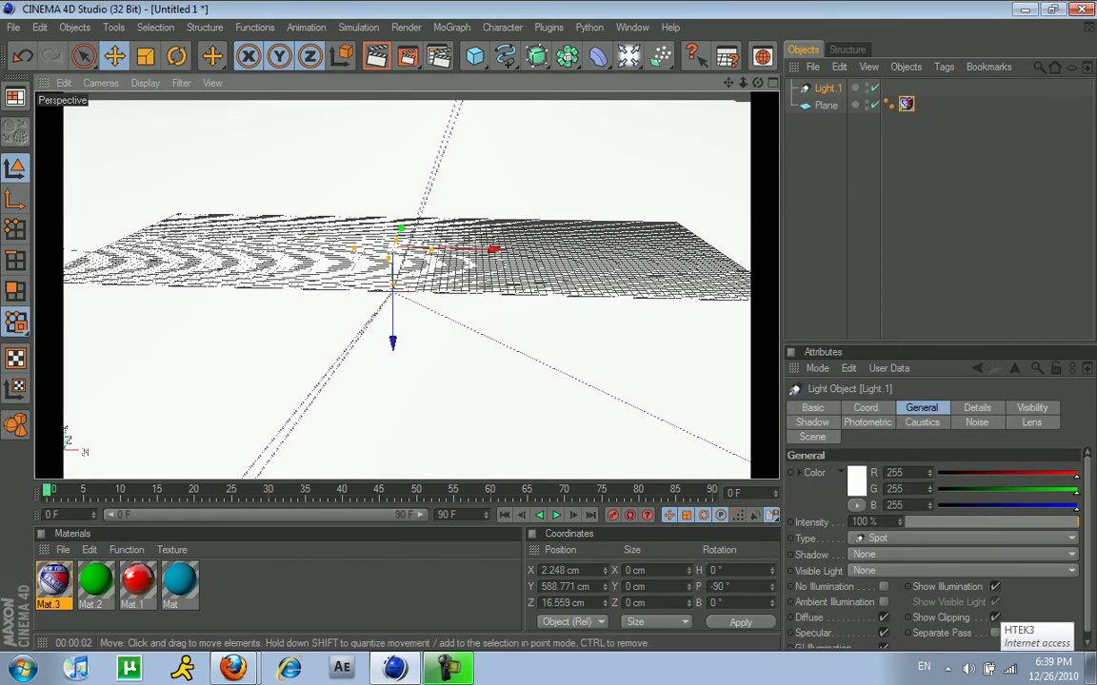
Step: Check the logo texture in the material's Color channel and render the textured plane under the spot light
{"action": "double_click", "coordinate": [54, 580]}
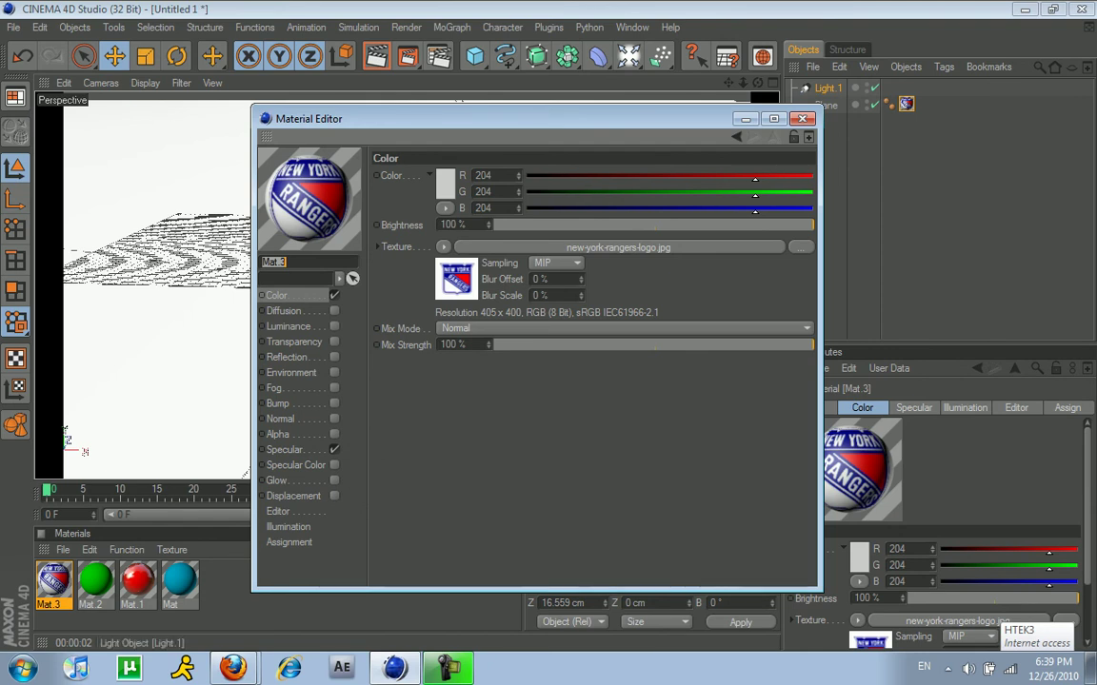
{"action": "left_click", "coordinate": [803, 119]}
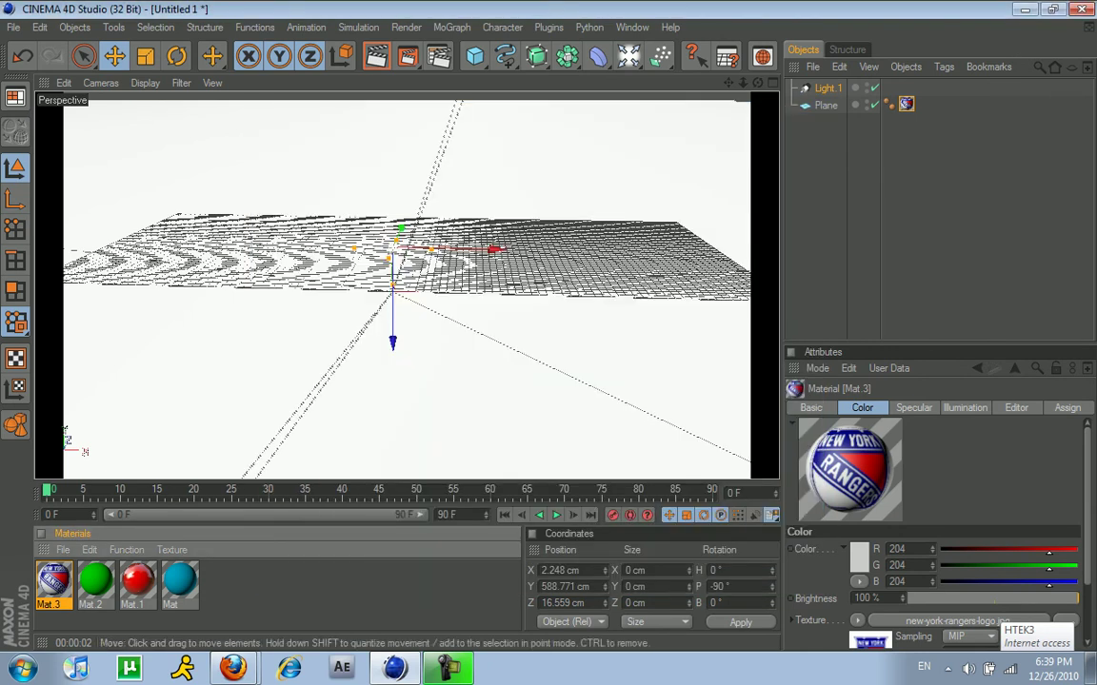
{"action": "left_click", "coordinate": [376, 56]}
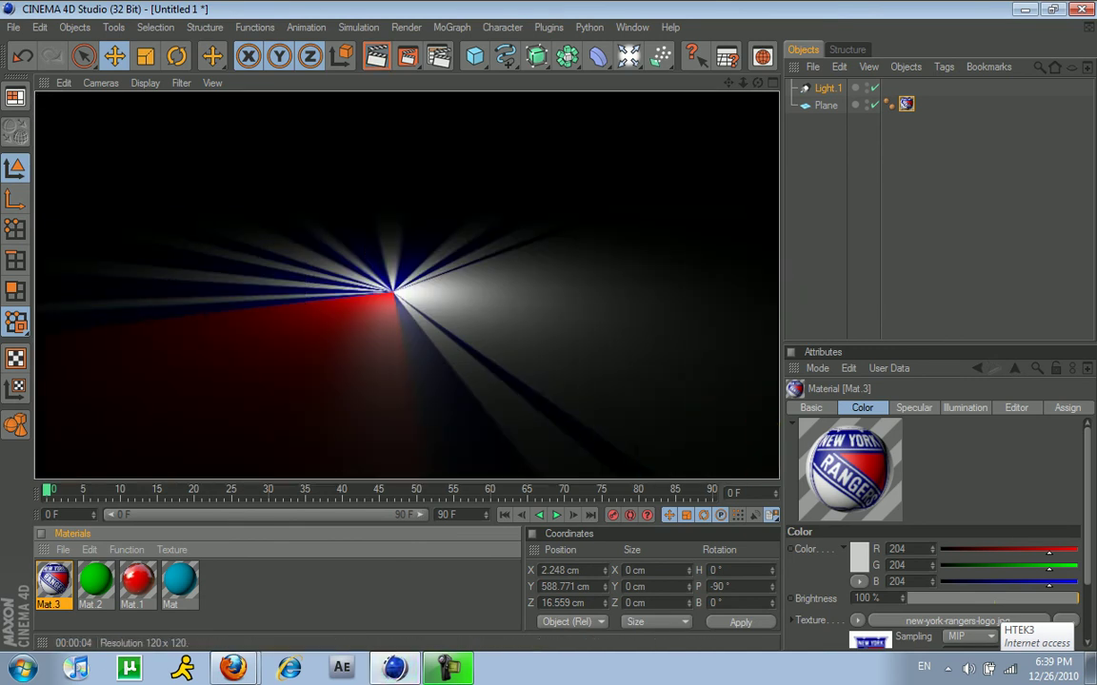
Step: Delete the spot light, the plane and all four materials to empty the scene
{"action": "left_click_drag", "start_coordinate": [805, 185], "coordinate": [835, 78]}
{"action": "key", "text": "Delete"}
{"action": "left_click_drag", "start_coordinate": [227, 586], "coordinate": [38, 561]}
{"action": "key", "text": "Delete"}
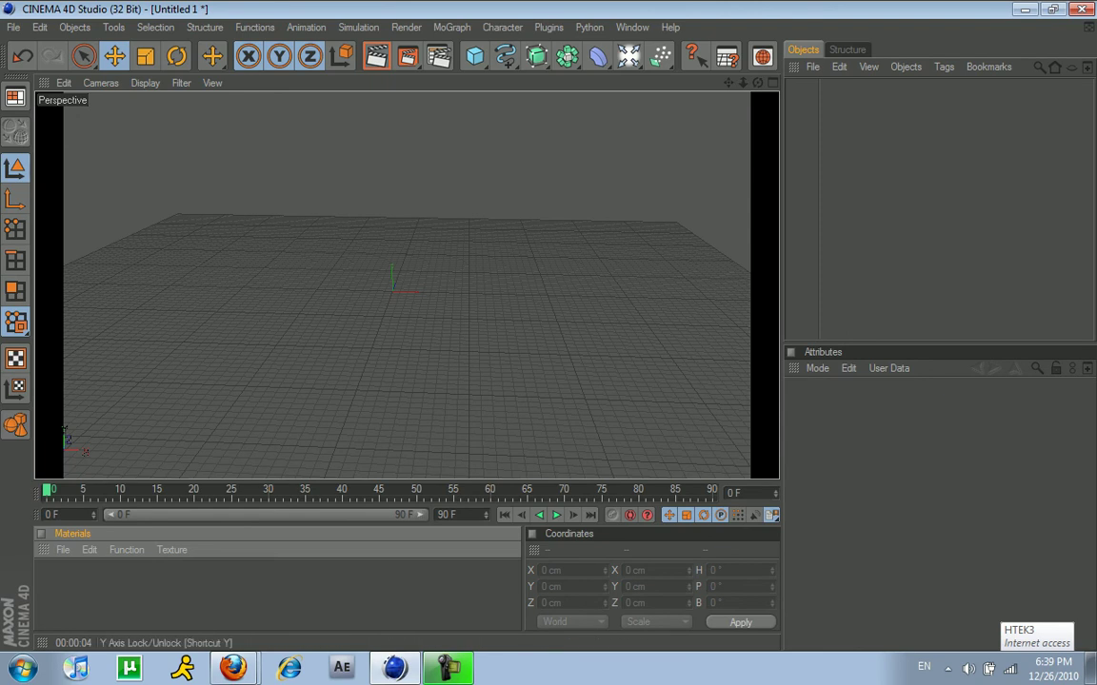
Step: Add a new MoText object to the empty scene, viewed from closer to the origin
{"action": "left_click_drag", "start_coordinate": [742, 83], "coordinate": [857, 83]}
{"action": "left_click", "coordinate": [452, 28]}
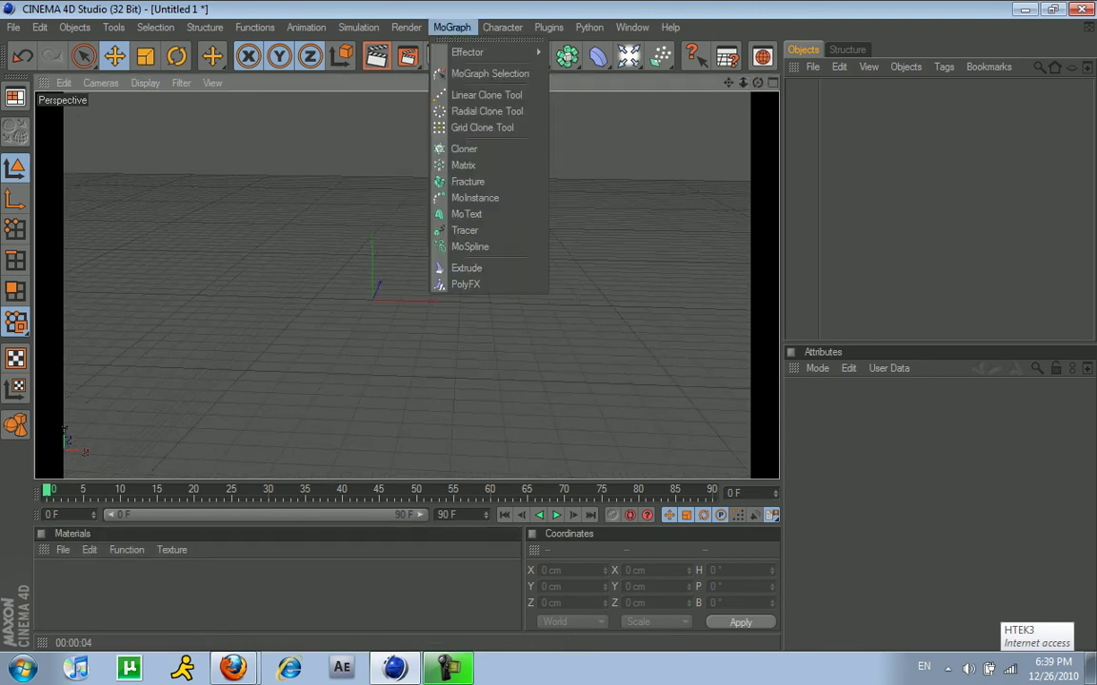
{"action": "left_click", "coordinate": [467, 215]}
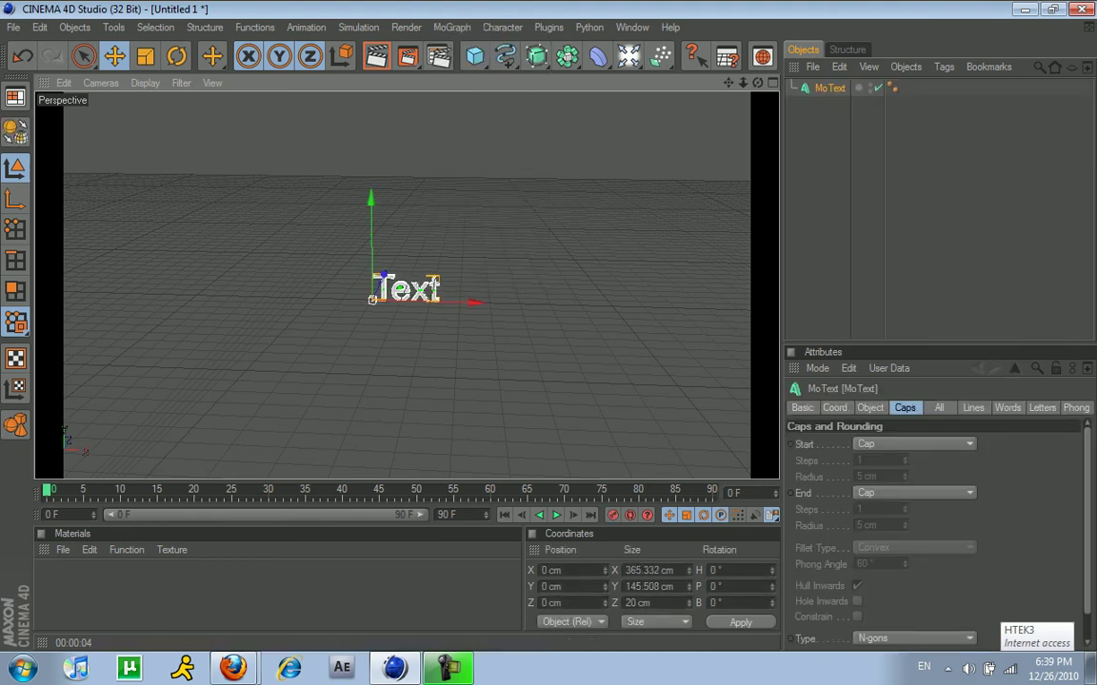
Step: Create a new material, load a Gradient shader into its Color channel's texture and open the gradient settings
{"action": "left_click_drag", "start_coordinate": [742, 83], "coordinate": [856, 83]}
{"action": "double_click", "coordinate": [238, 595]}
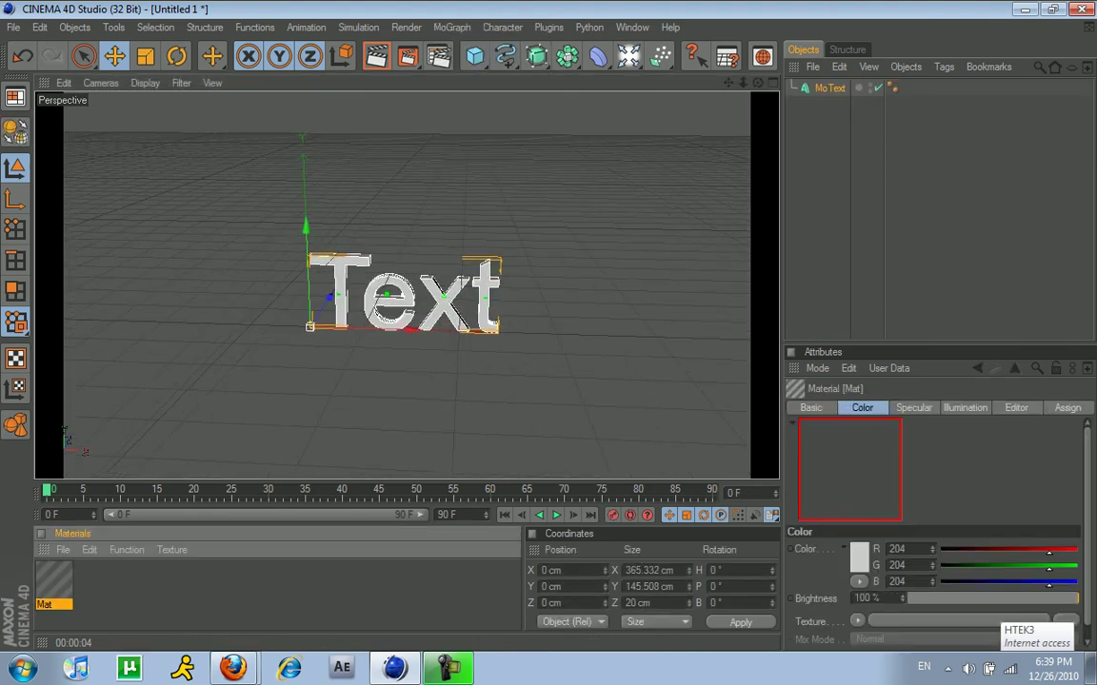
{"action": "double_click", "coordinate": [54, 580]}
{"action": "left_click", "coordinate": [443, 247]}
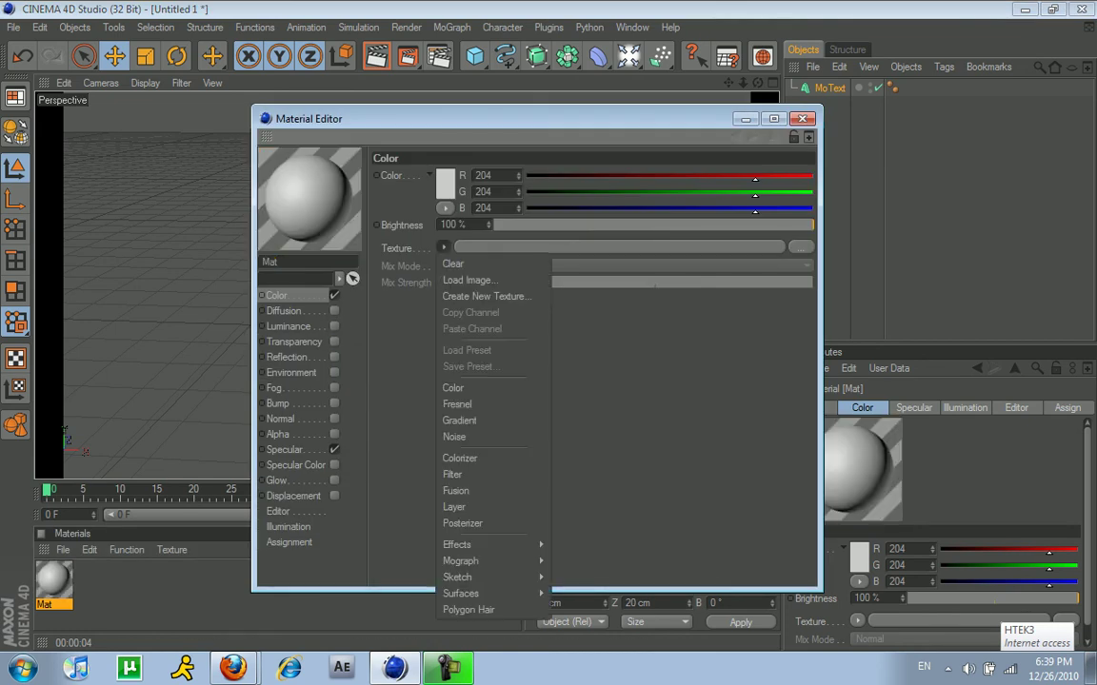
{"action": "left_click", "coordinate": [467, 398]}
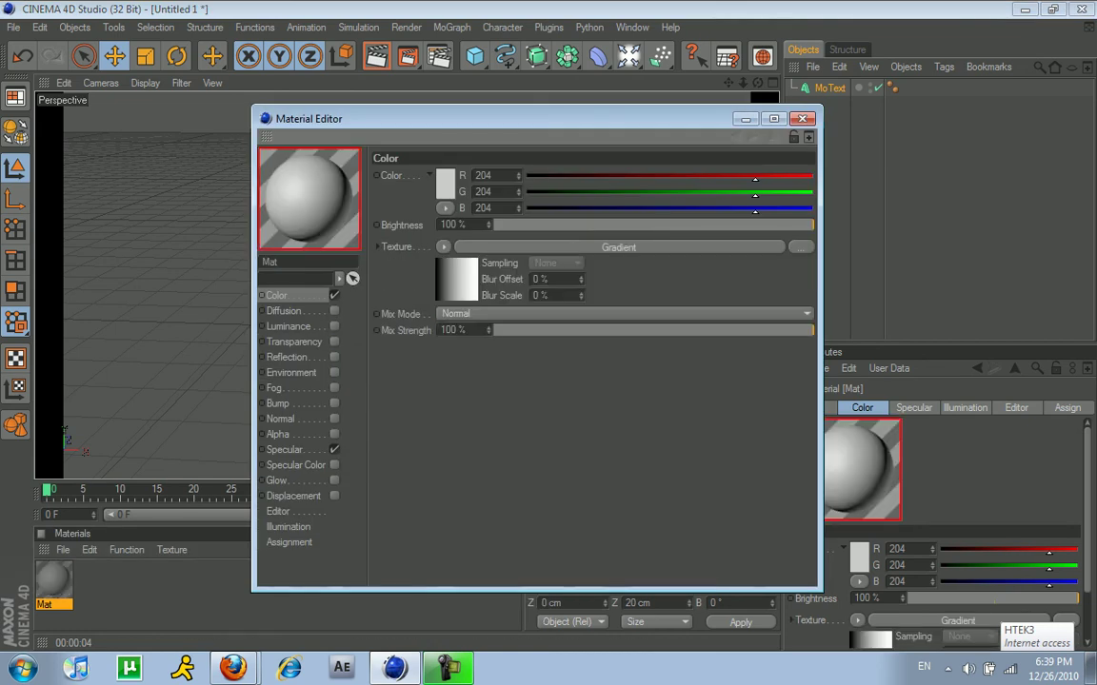
{"action": "left_click", "coordinate": [457, 279]}
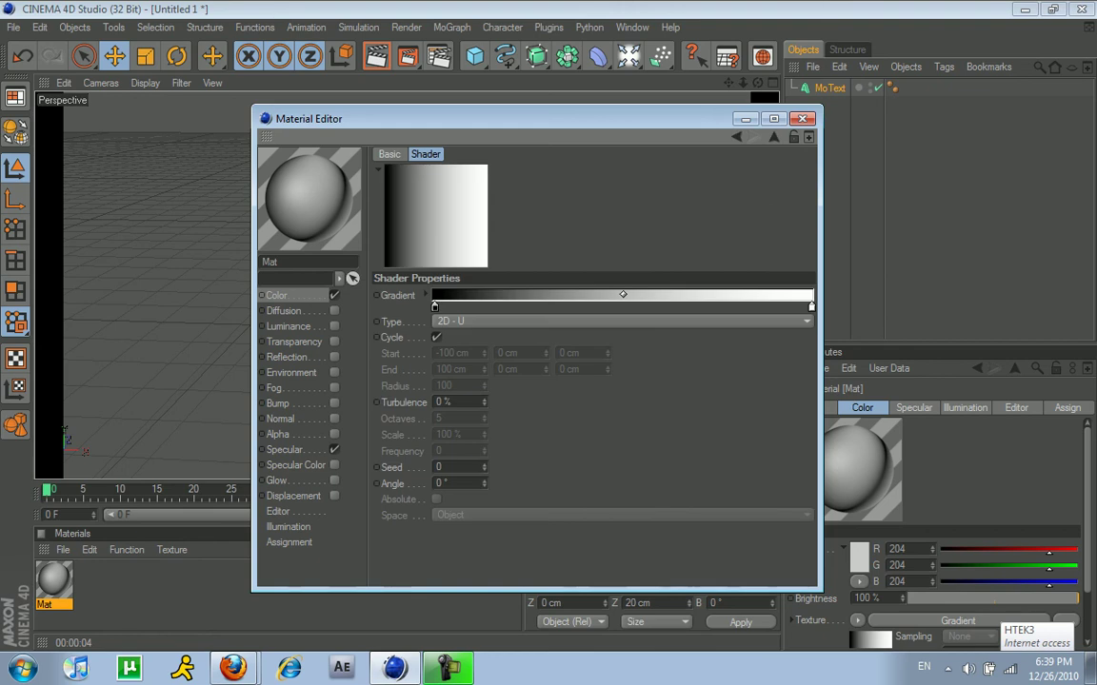
Step: Add three extra knots along the gradient and move the third one beside the second
{"action": "double_click", "coordinate": [465, 306]}
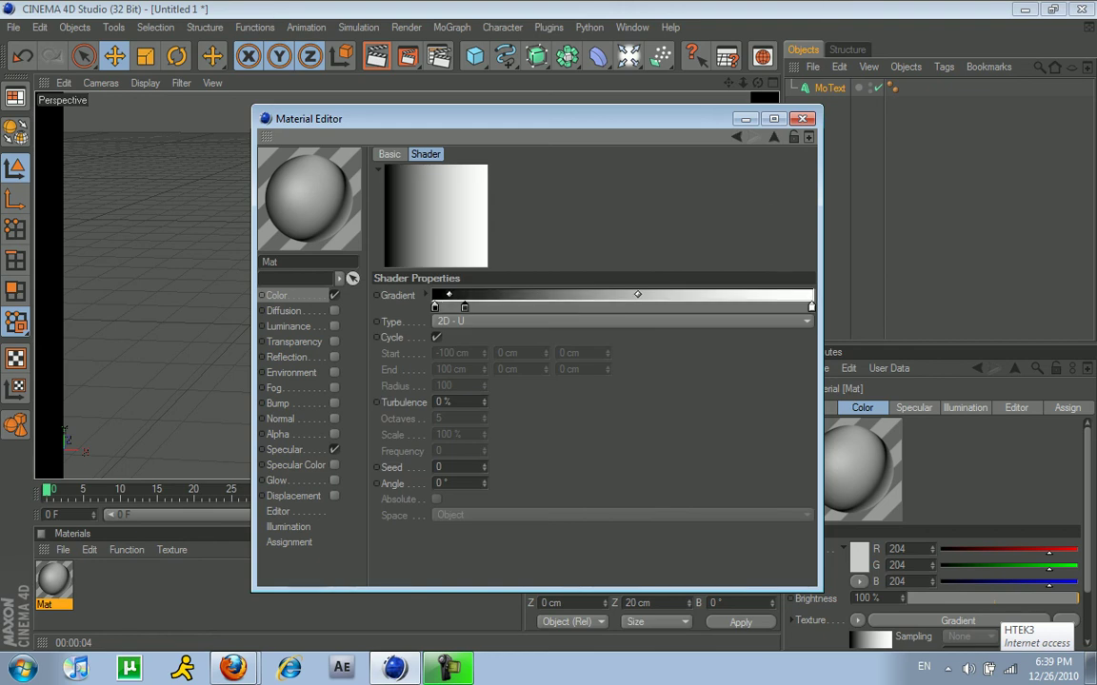
{"action": "left_click", "coordinate": [436, 390]}
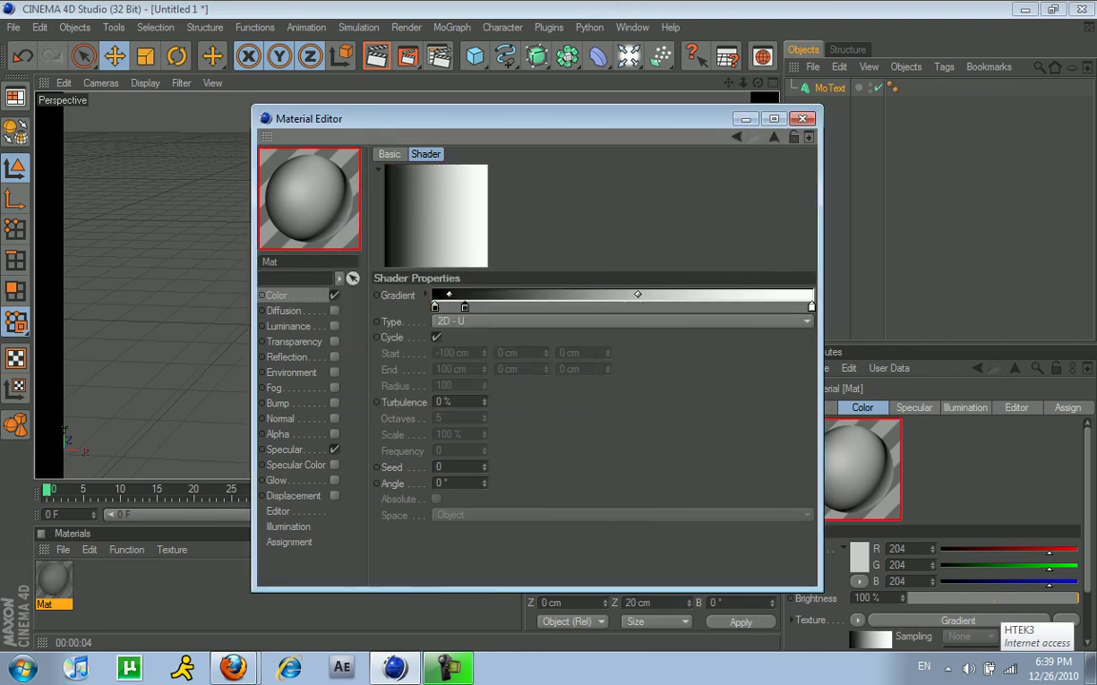
{"action": "left_click", "coordinate": [530, 307]}
{"action": "left_click", "coordinate": [574, 306]}
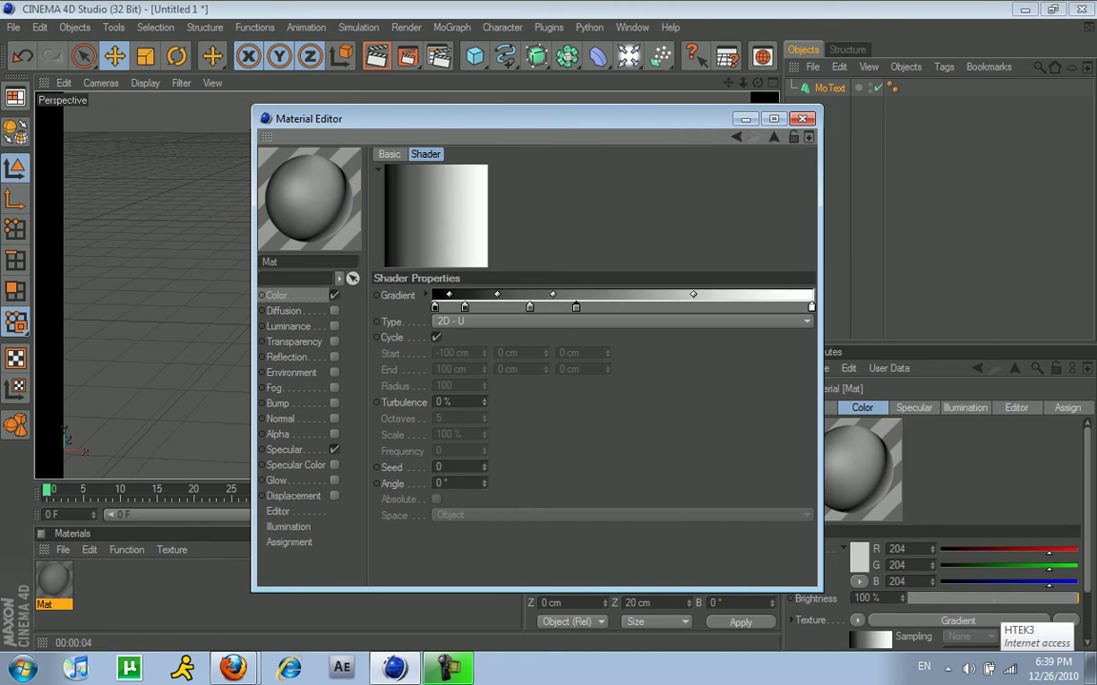
{"action": "left_click_drag", "start_coordinate": [575, 306], "coordinate": [521, 306]}
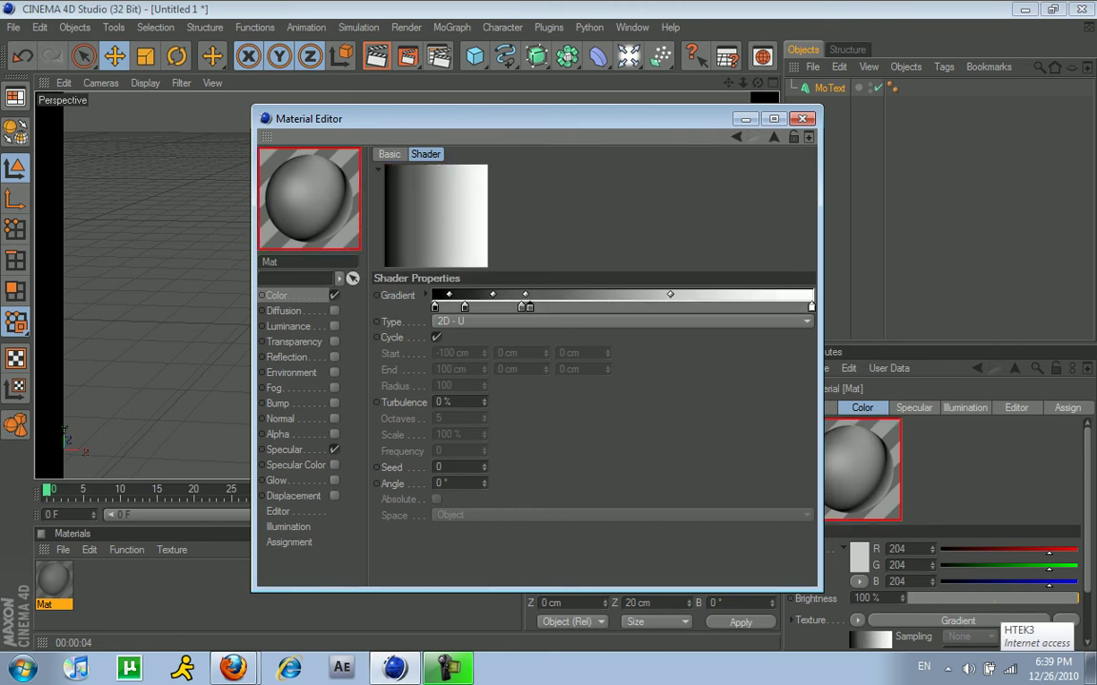
Step: Remove the extra knots from the gradient, leaving only the two end knots
{"action": "left_click", "coordinate": [516, 306]}
{"action": "key", "text": "Delete"}
{"action": "left_click", "coordinate": [470, 307]}
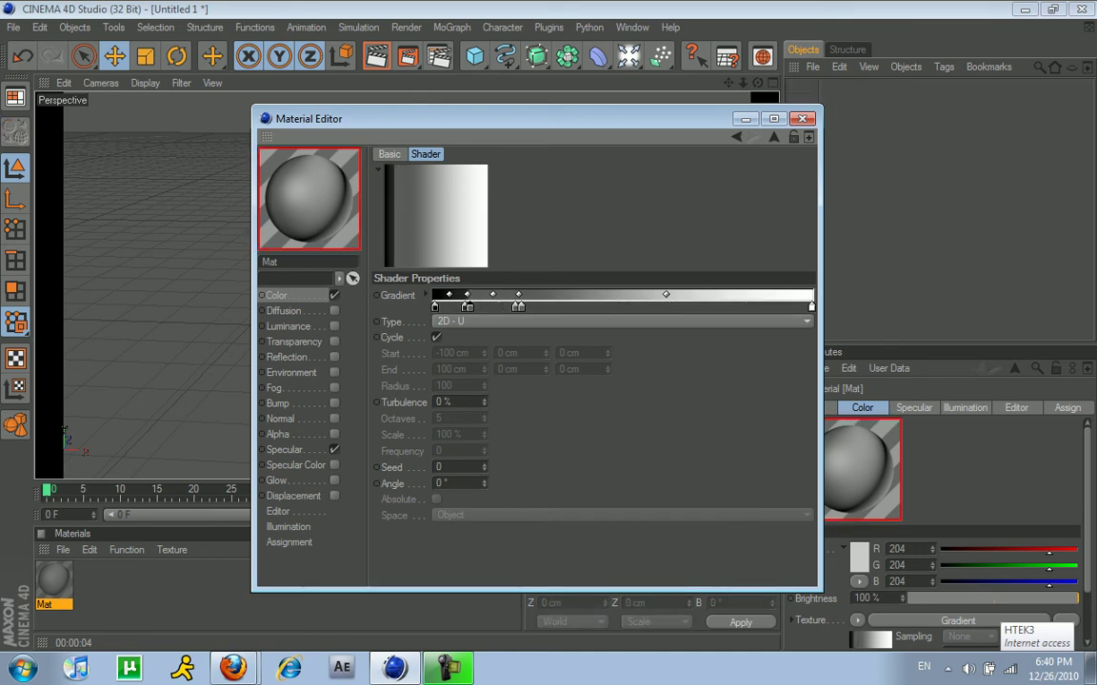
{"action": "left_click_drag", "start_coordinate": [521, 306], "coordinate": [515, 342]}
{"action": "left_click_drag", "start_coordinate": [466, 306], "coordinate": [467, 342]}
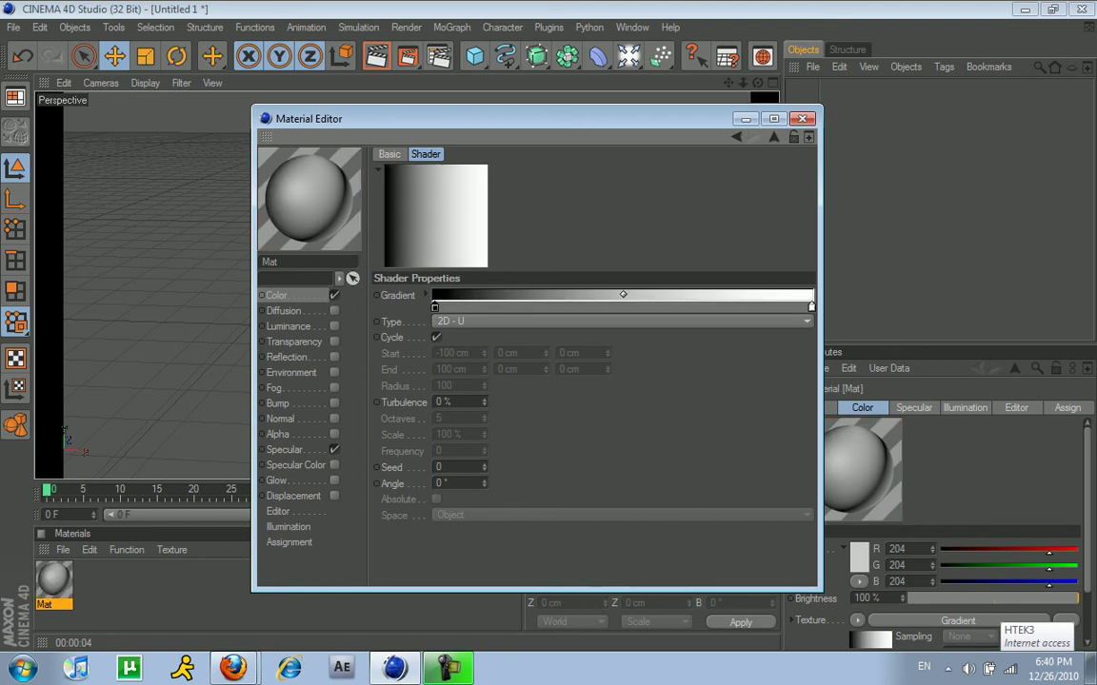
Step: Set the gradient's black start knot to green with hue 164° and RGB 14, 180, 136
{"action": "double_click", "coordinate": [435, 306]}
{"action": "type", "text": "164"}
{"action": "key", "text": "Return"}
{"action": "left_click", "coordinate": [444, 288]}
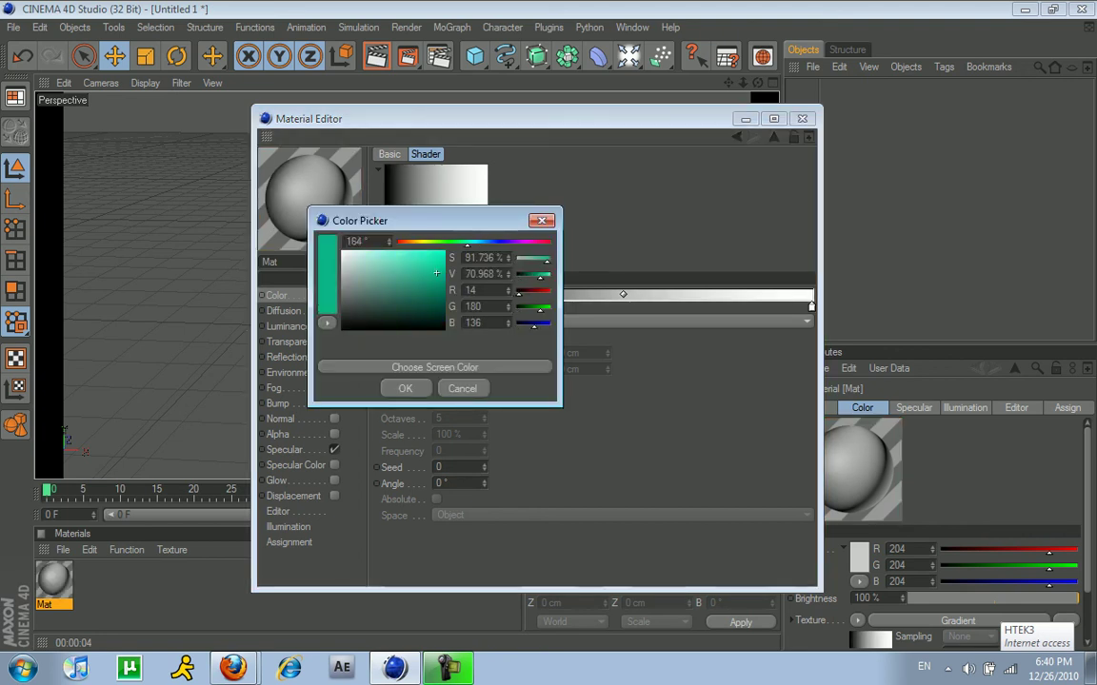
{"action": "left_click", "coordinate": [404, 388]}
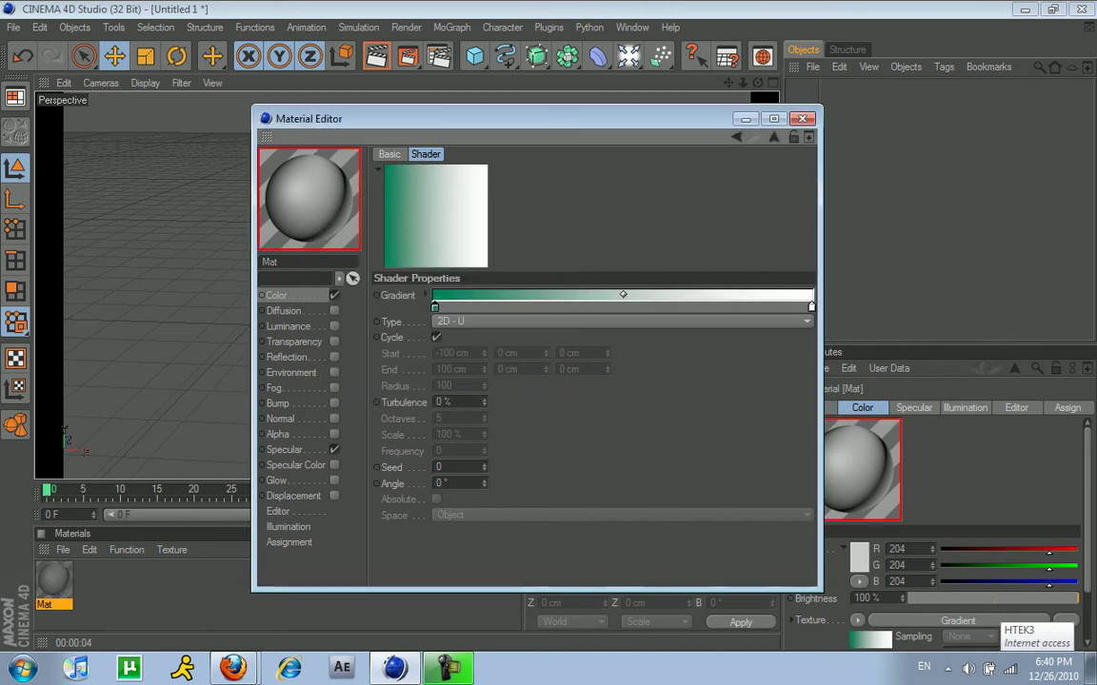
Step: Set the gradient's white end knot to blue with RGB 0, 0, 255 and close the material settings
{"action": "double_click", "coordinate": [810, 306]}
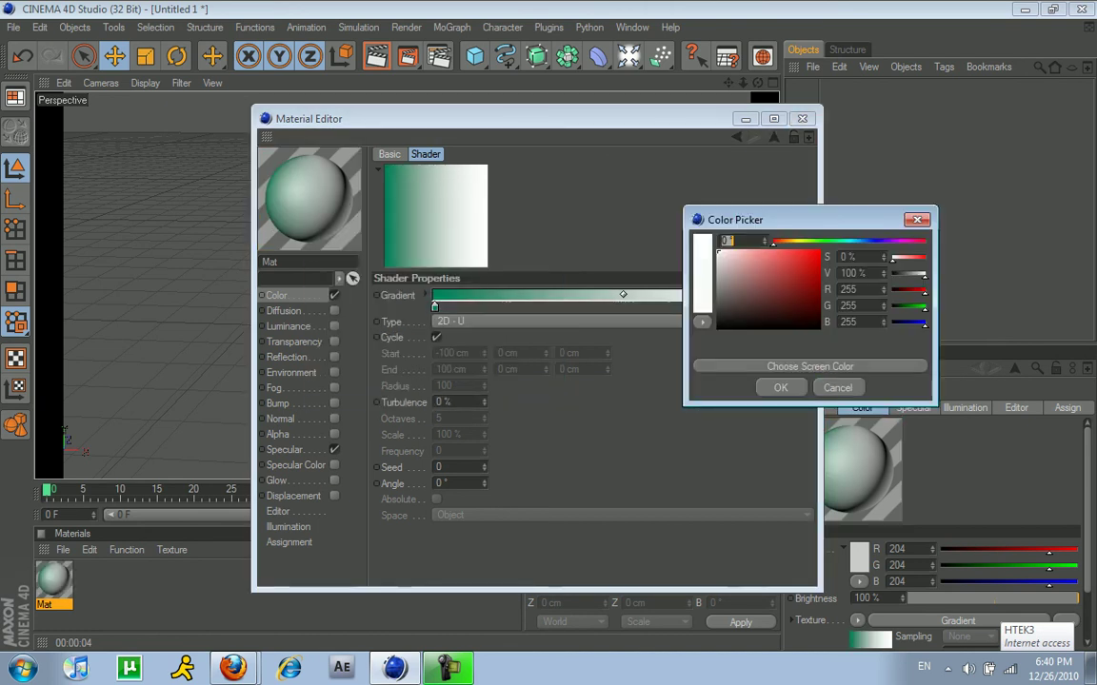
{"action": "left_click_drag", "start_coordinate": [924, 306], "coordinate": [926, 274]}
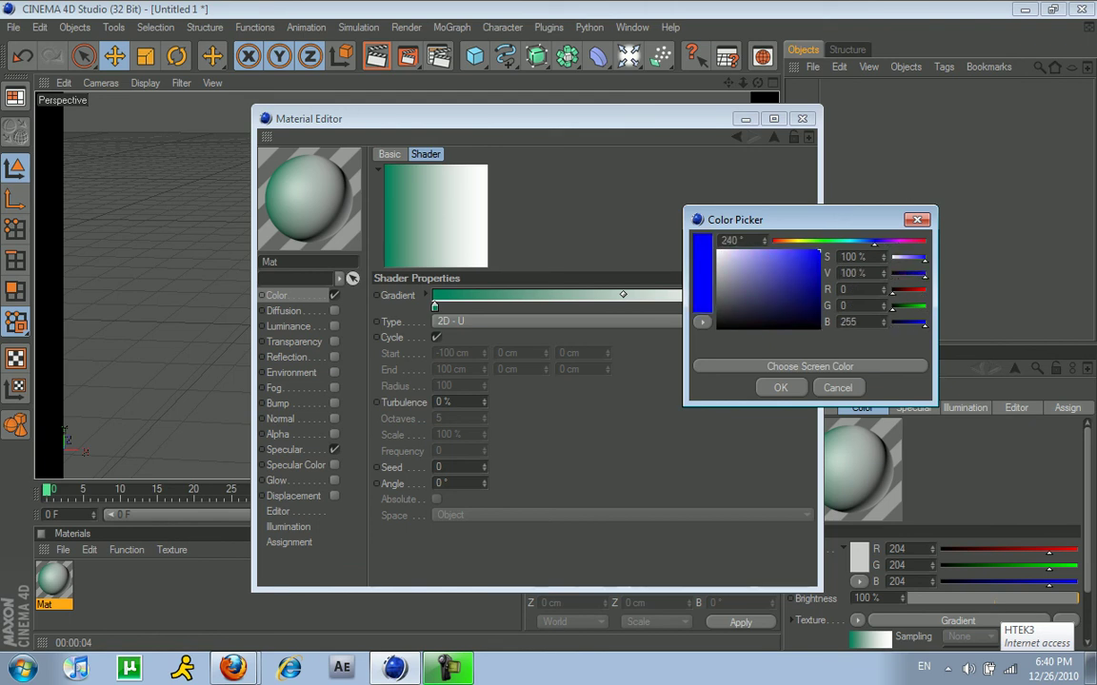
{"action": "left_click", "coordinate": [780, 387]}
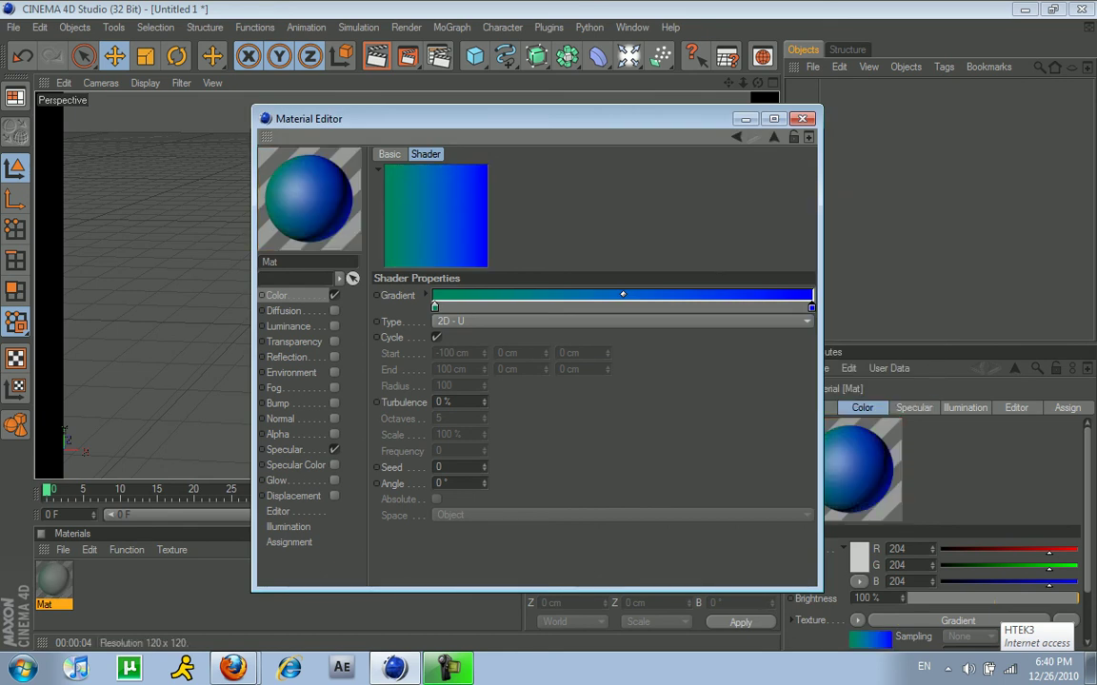
{"action": "left_click", "coordinate": [802, 119]}
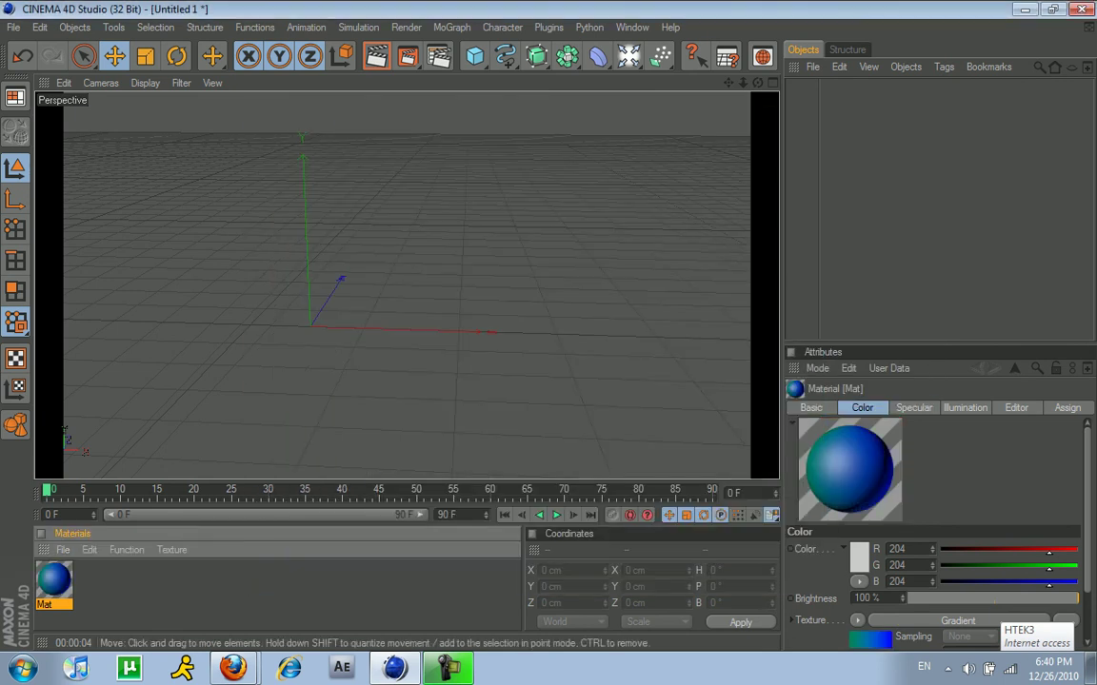
Step: Add a MoText object with the gradient material applied and render a closer view of it
{"action": "left_click", "coordinate": [451, 27]}
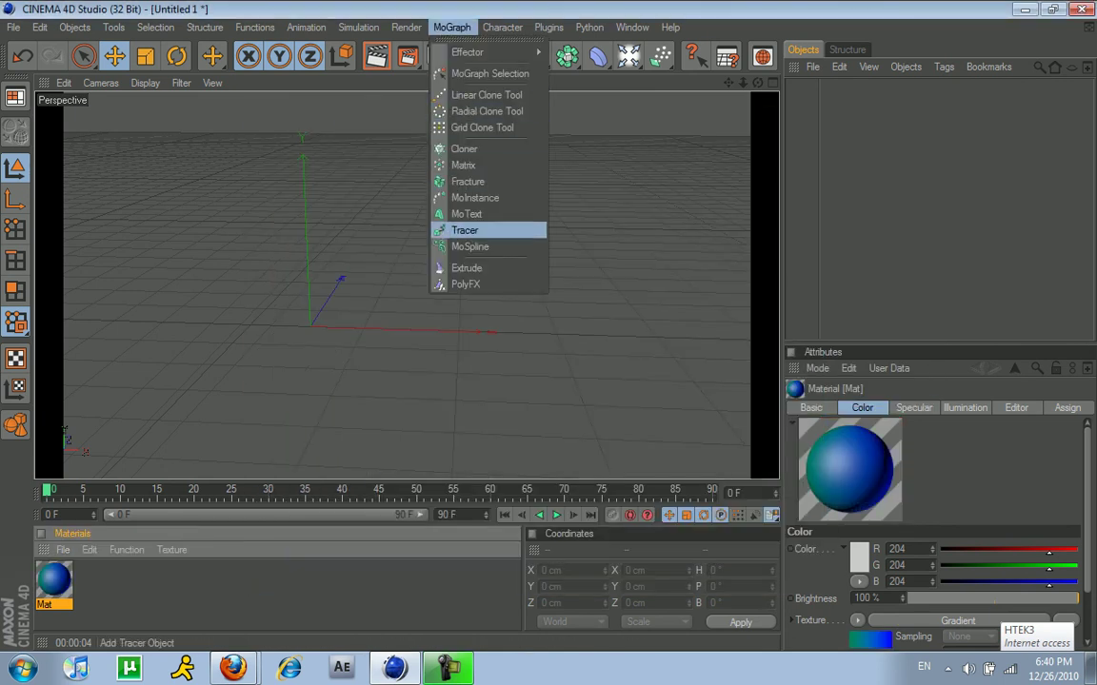
{"action": "left_click", "coordinate": [466, 214]}
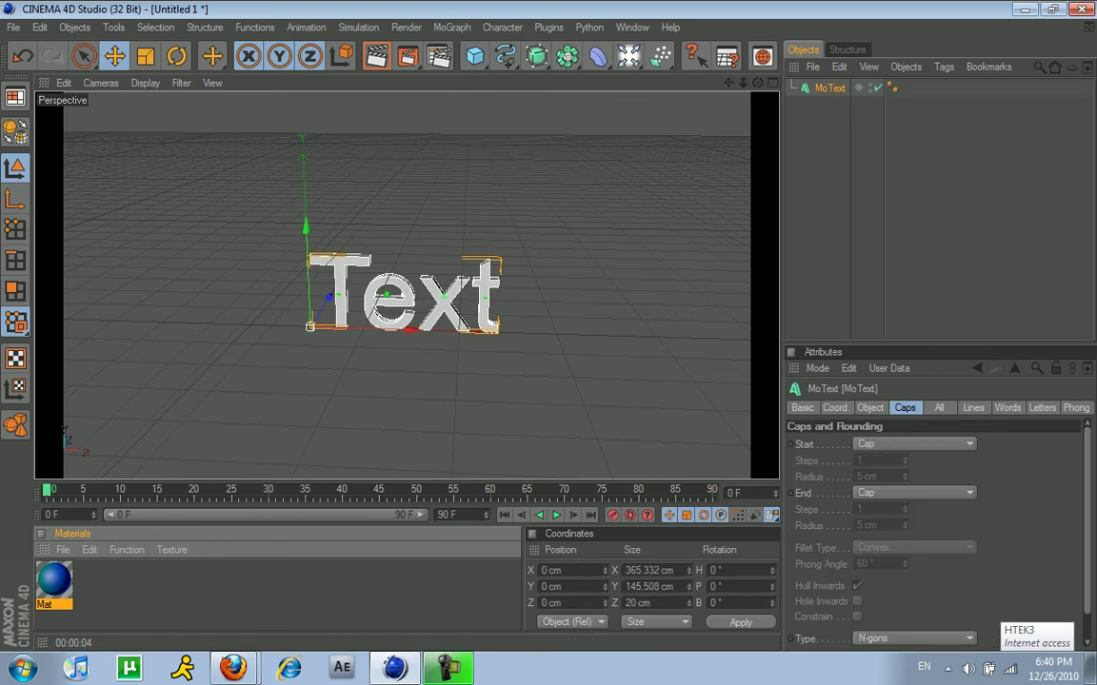
{"action": "left_click_drag", "start_coordinate": [55, 580], "coordinate": [340, 286]}
{"action": "left_click_drag", "start_coordinate": [742, 83], "coordinate": [852, 82]}
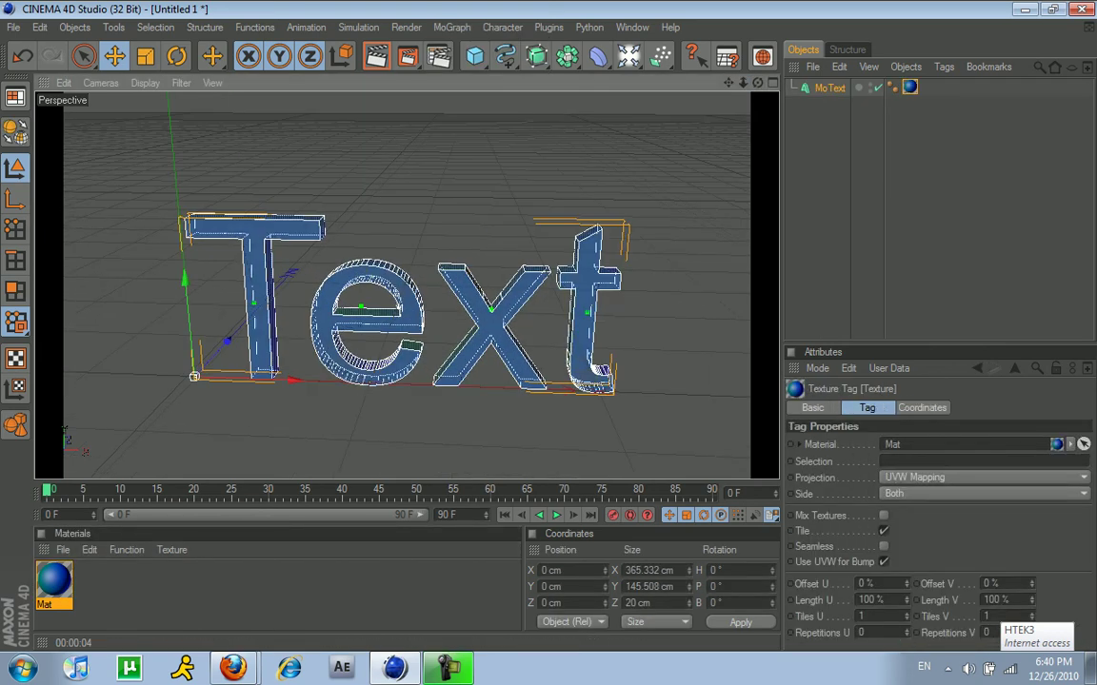
{"action": "left_click", "coordinate": [377, 56]}
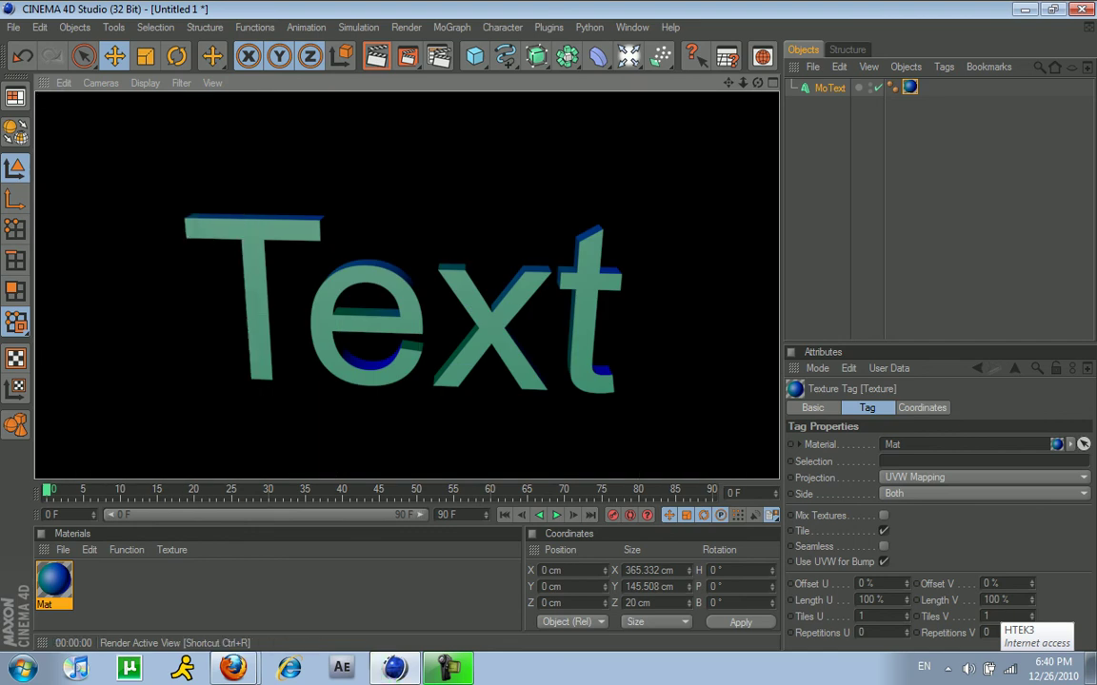
Step: Try the 2D - U, 2D - V and 2D - Diagonal types on the material's color gradient
{"action": "double_click", "coordinate": [55, 580]}
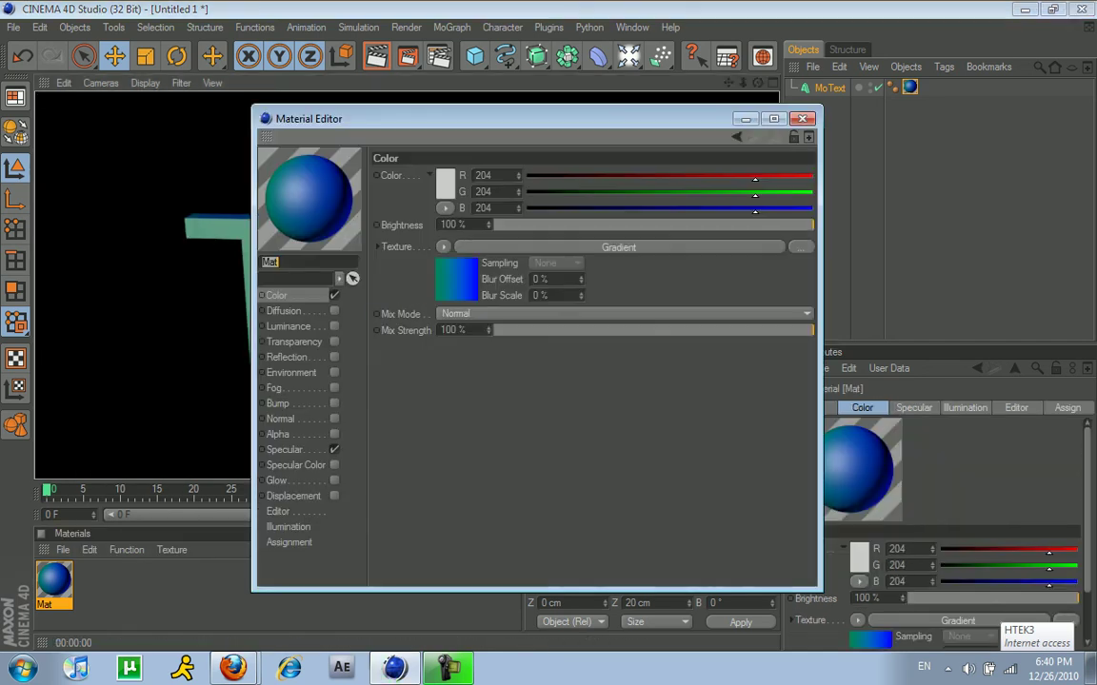
{"action": "left_click", "coordinate": [618, 246]}
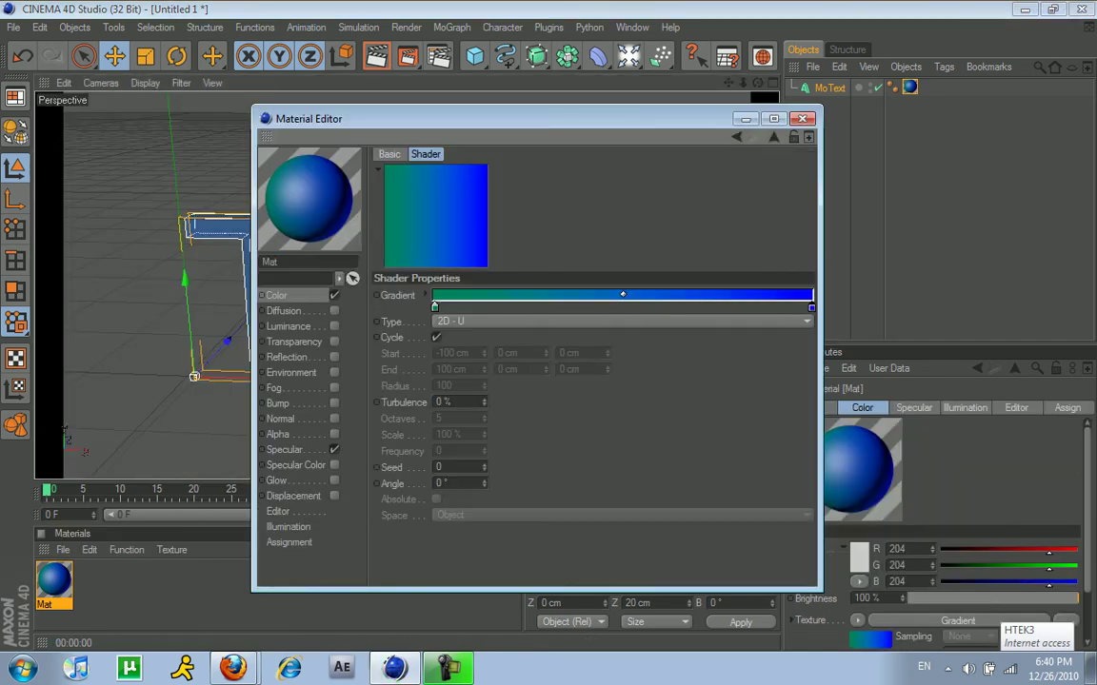
{"action": "left_click", "coordinate": [623, 322]}
{"action": "left_click", "coordinate": [623, 338]}
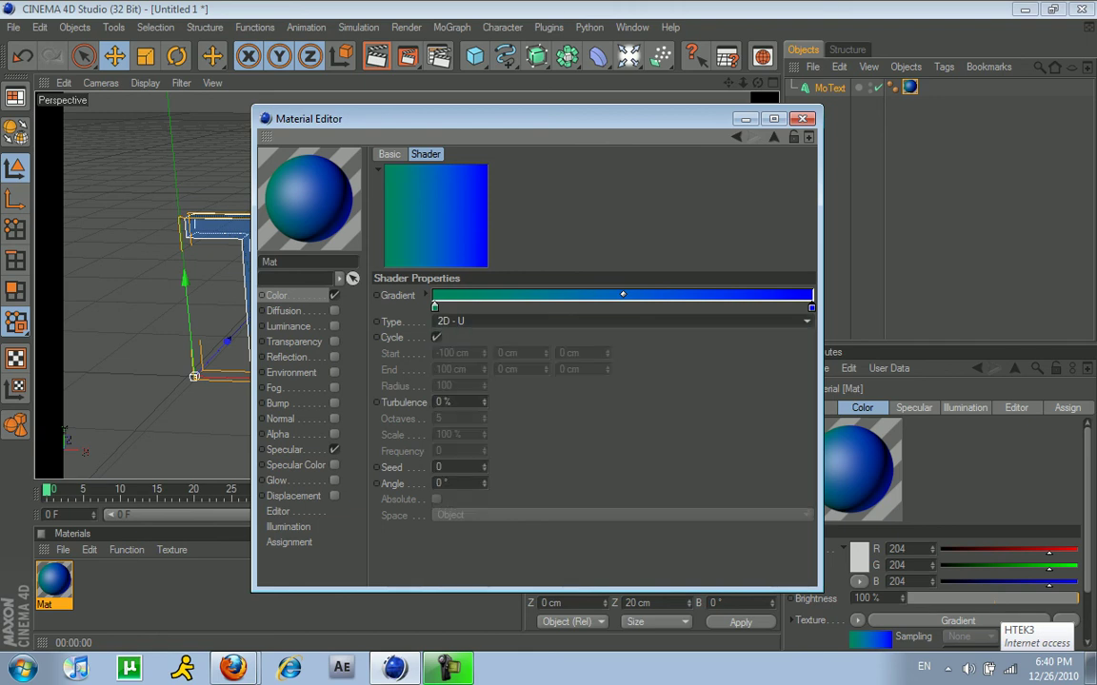
{"action": "left_click", "coordinate": [622, 322]}
{"action": "left_click", "coordinate": [623, 353]}
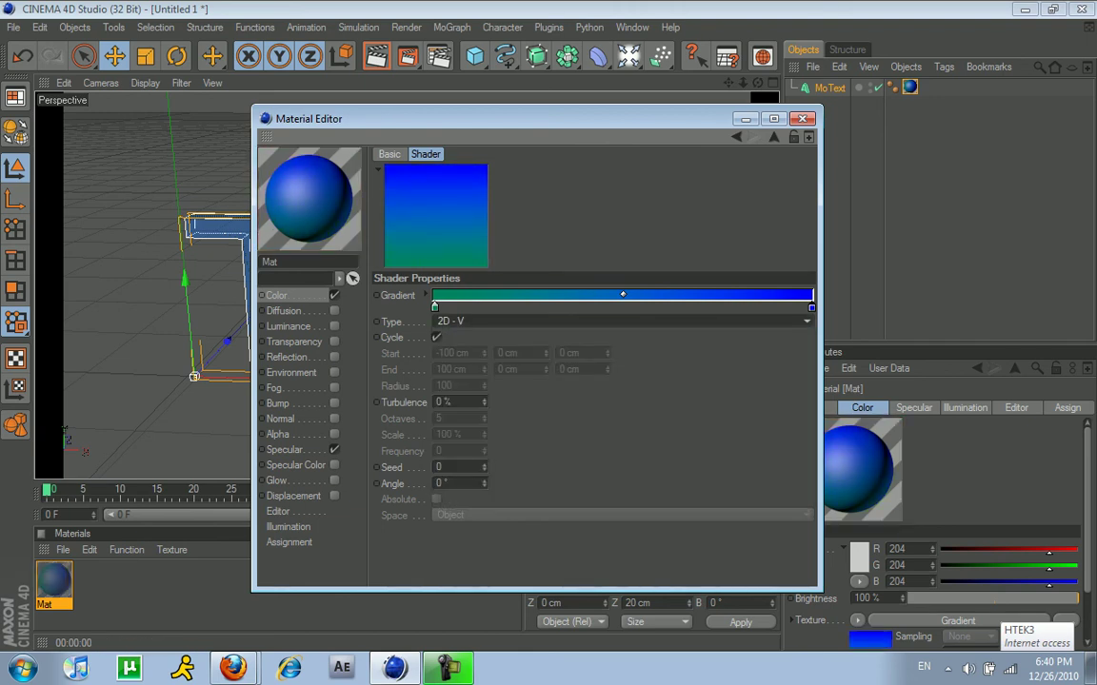
{"action": "left_click", "coordinate": [622, 322]}
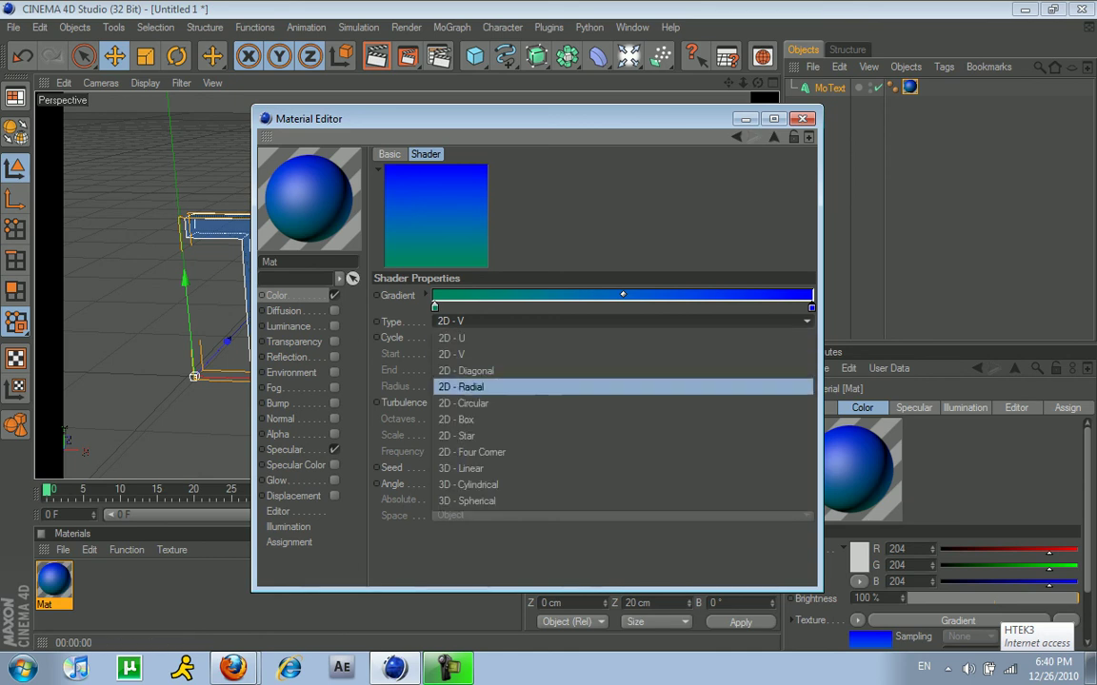
{"action": "left_click", "coordinate": [622, 370]}
{"action": "left_click", "coordinate": [622, 322]}
{"action": "left_click", "coordinate": [623, 385]}
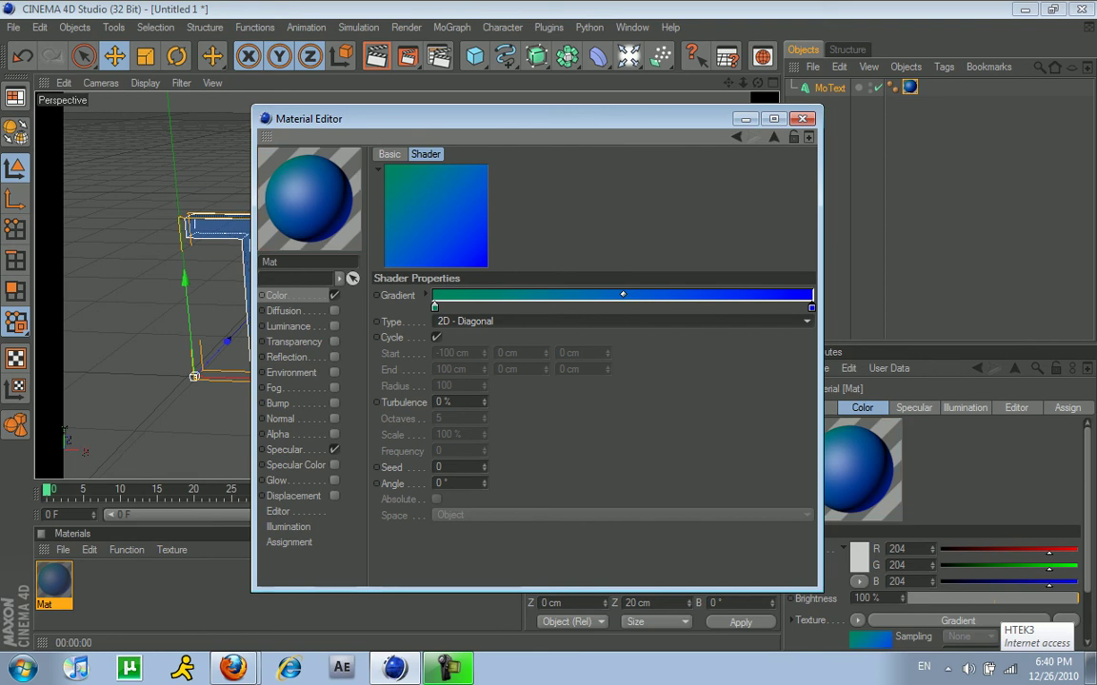
Step: Set the color gradient's type to 2D - Star and render the text
{"action": "left_click", "coordinate": [623, 321]}
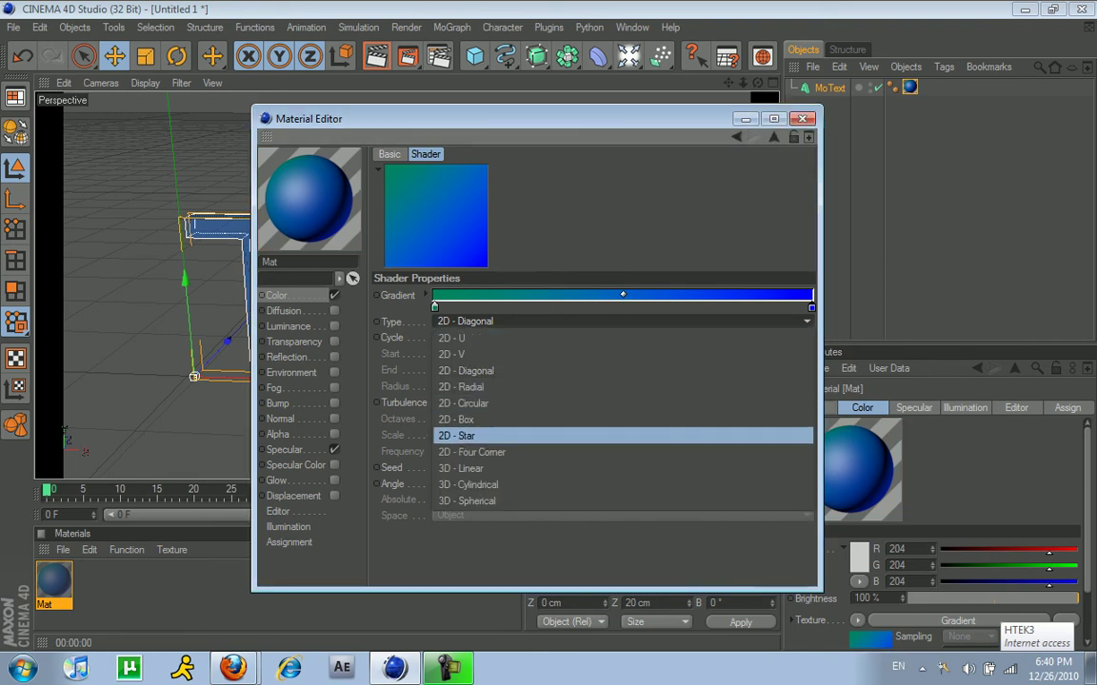
{"action": "left_click", "coordinate": [622, 435]}
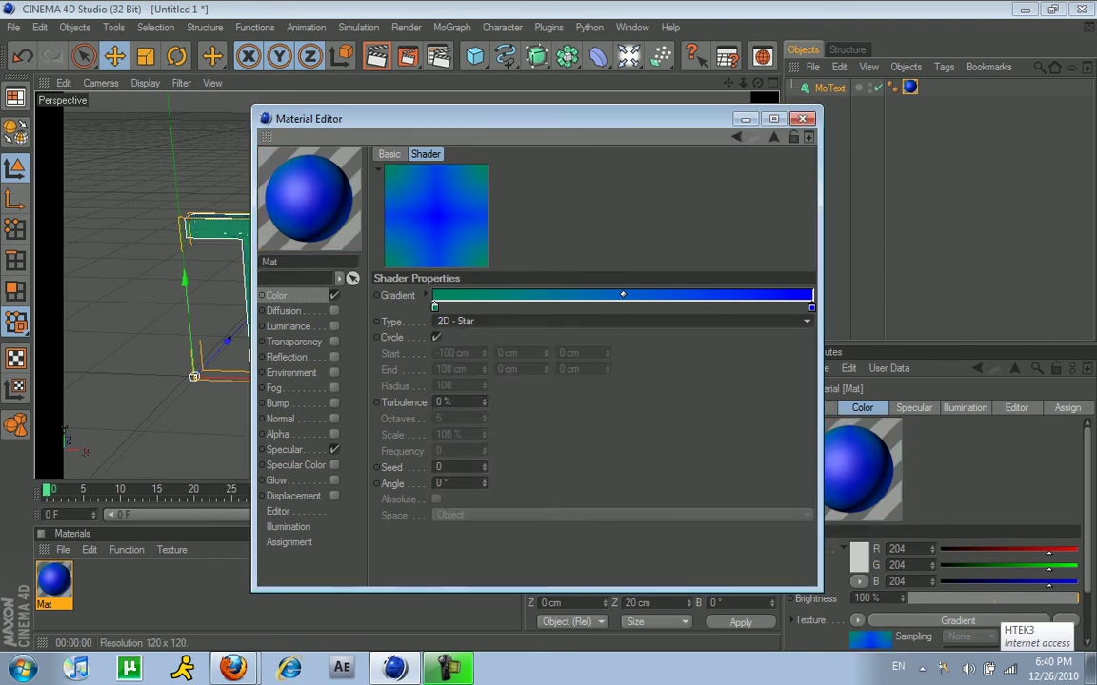
{"action": "left_click", "coordinate": [802, 119]}
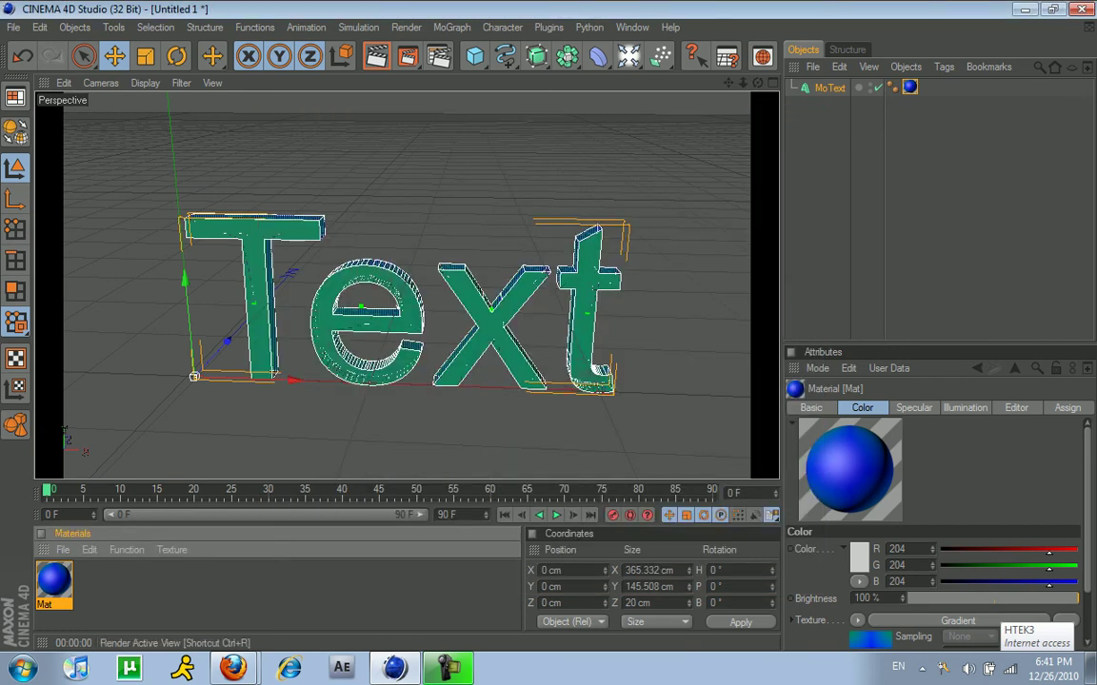
{"action": "left_click", "coordinate": [377, 56]}
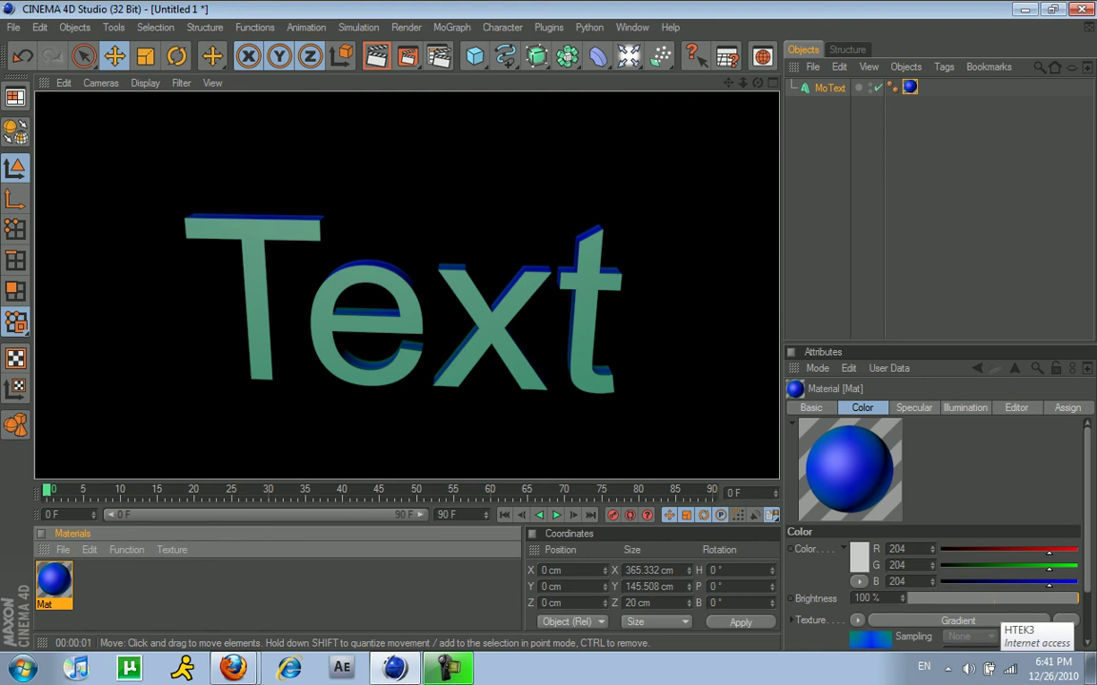
Step: Delete the gradient material and the MoText object to empty the scene
{"action": "key", "text": "Delete"}
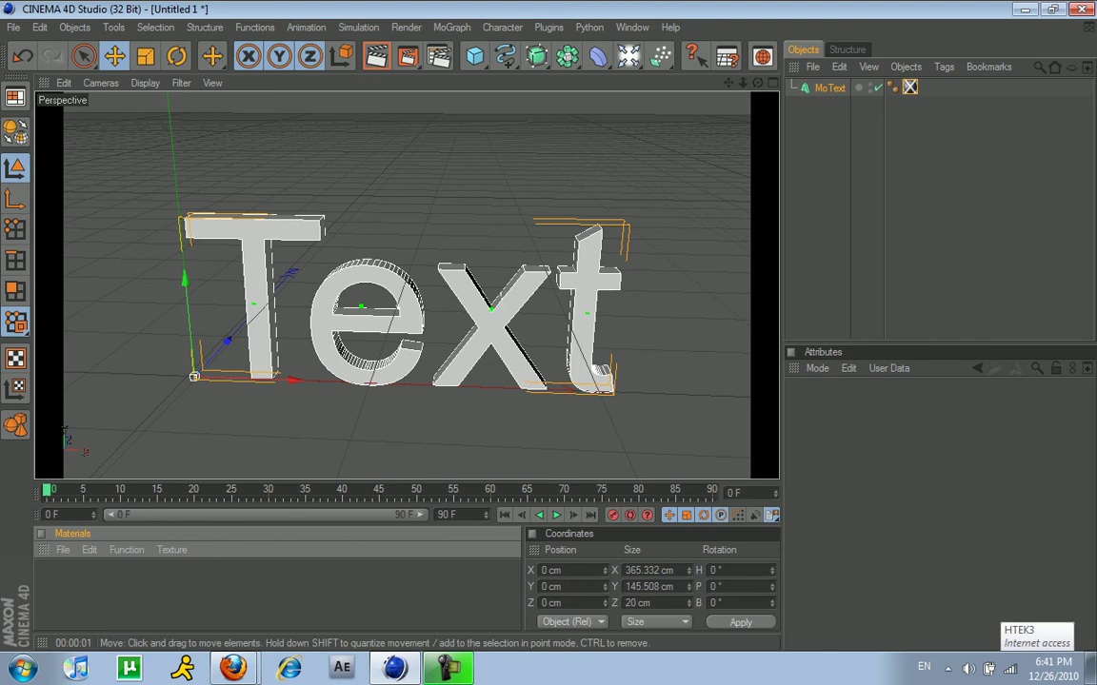
{"action": "left_click", "coordinate": [829, 87]}
{"action": "key", "text": "Delete"}
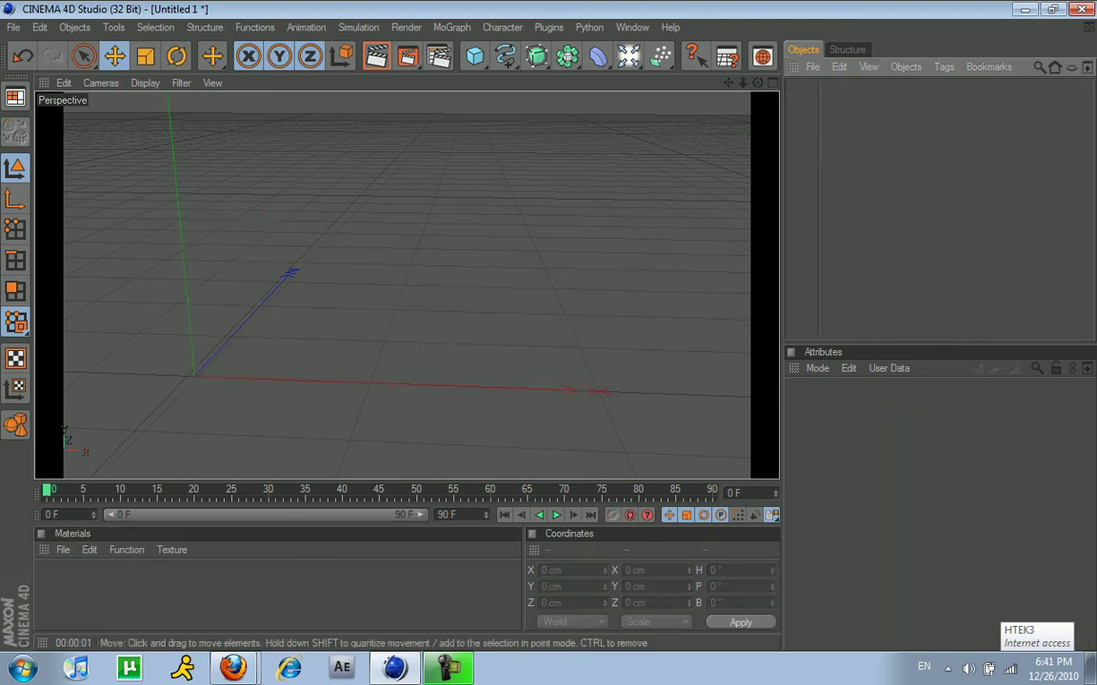